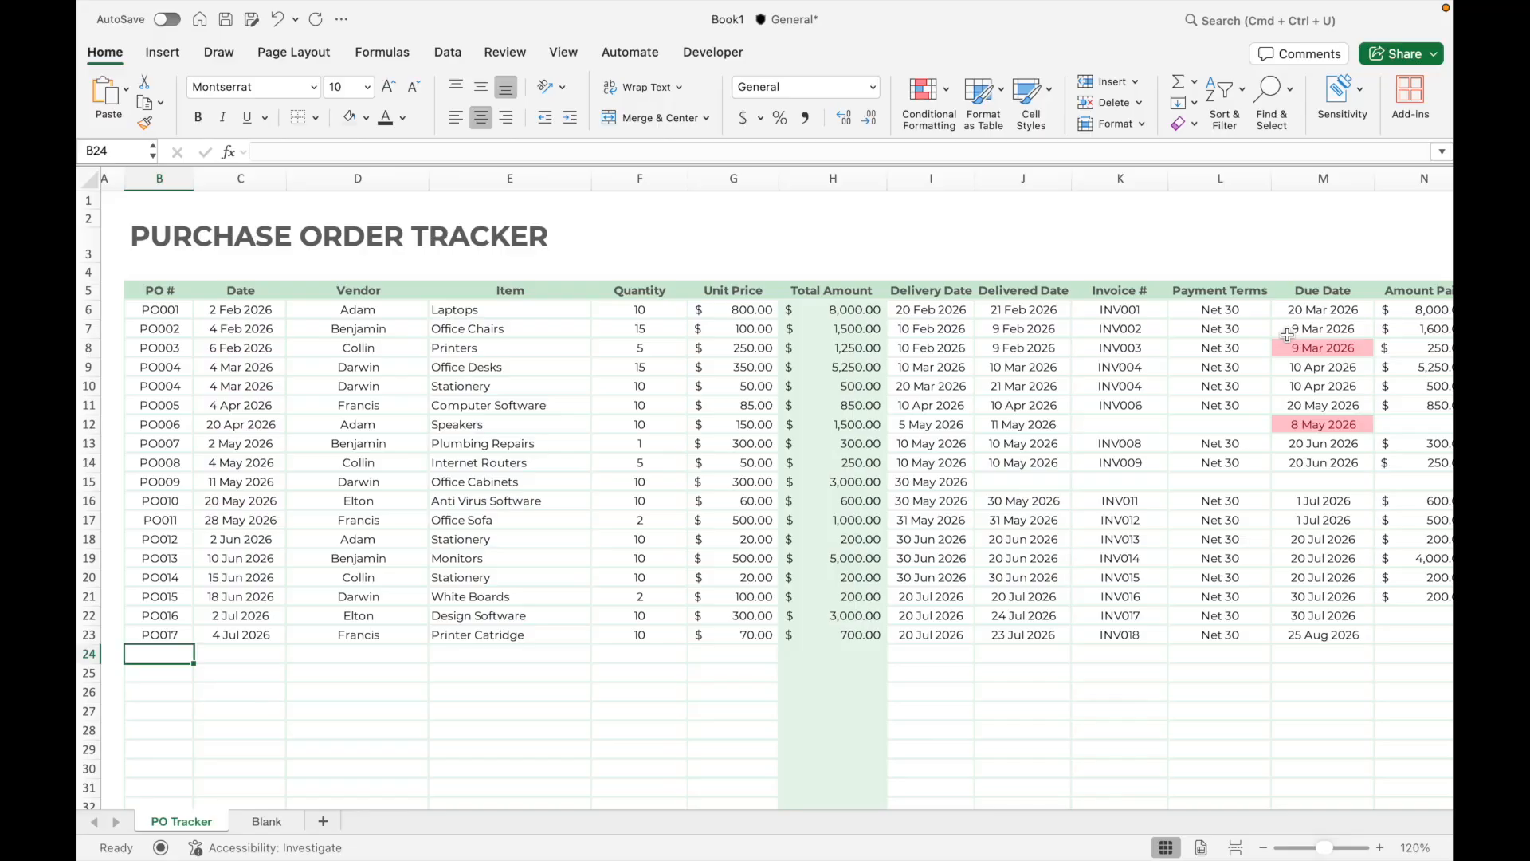
# On the Blank sheet, enter the header "PO #" in B5 with a sample purchase order number below it.
pyautogui.hscroll(5, 1288, 334)
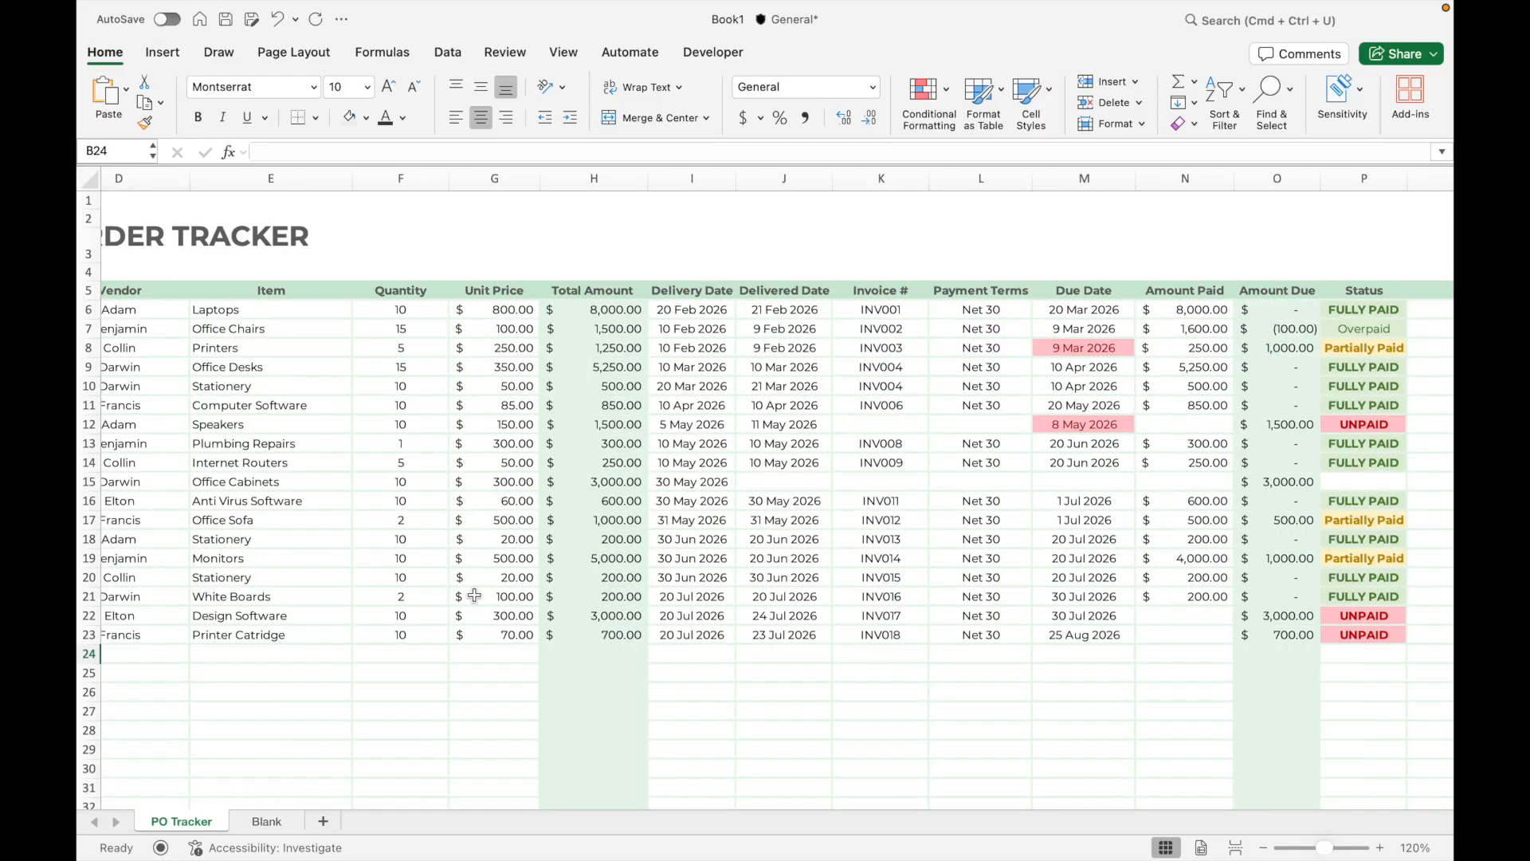
pyautogui.click(265, 821)
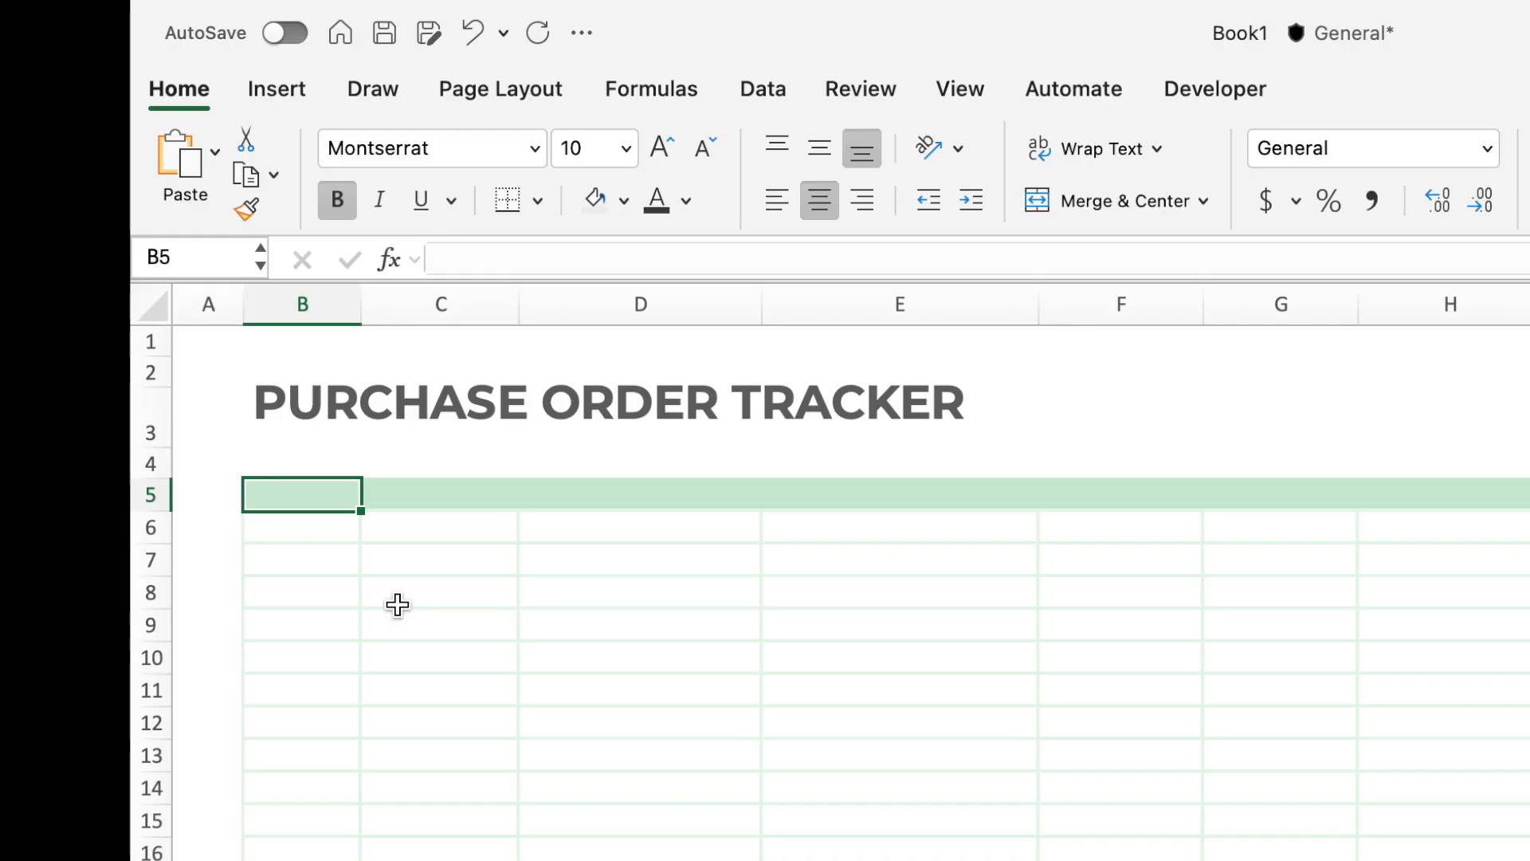
pyautogui.write('PO')
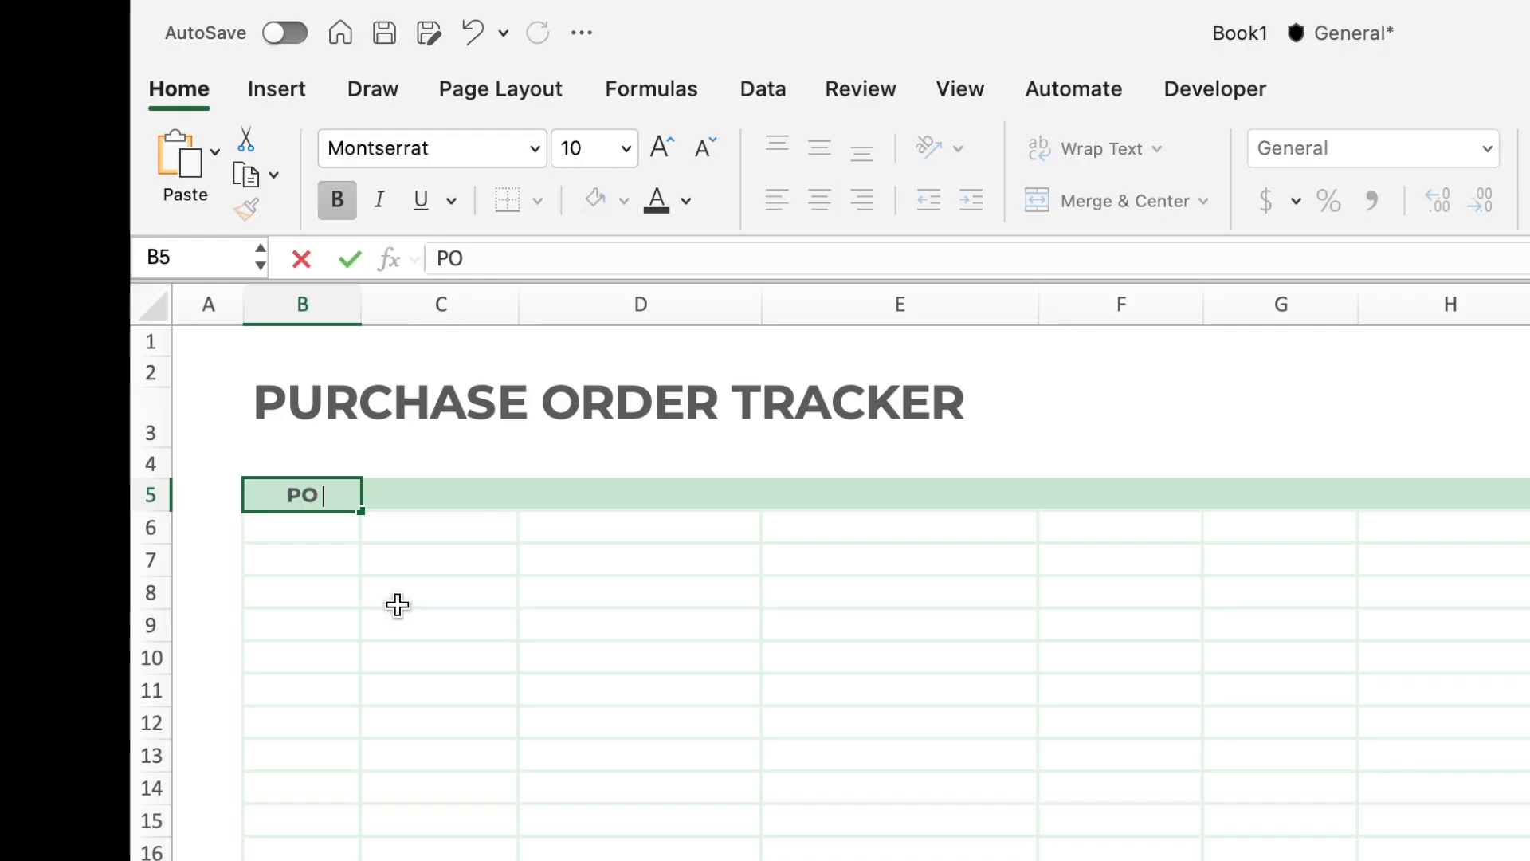
pyautogui.write(' #')
# Enter the header "Date" in C5 and the date 3 May in C6, and view the available number formats.
pyautogui.click(460, 496)
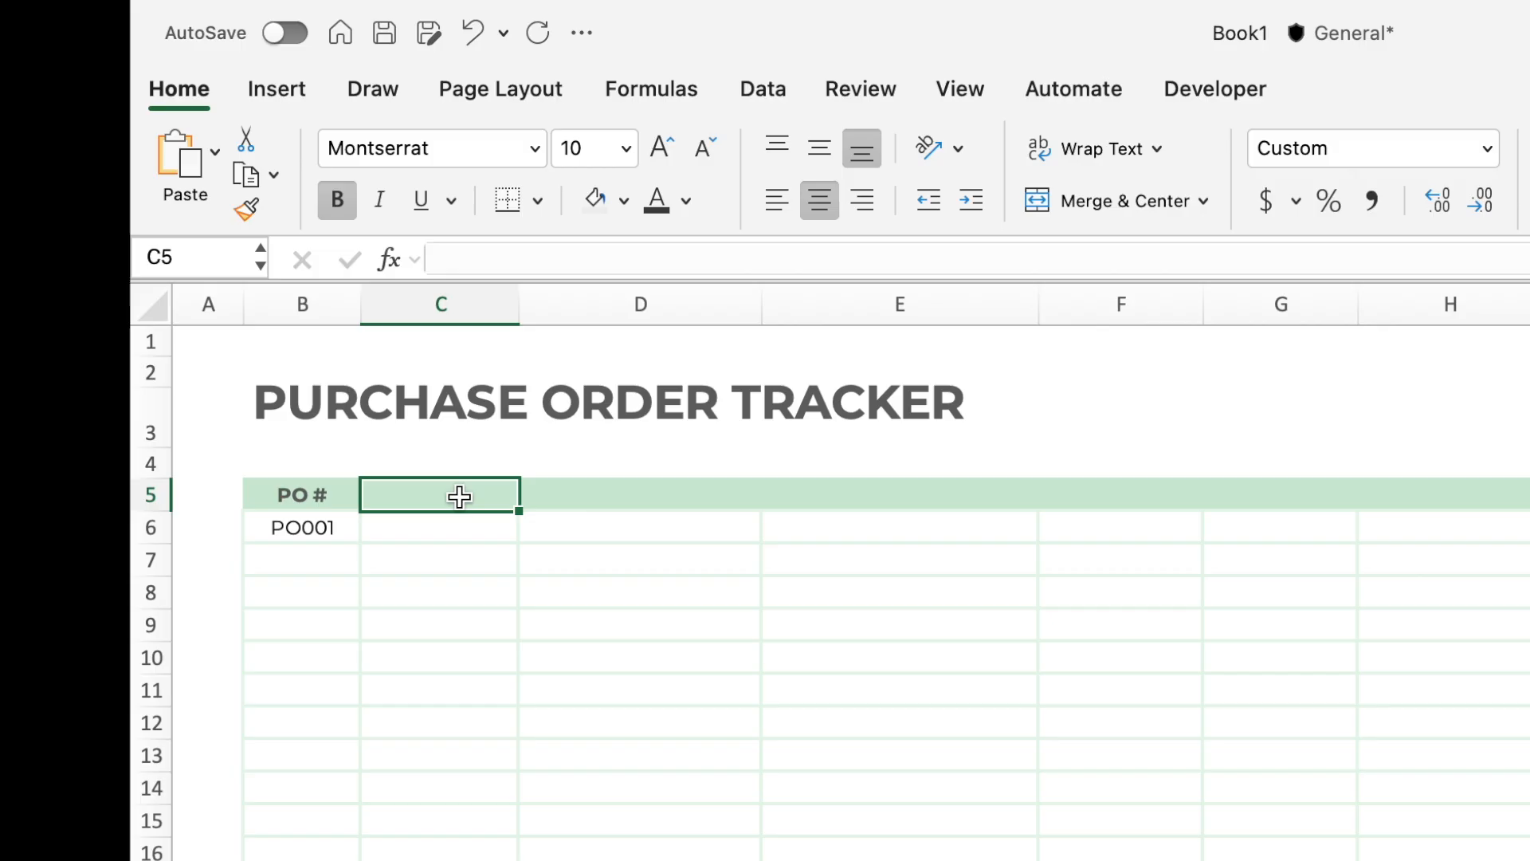
pyautogui.write('Date')
pyautogui.press('Return')
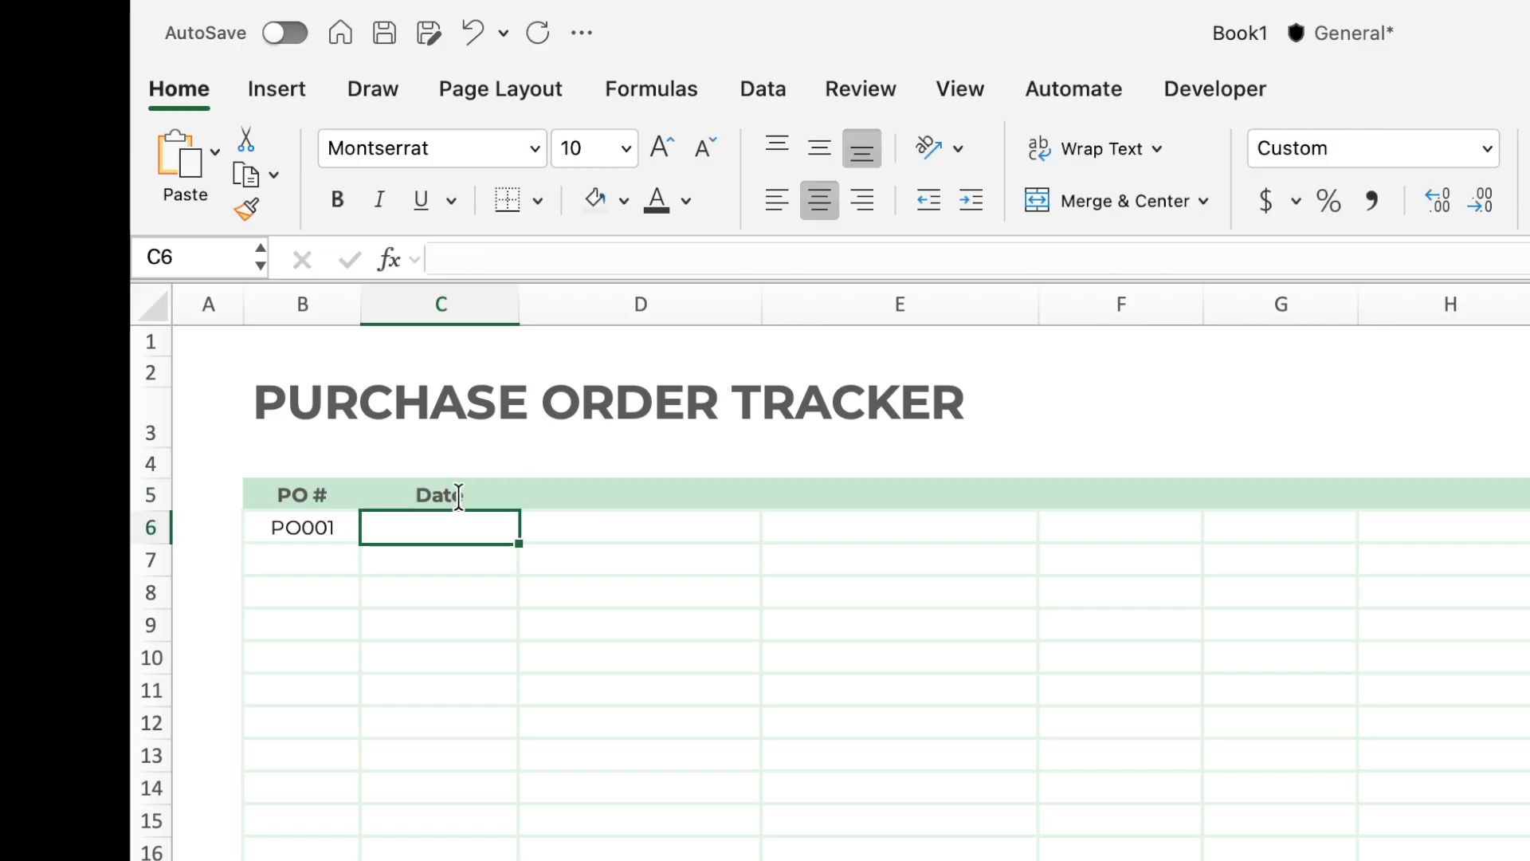
pyautogui.write('3 May')
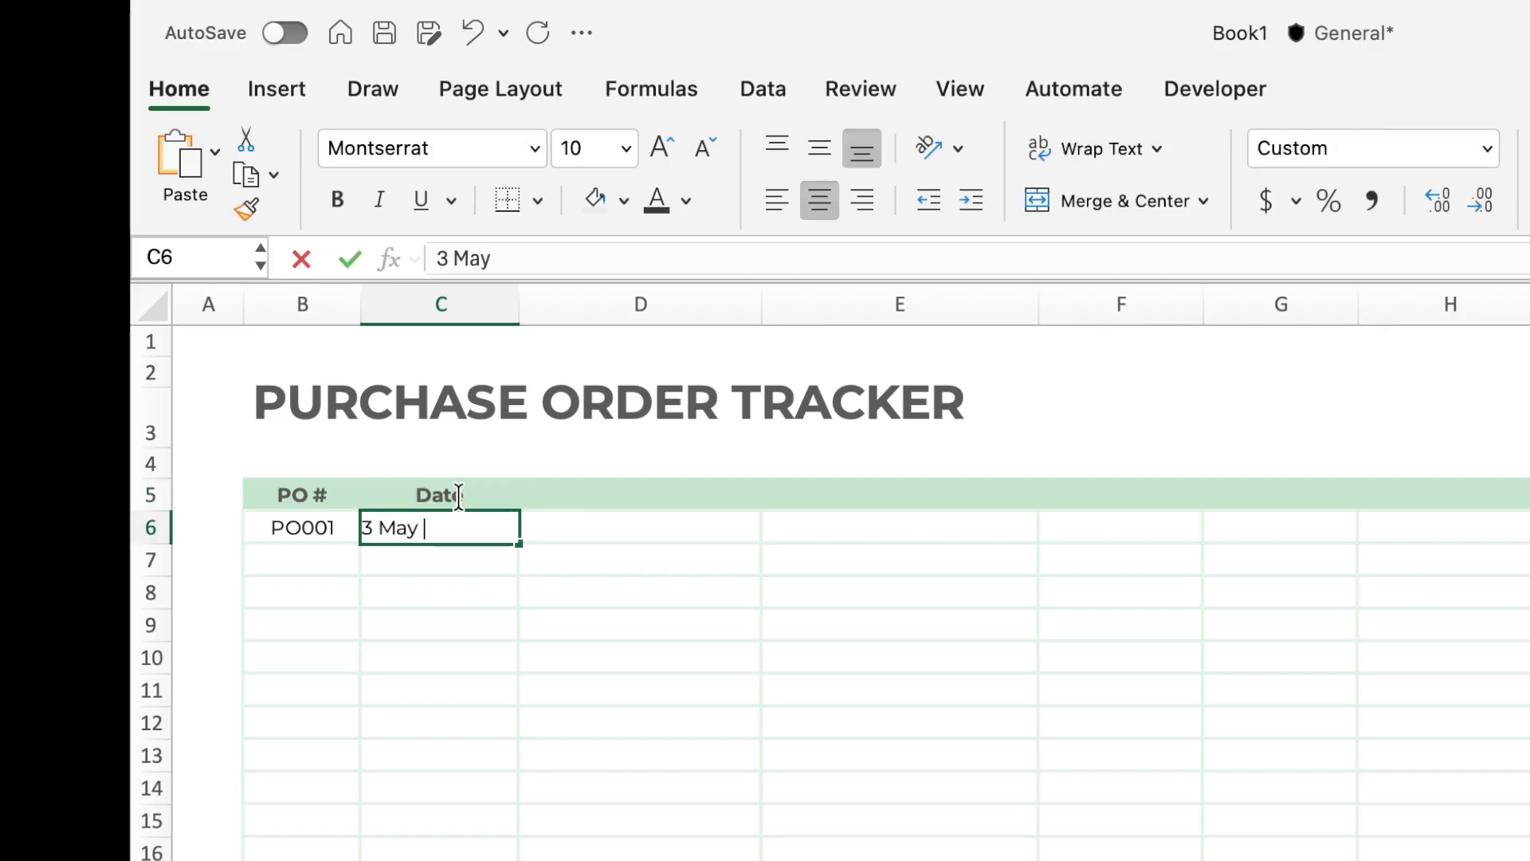
pyautogui.hotkey('ctrl', 'Return')
pyautogui.click(1487, 149)
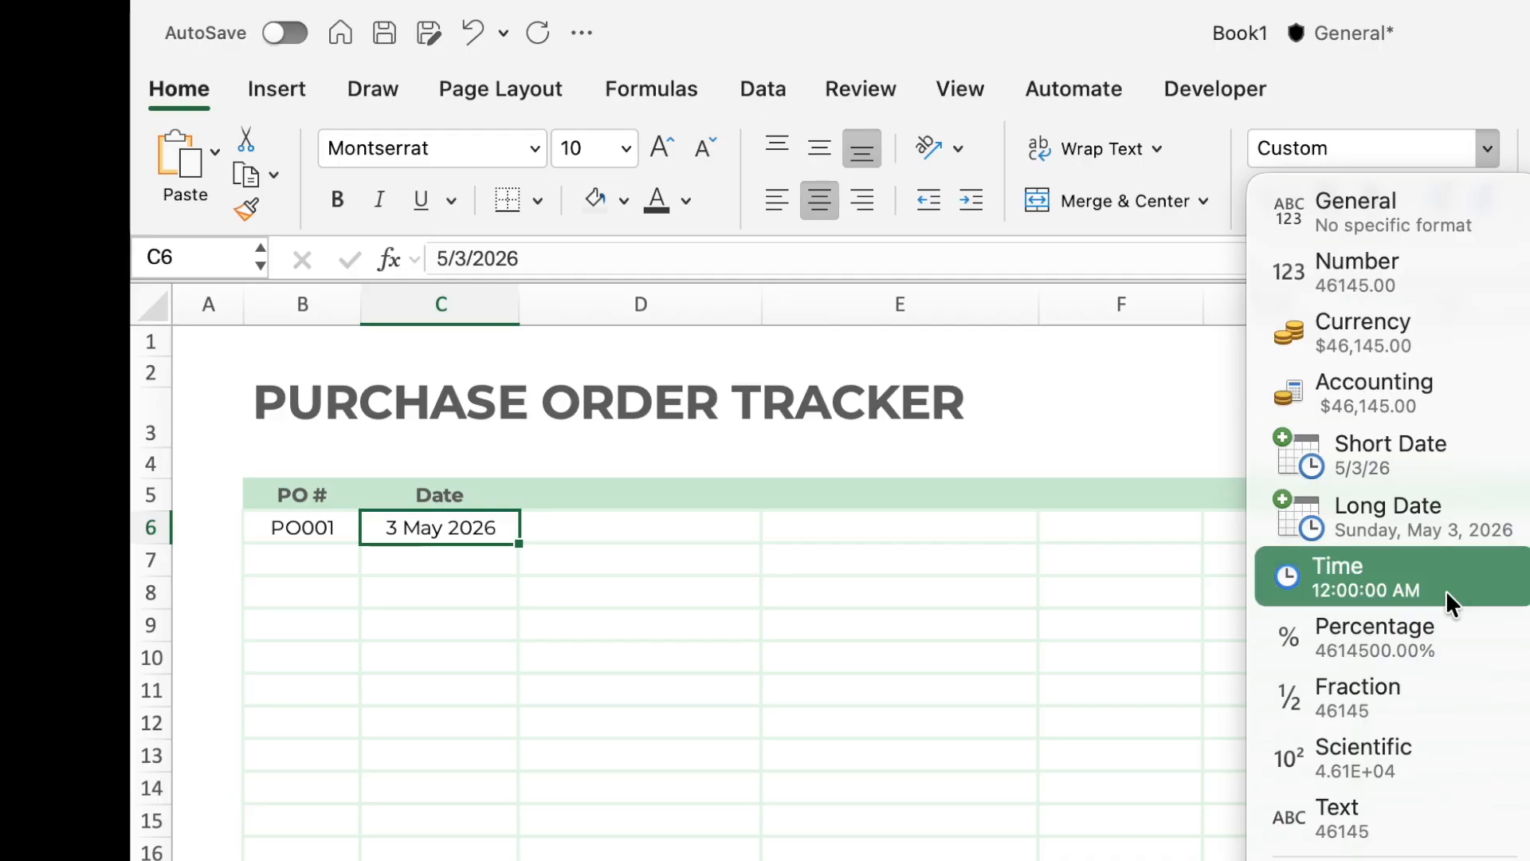
# Enter the header "Vendor" in D5 and "Vendor A" in D6.
pyautogui.click(642, 497)
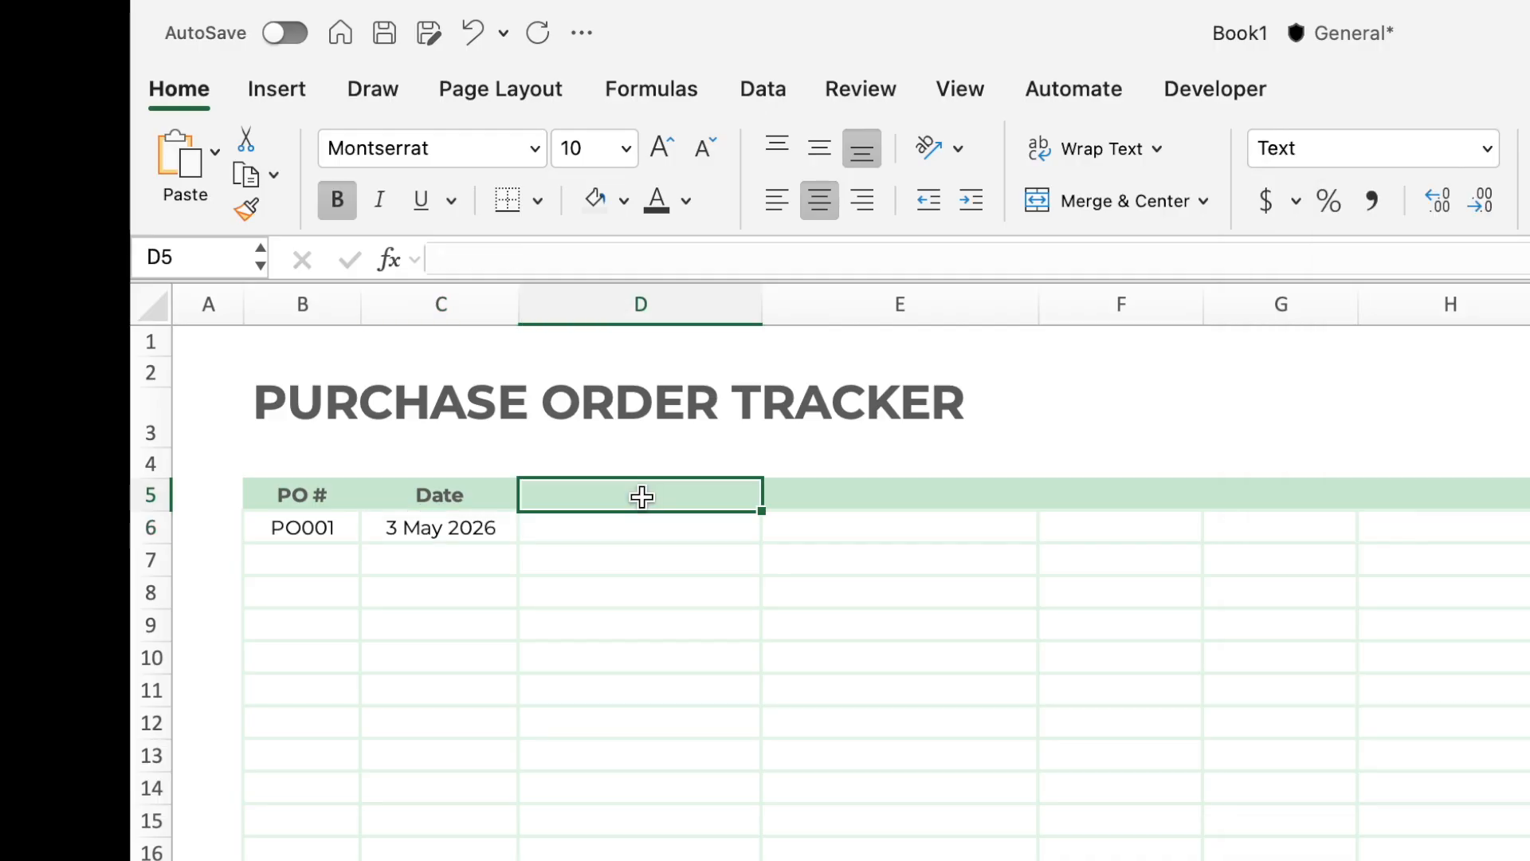
pyautogui.write('Vendor')
pyautogui.press('Return')
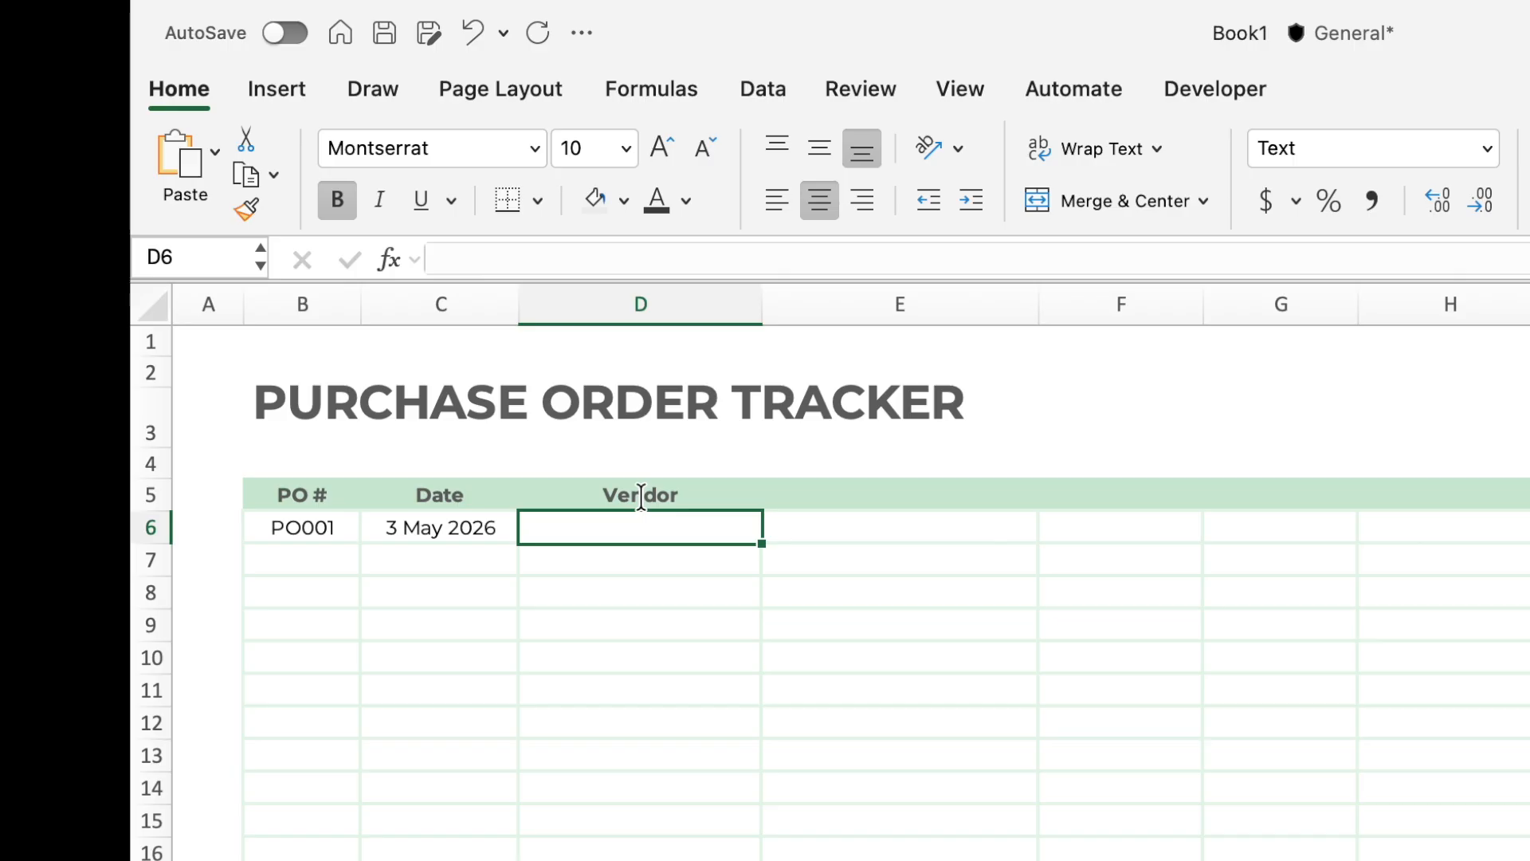
pyautogui.write('Vendor A')
# Enter the header "Item" in E5 and "Laptop" in E6.
pyautogui.click(906, 491)
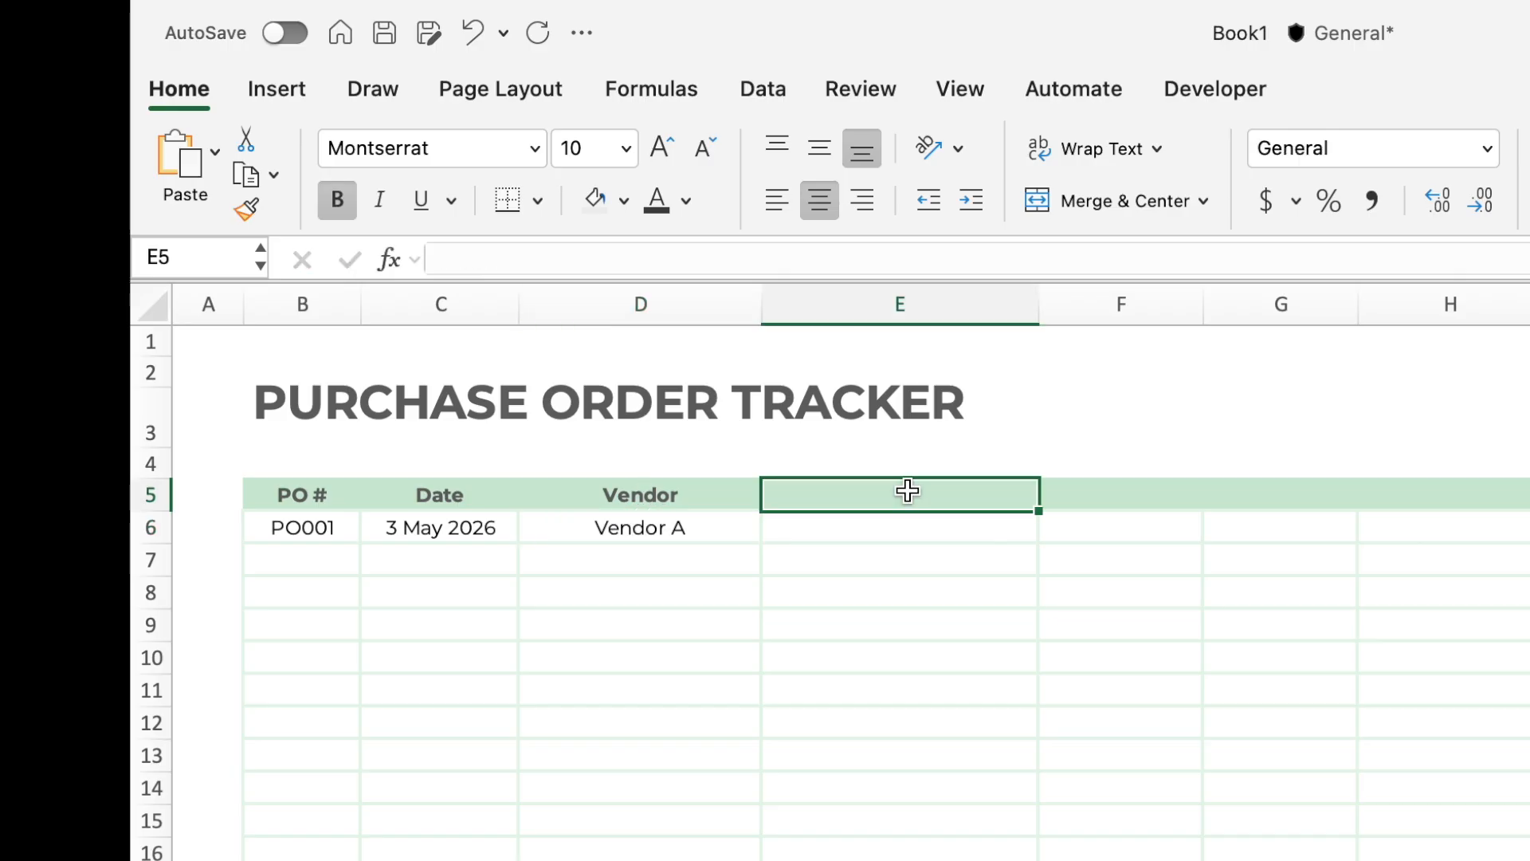
pyautogui.write('Item')
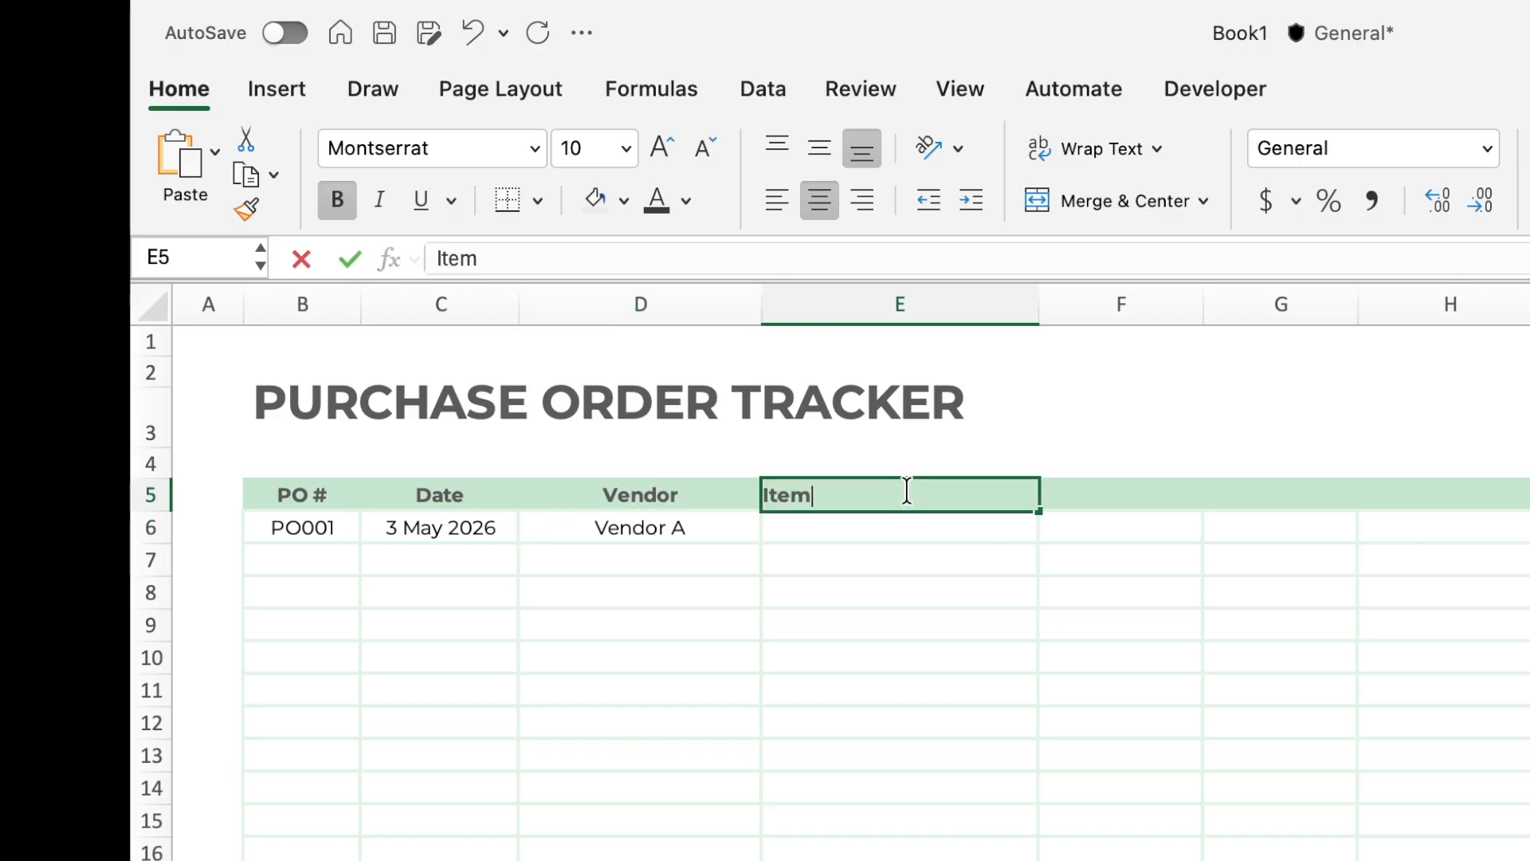
pyautogui.press('Return')
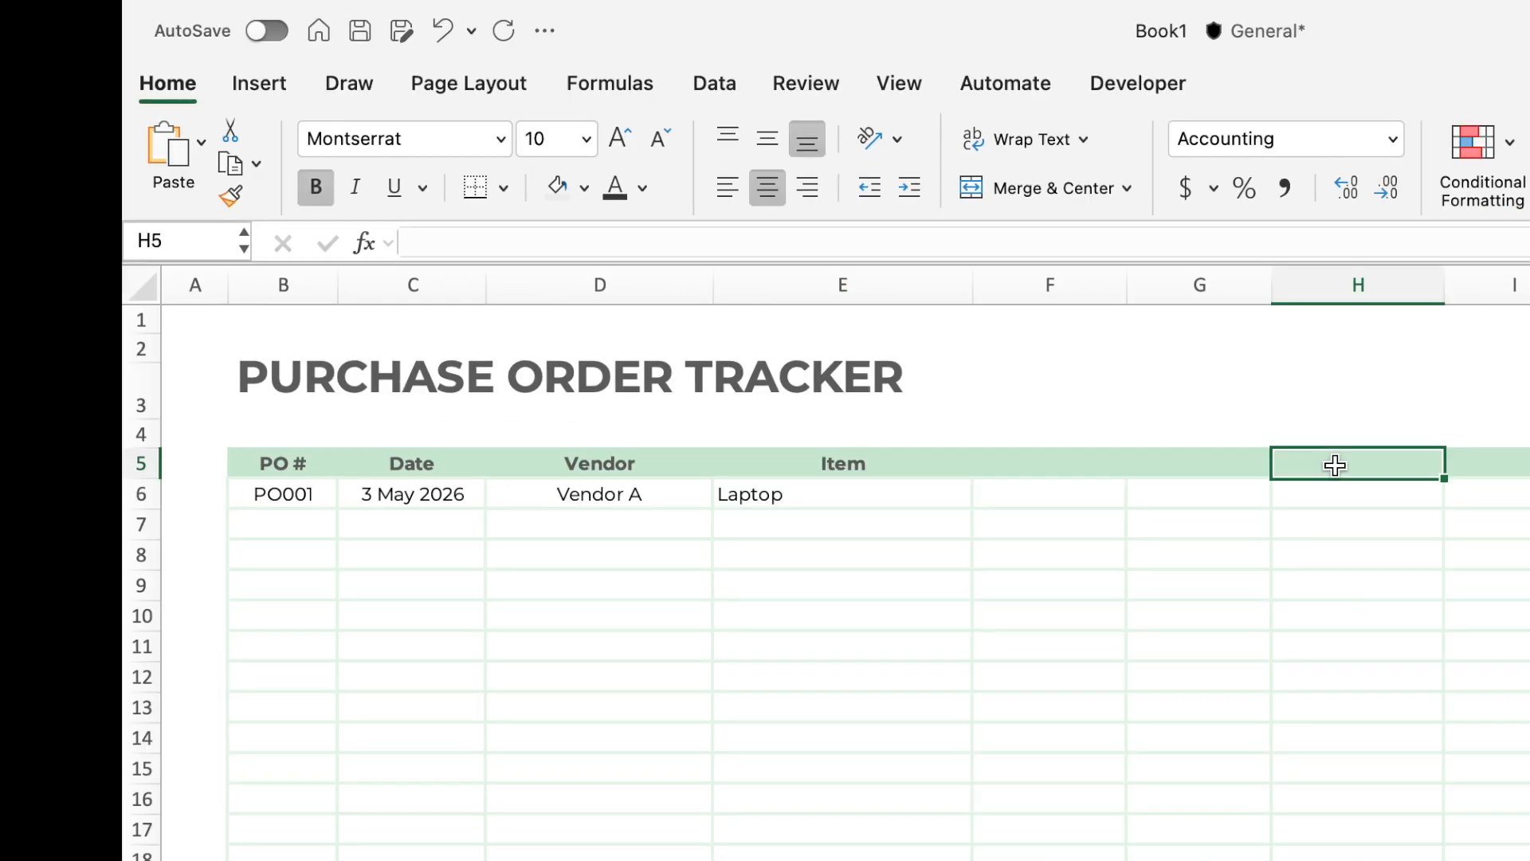
# Enter the header "Total Amount" in H5 and use the Accounting number format for H6.
pyautogui.write('Total Amount')
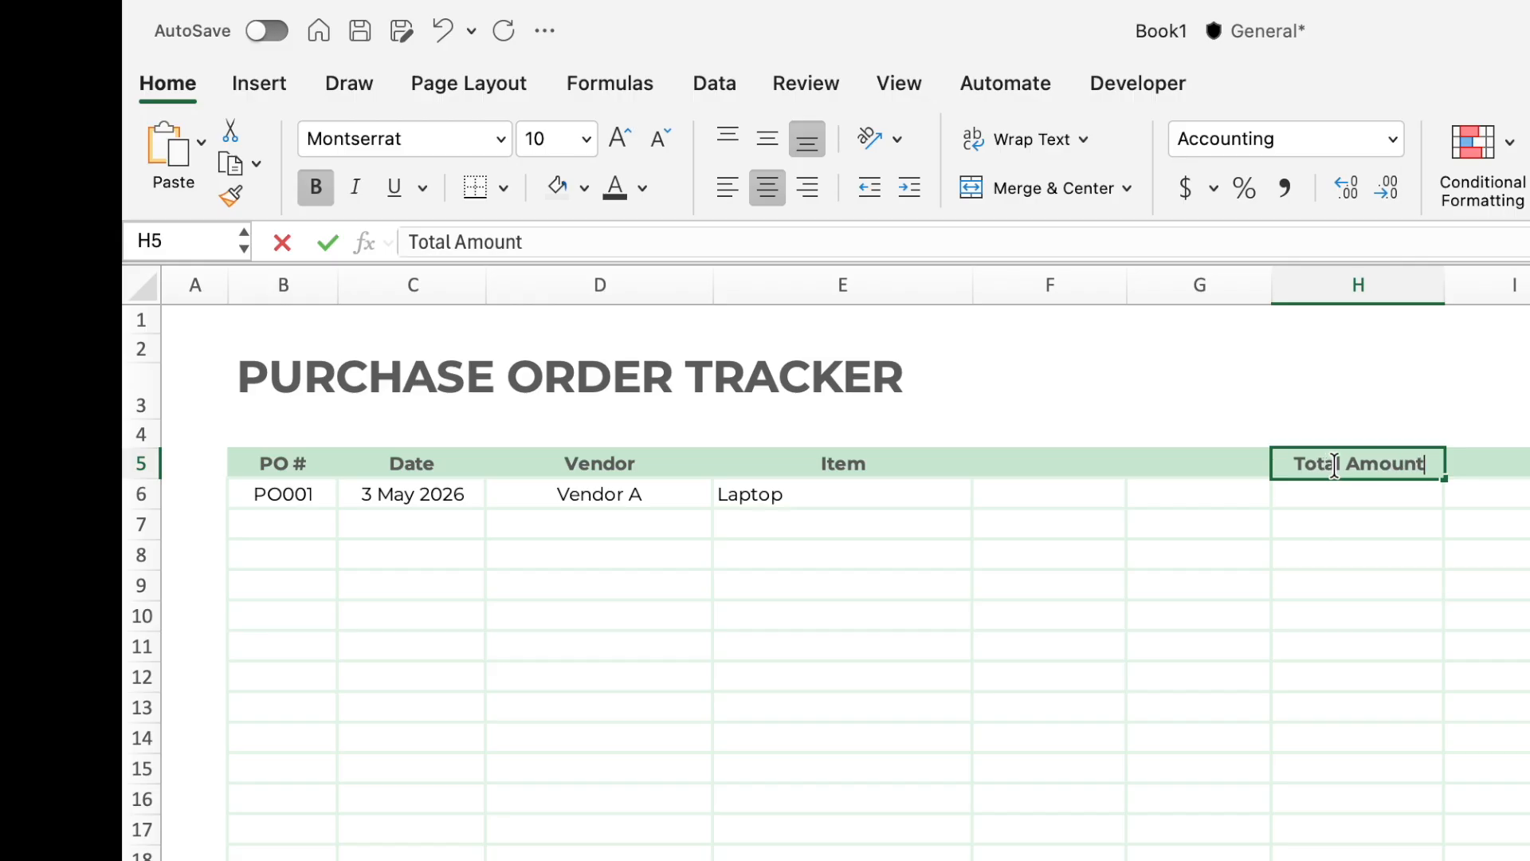
pyautogui.press('Return')
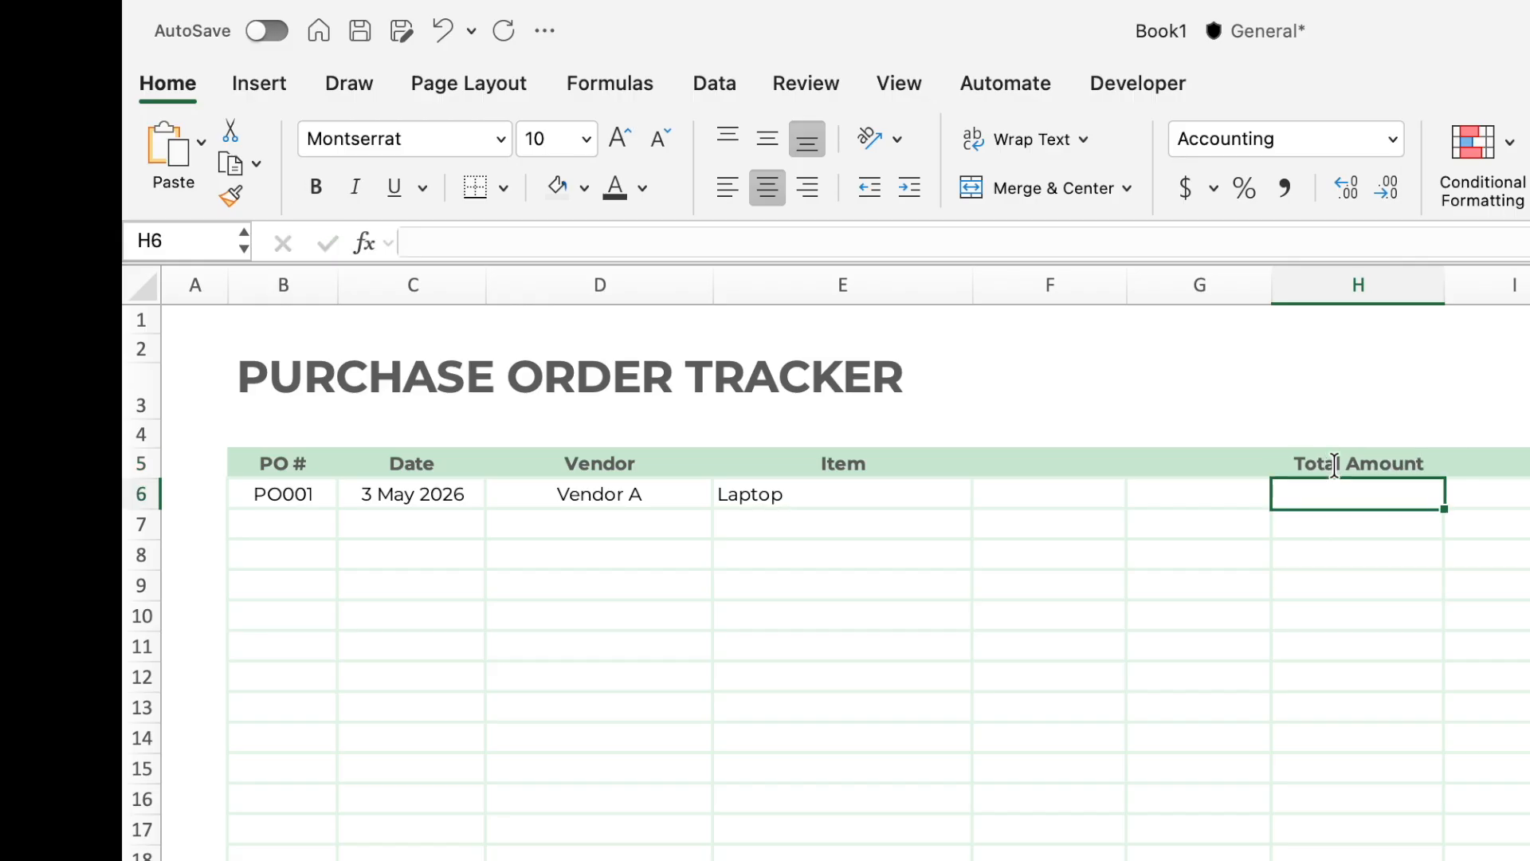
pyautogui.click(1391, 146)
pyautogui.click(1359, 324)
# Enter the headers "Quantity" in F5 and "Unit Price" in G5, with 10 and 800 beneath them.
pyautogui.click(1052, 460)
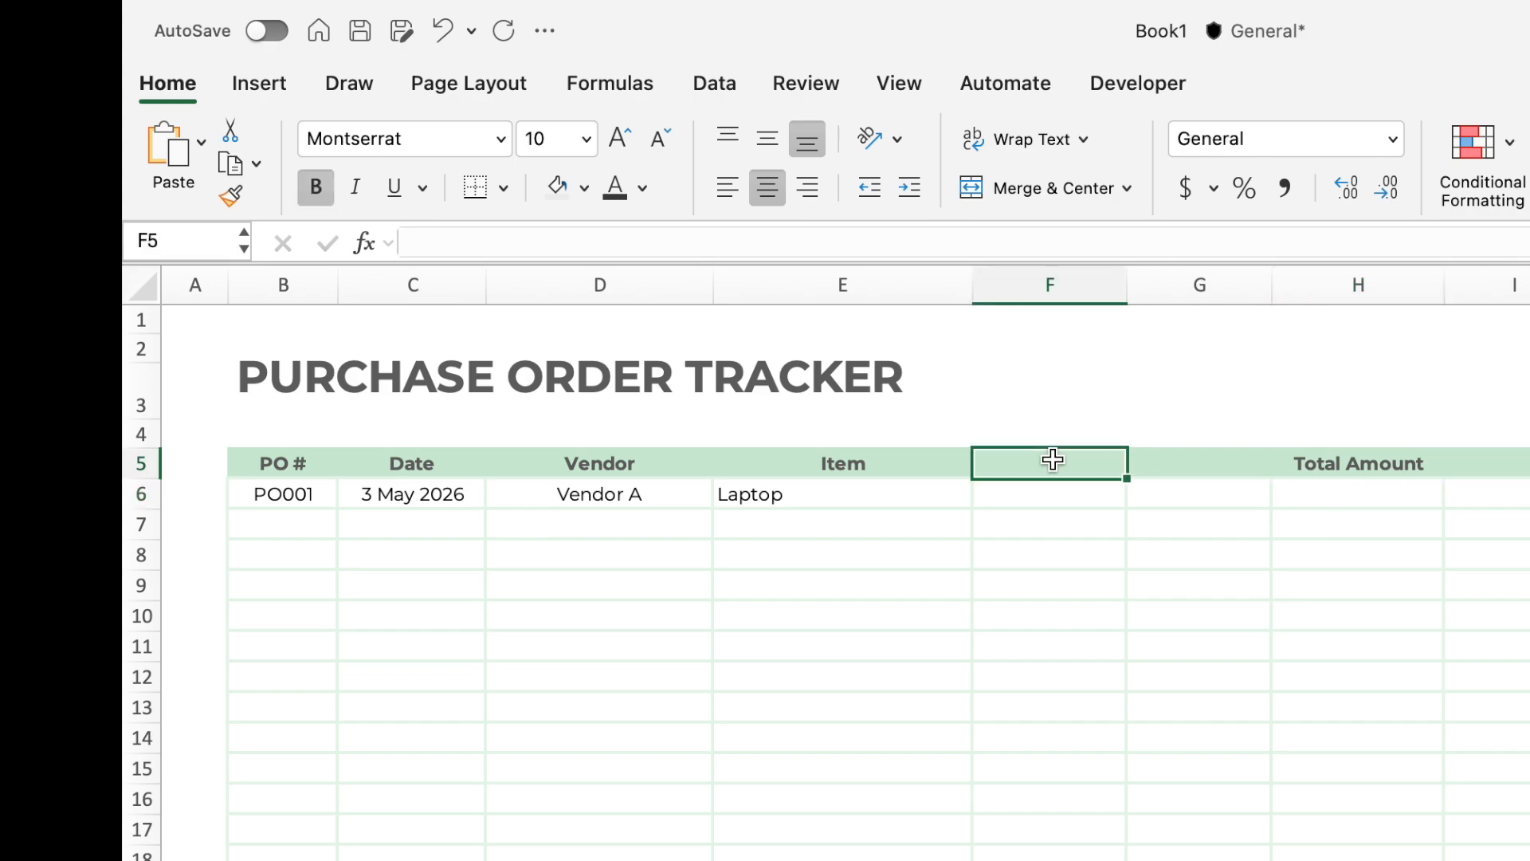
pyautogui.write('Quantity')
pyautogui.press('Tab')
pyautogui.write('Unit')
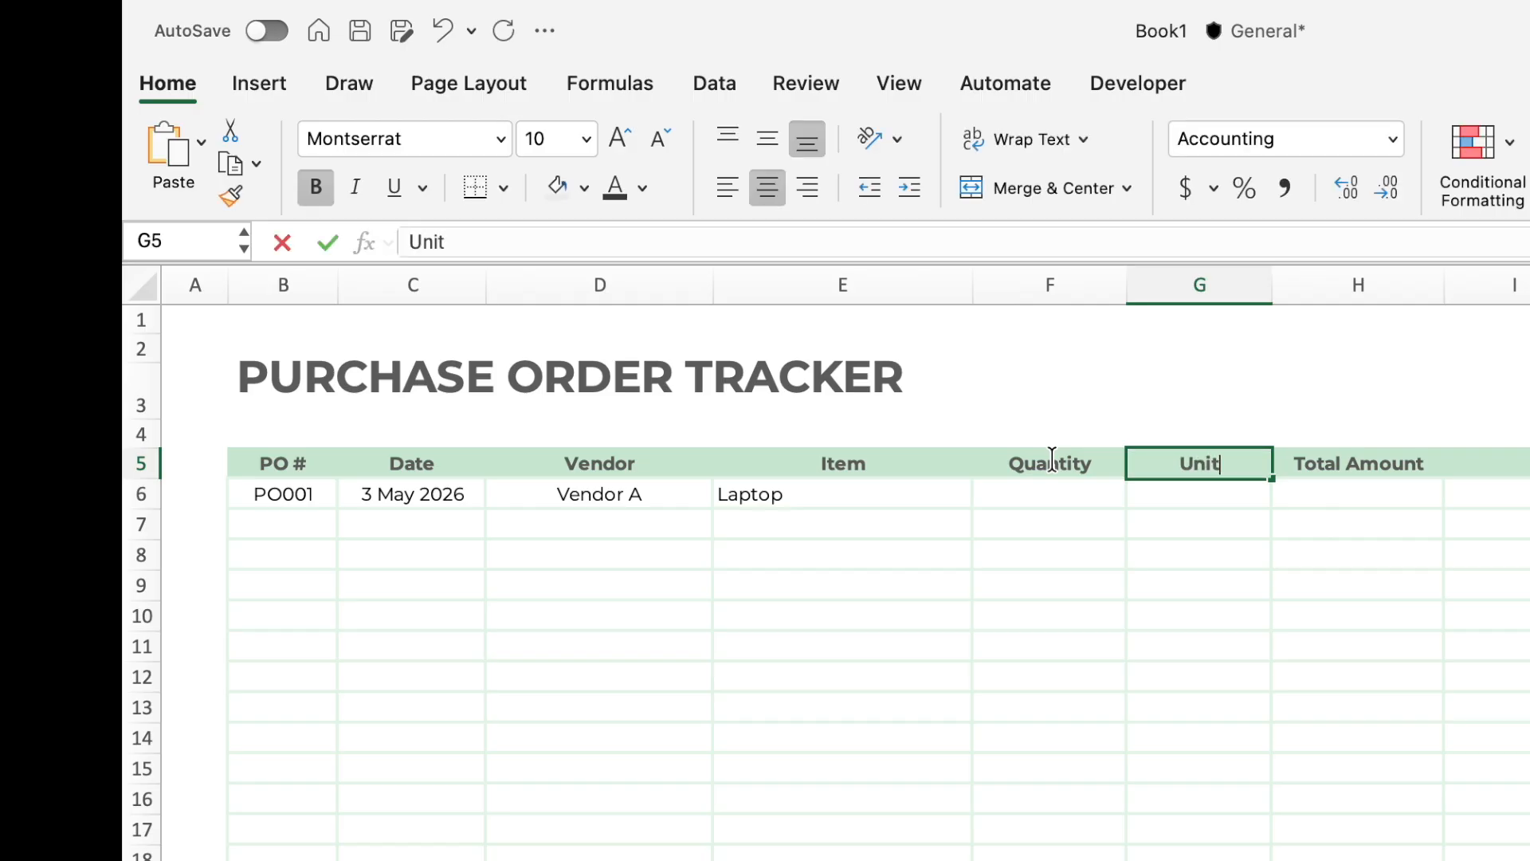
pyautogui.write(' Price')
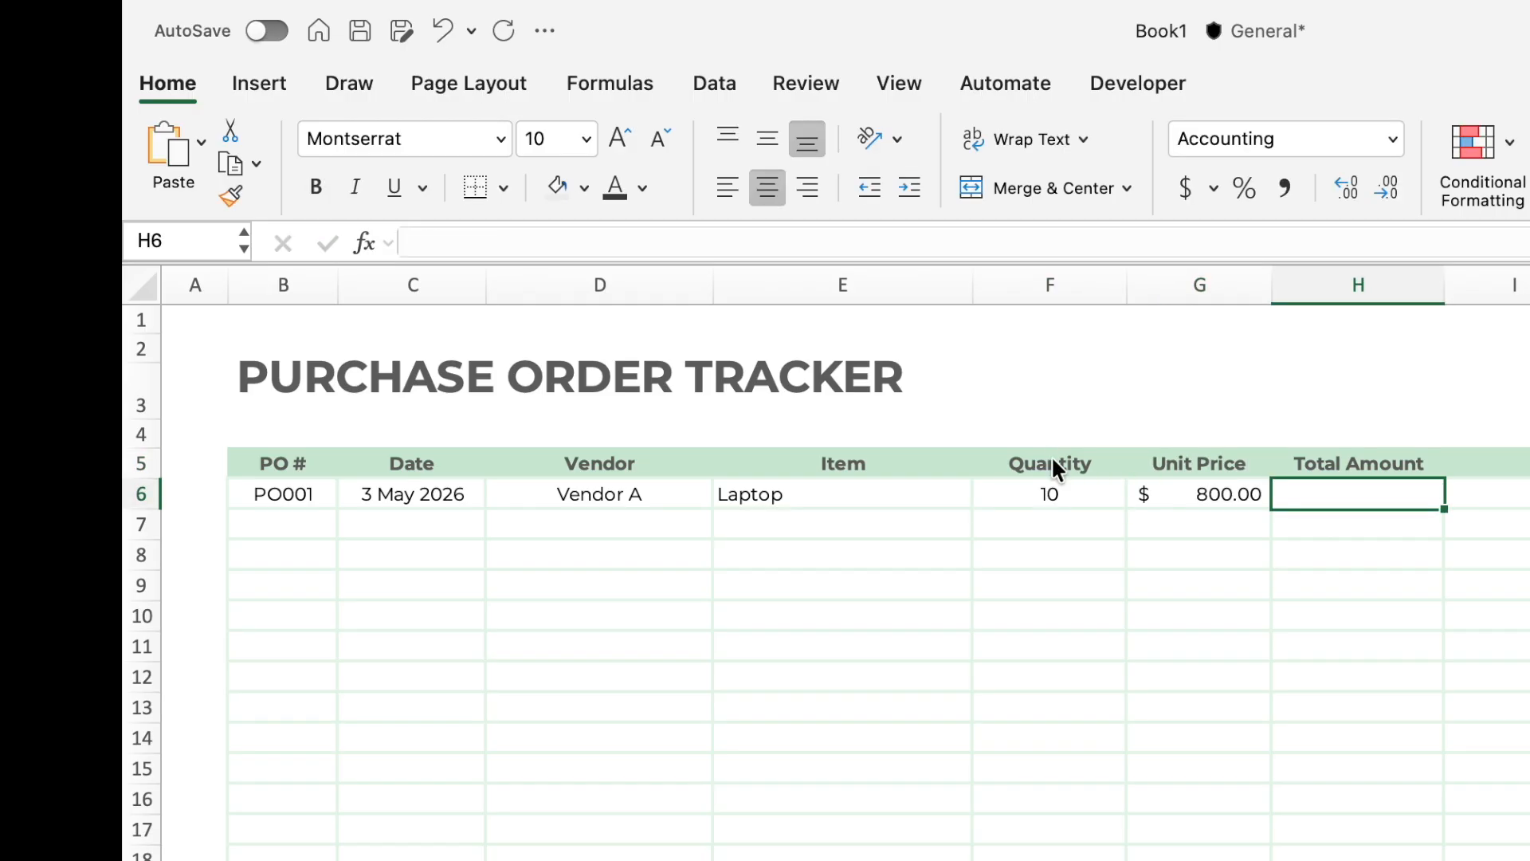
# Enter the formula =IF(ISBLANK(G6),"",F6*G6) in H6 to calculate the total amount.
pyautogui.write('=if')
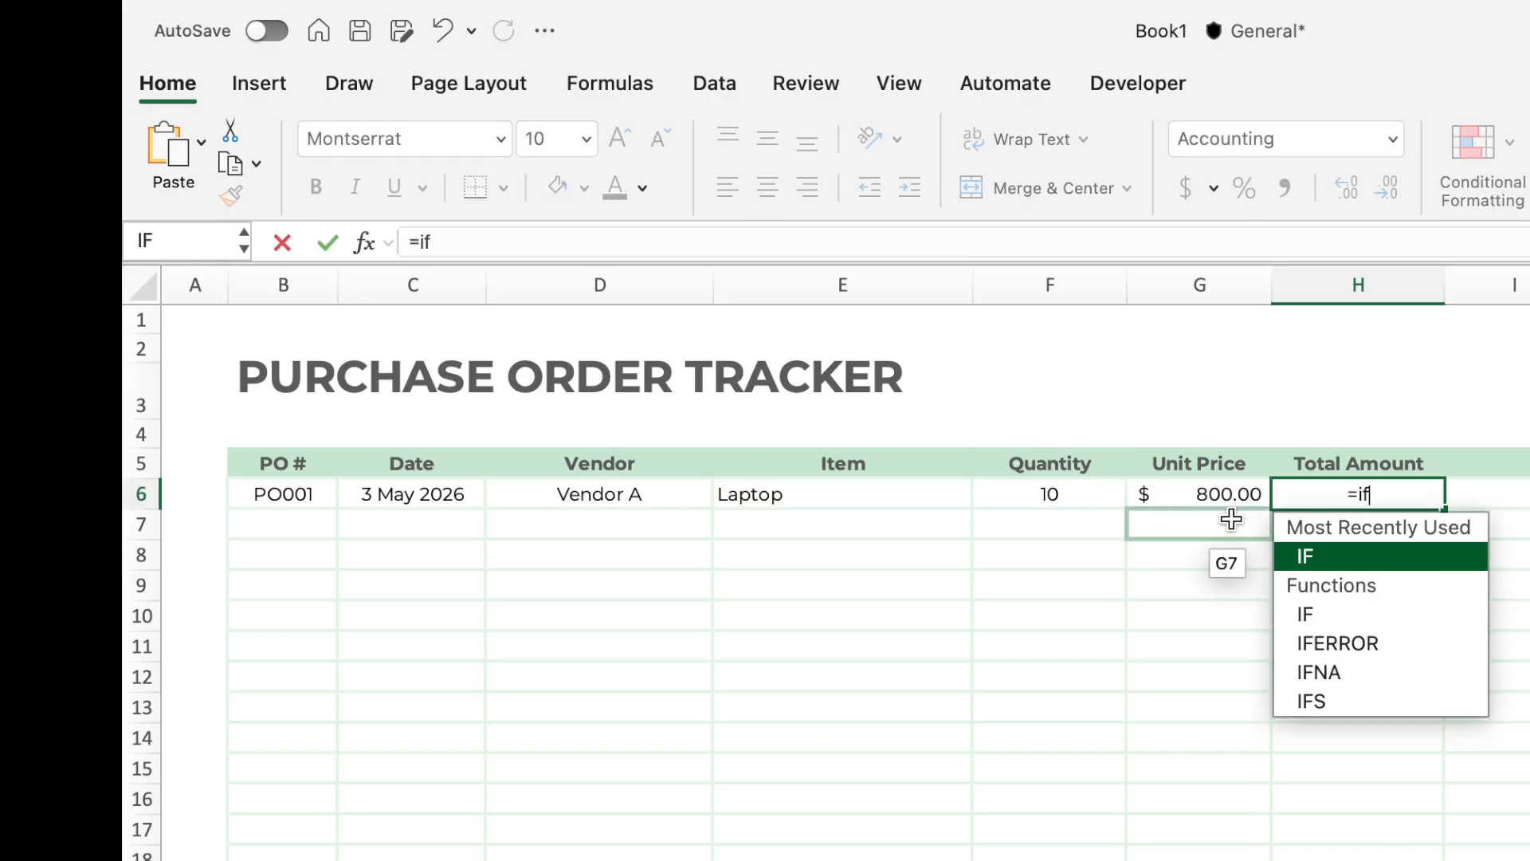
pyautogui.write('(ISBLANK(')
pyautogui.click(1223, 494)
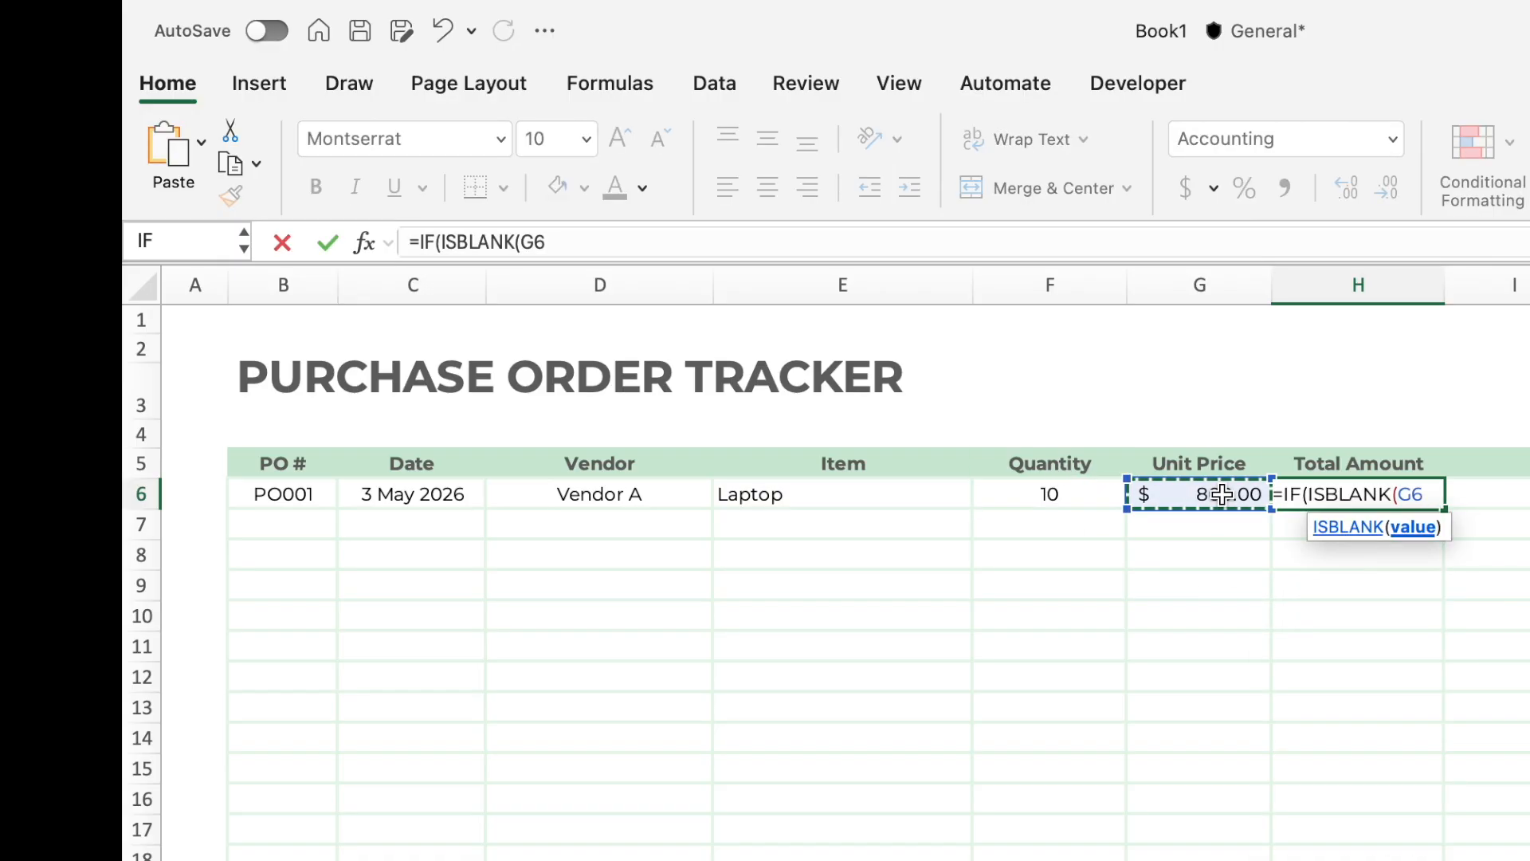
pyautogui.write('),"",')
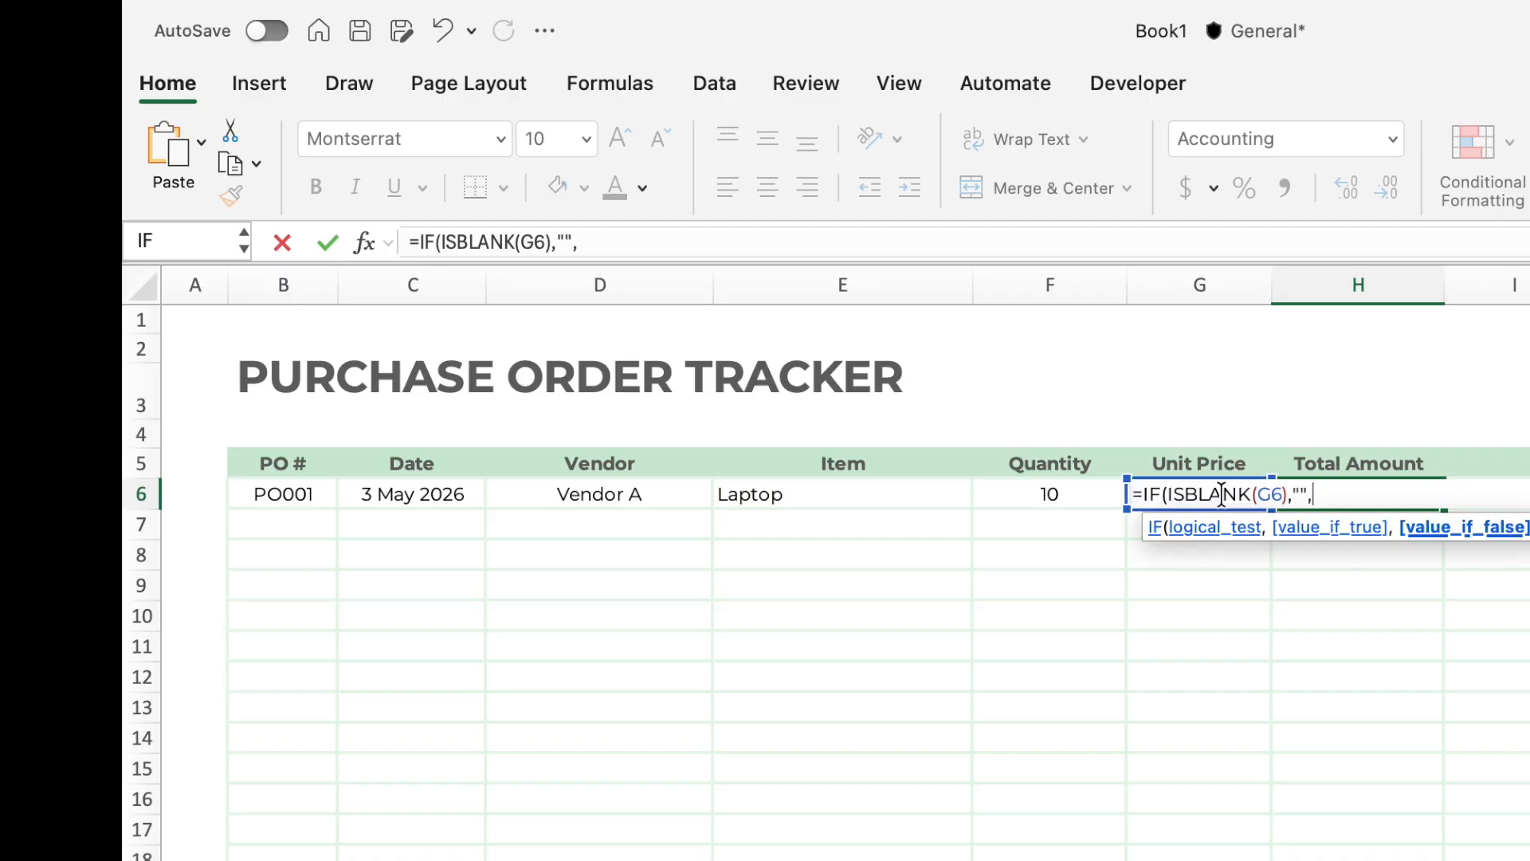
pyautogui.click(1072, 493)
pyautogui.write('*G')
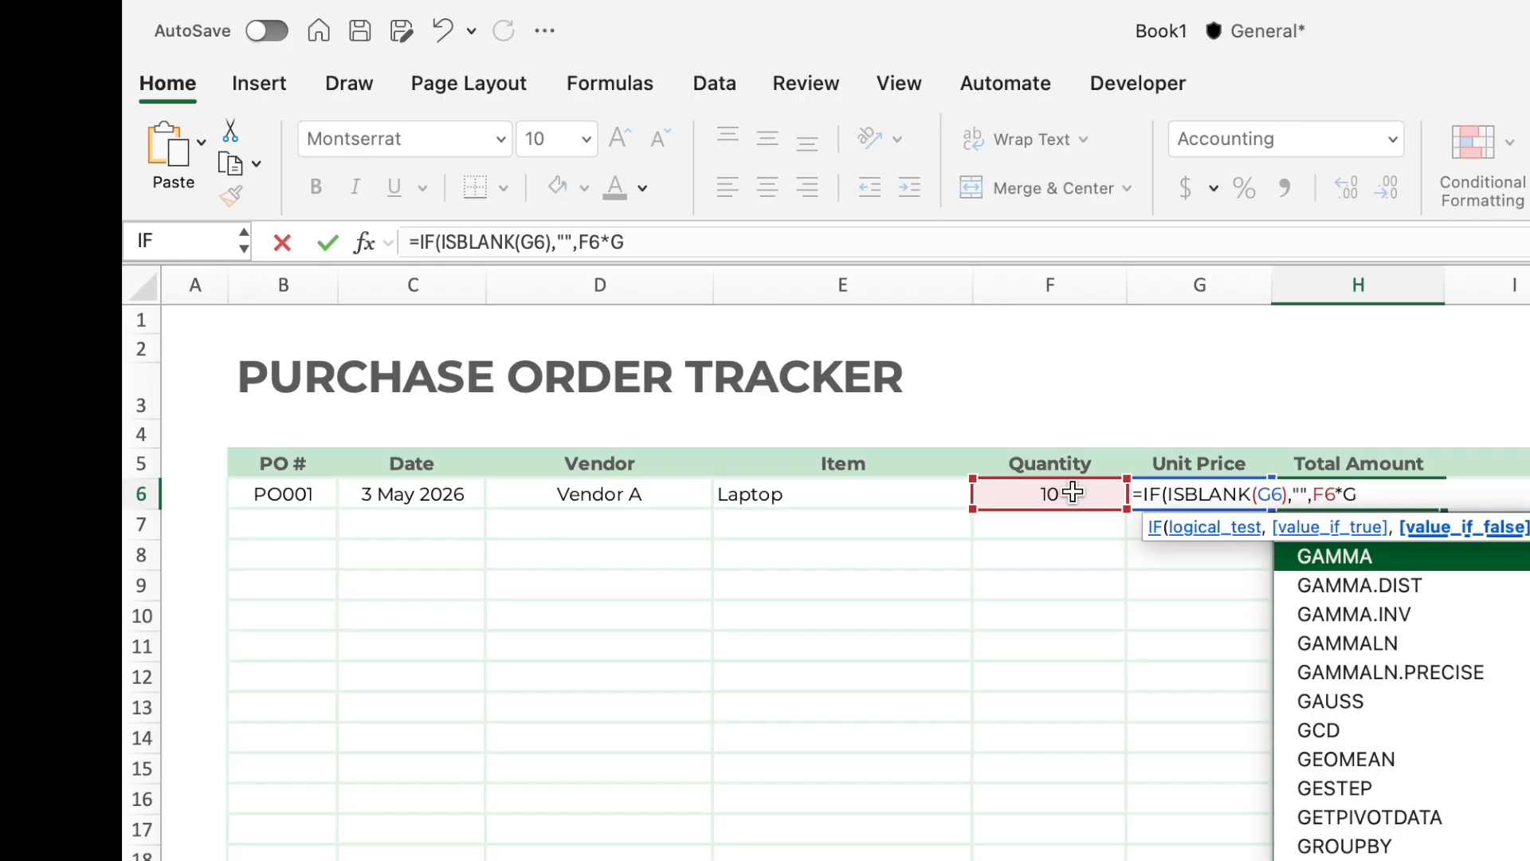
pyautogui.write('6)')
pyautogui.press('Return')
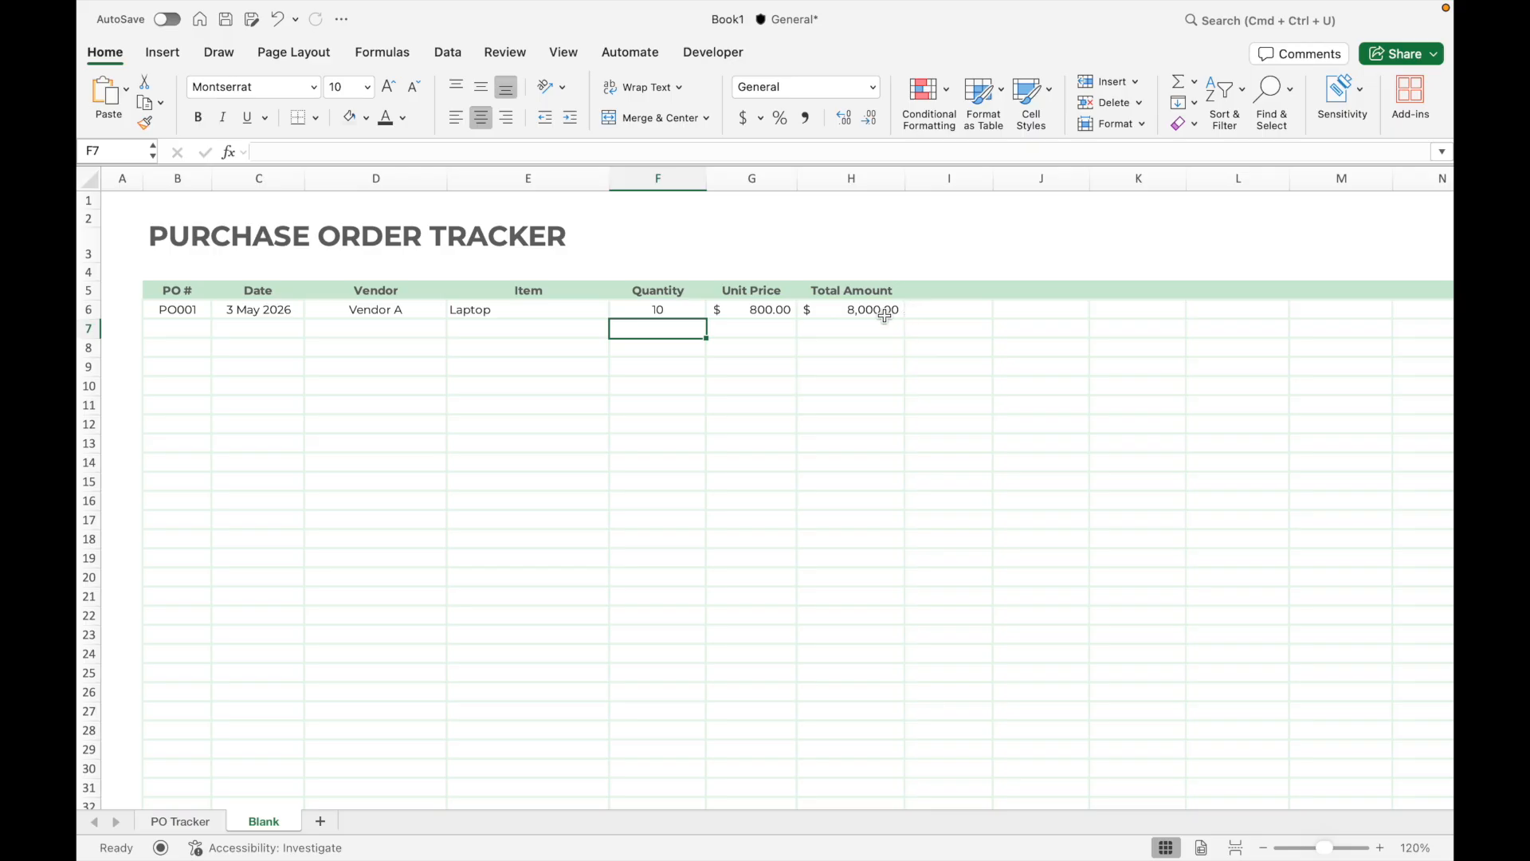
# Copy the Total Amount formula from H6 down the column and shade those cells with the recently used light green.
pyautogui.click(1370, 501)
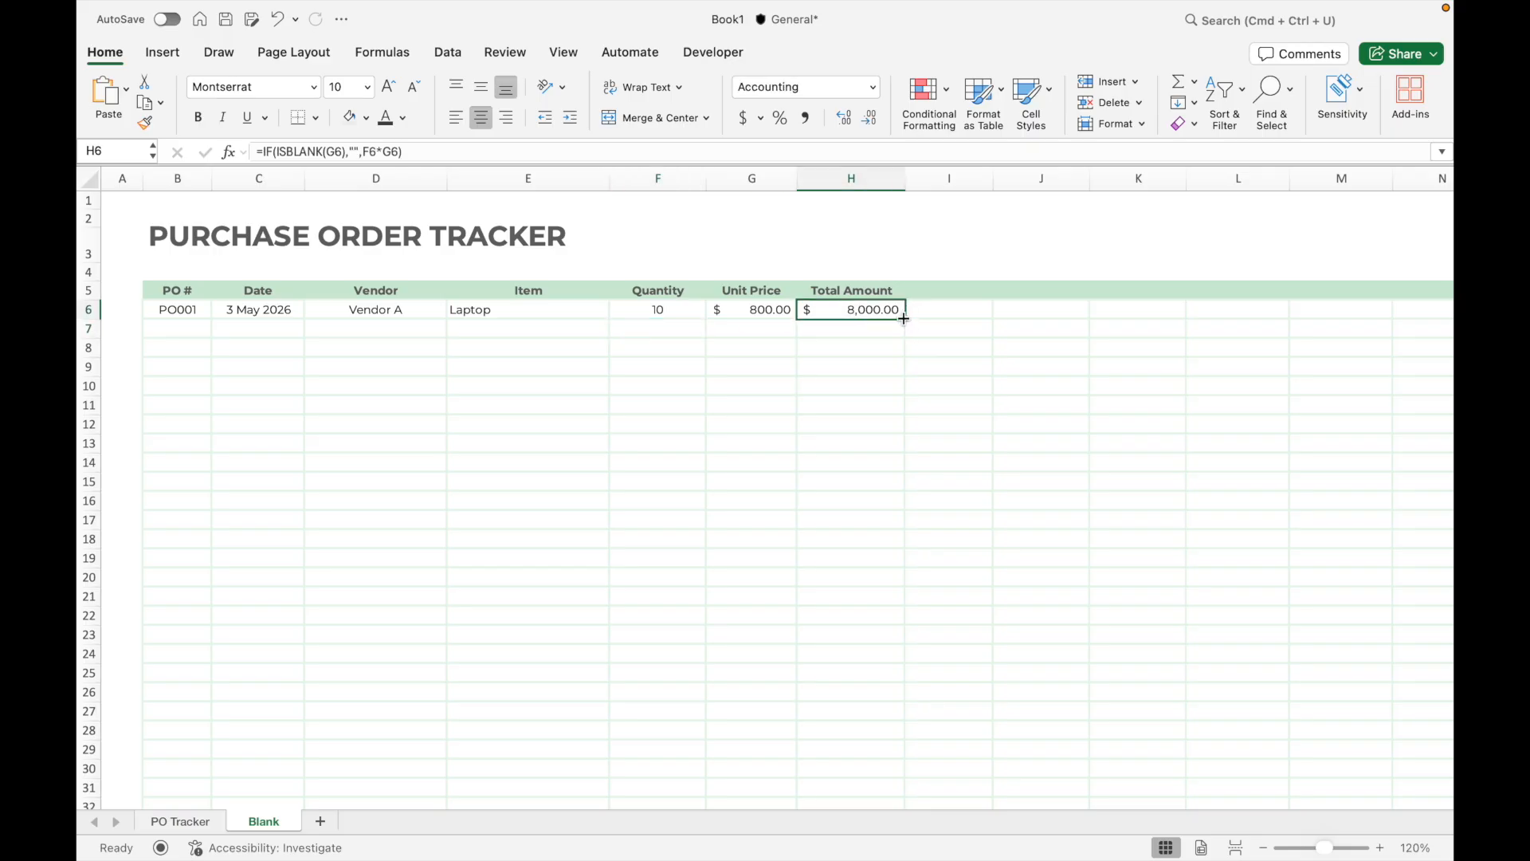
pyautogui.moveTo(904, 318); pyautogui.dragTo(878, 777)
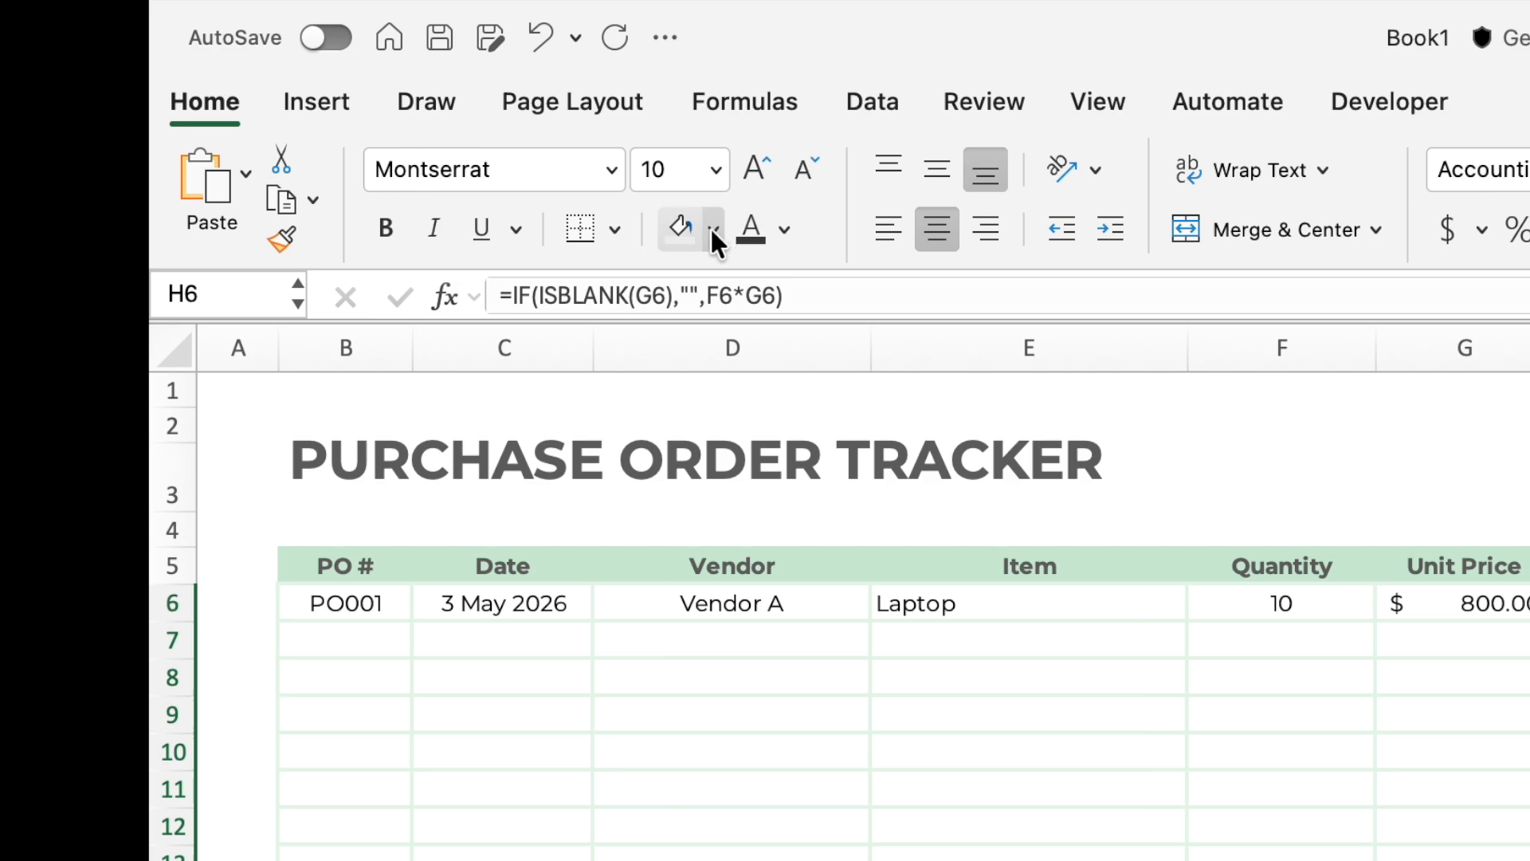
pyautogui.click(710, 227)
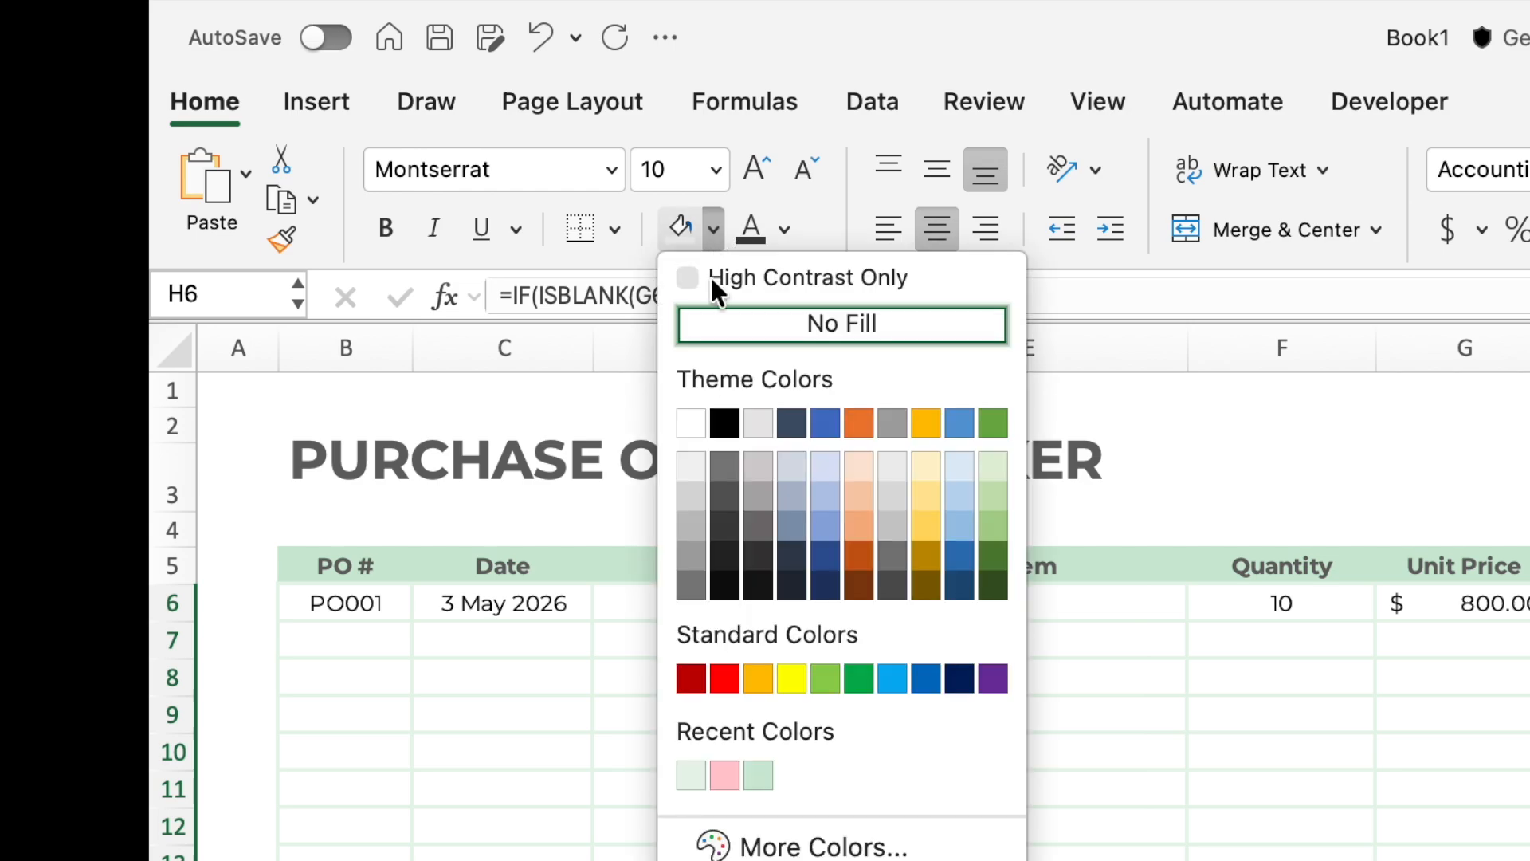
pyautogui.click(690, 774)
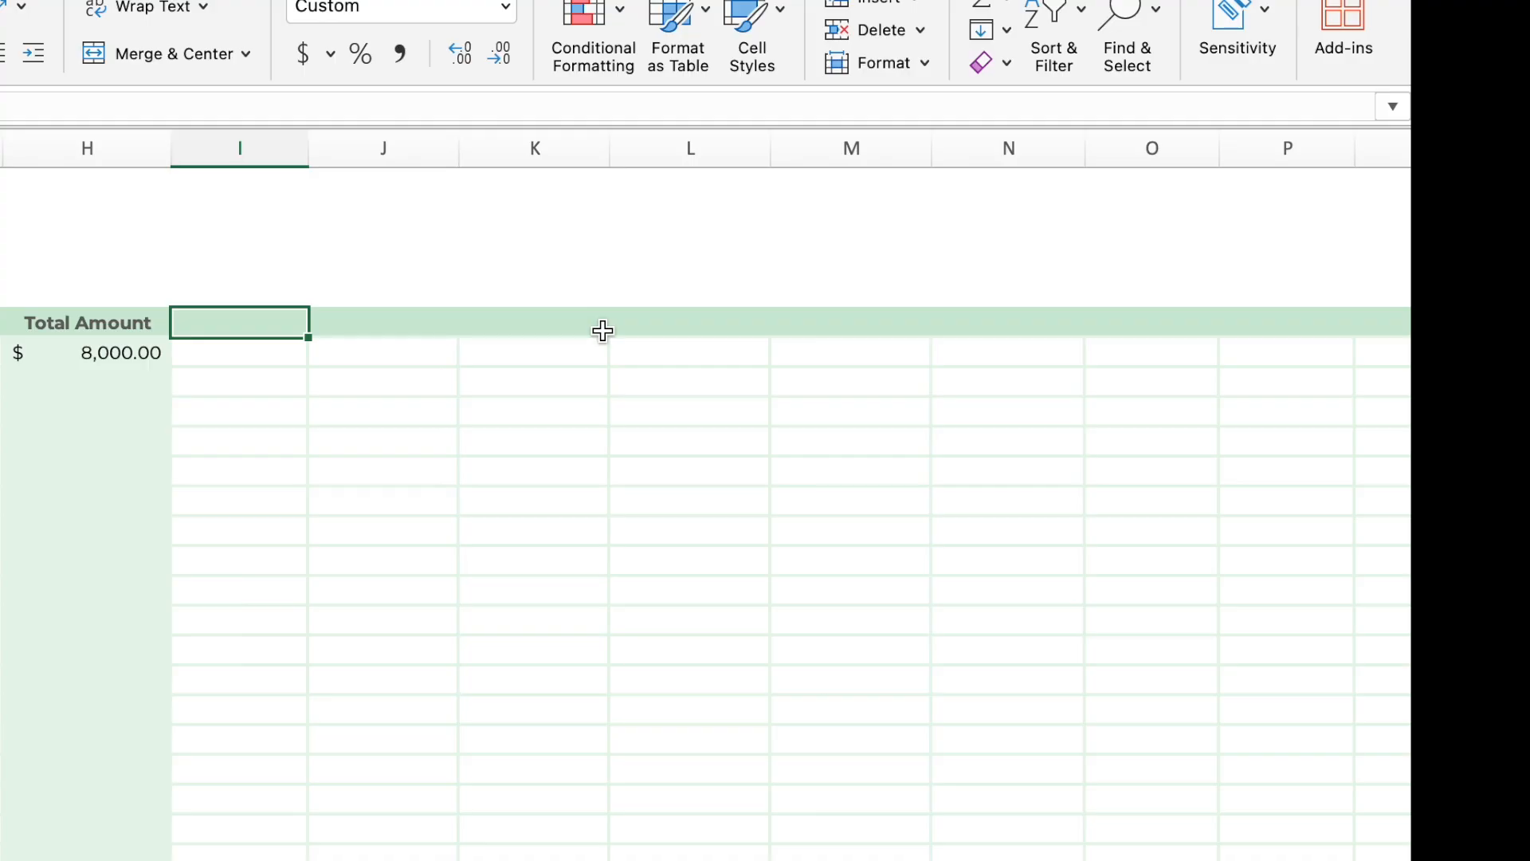
# Enter the headers "Delivery Date" in I5 and "Delivered Date" in J5, with 20 May 2026 and 21 May 2026 beneath them.
pyautogui.write('Delivery Date')
pyautogui.press('Tab')
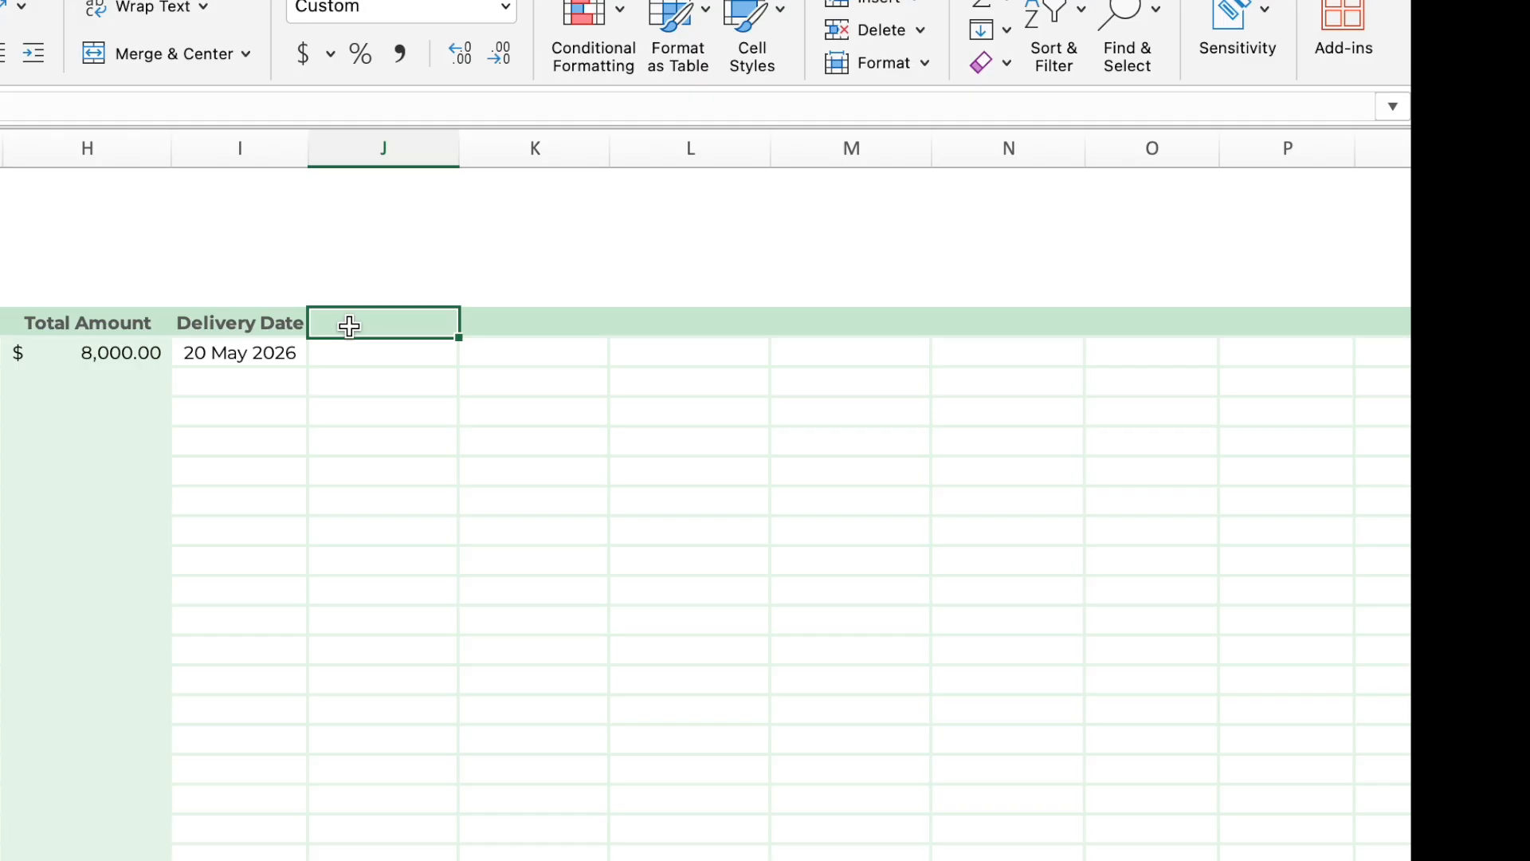
pyautogui.write('Delivered Date')
# Enter the headers "Invoice #", "Payment Terms" and "Due Date" in K5:M5, with a sample invoice number, "Net 30" and 25 May 2026 beneath them.
pyautogui.click(503, 328)
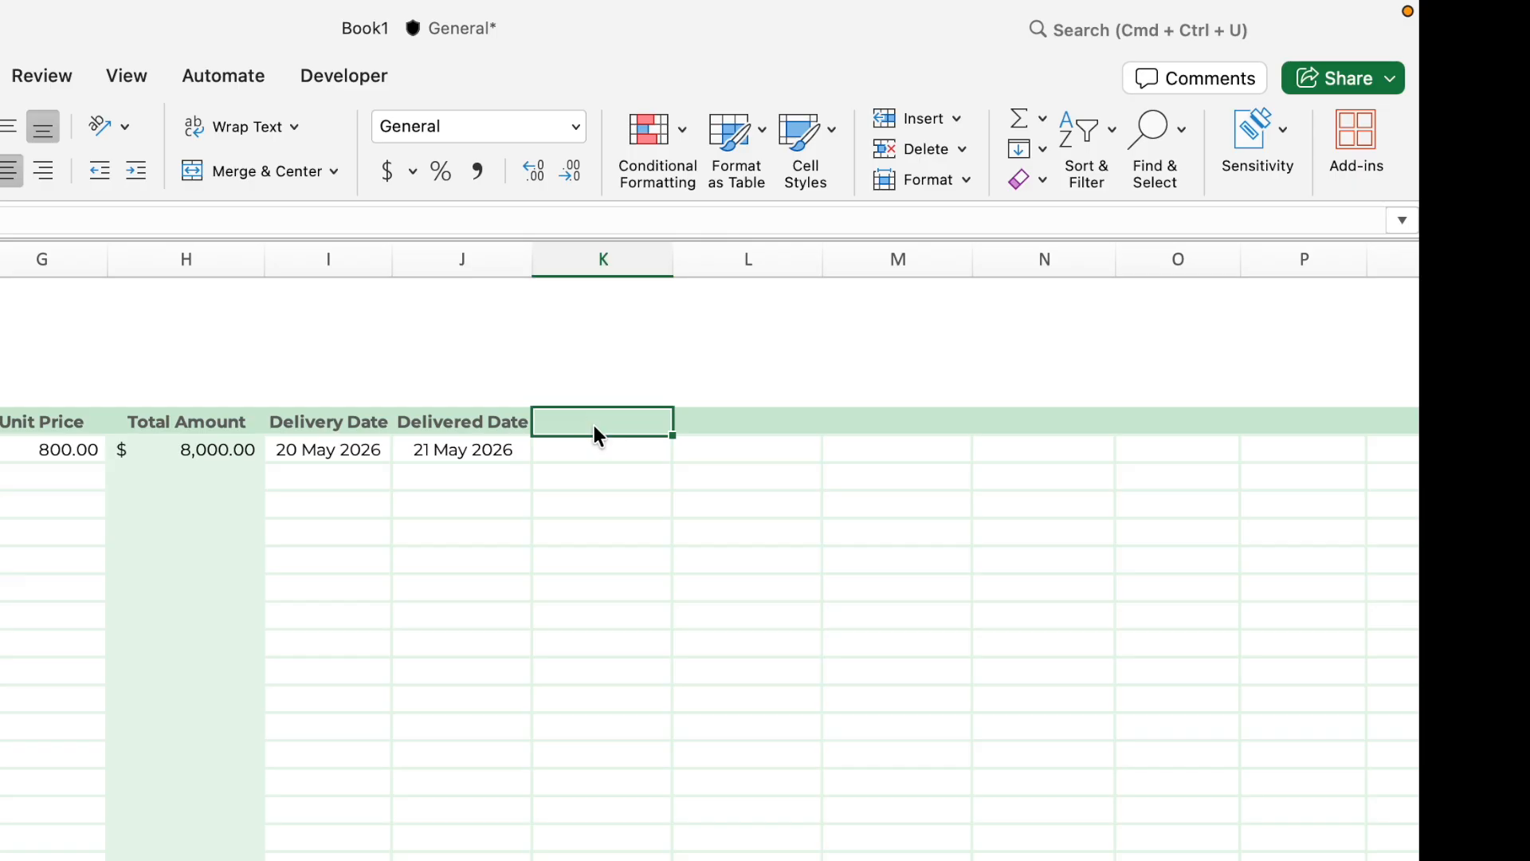
pyautogui.write('Invoice #')
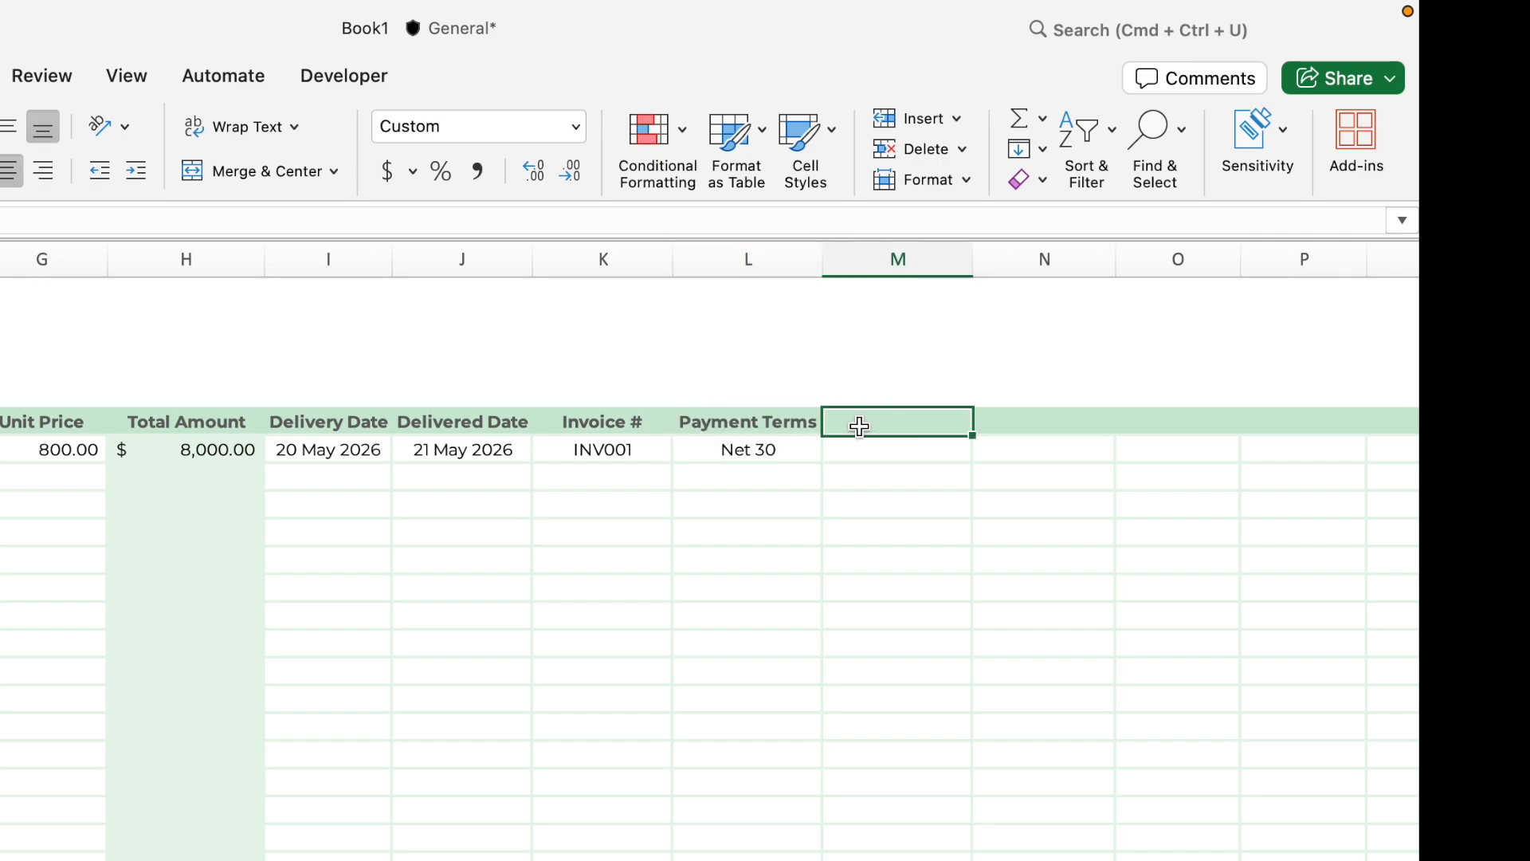
pyautogui.write('Due Date')
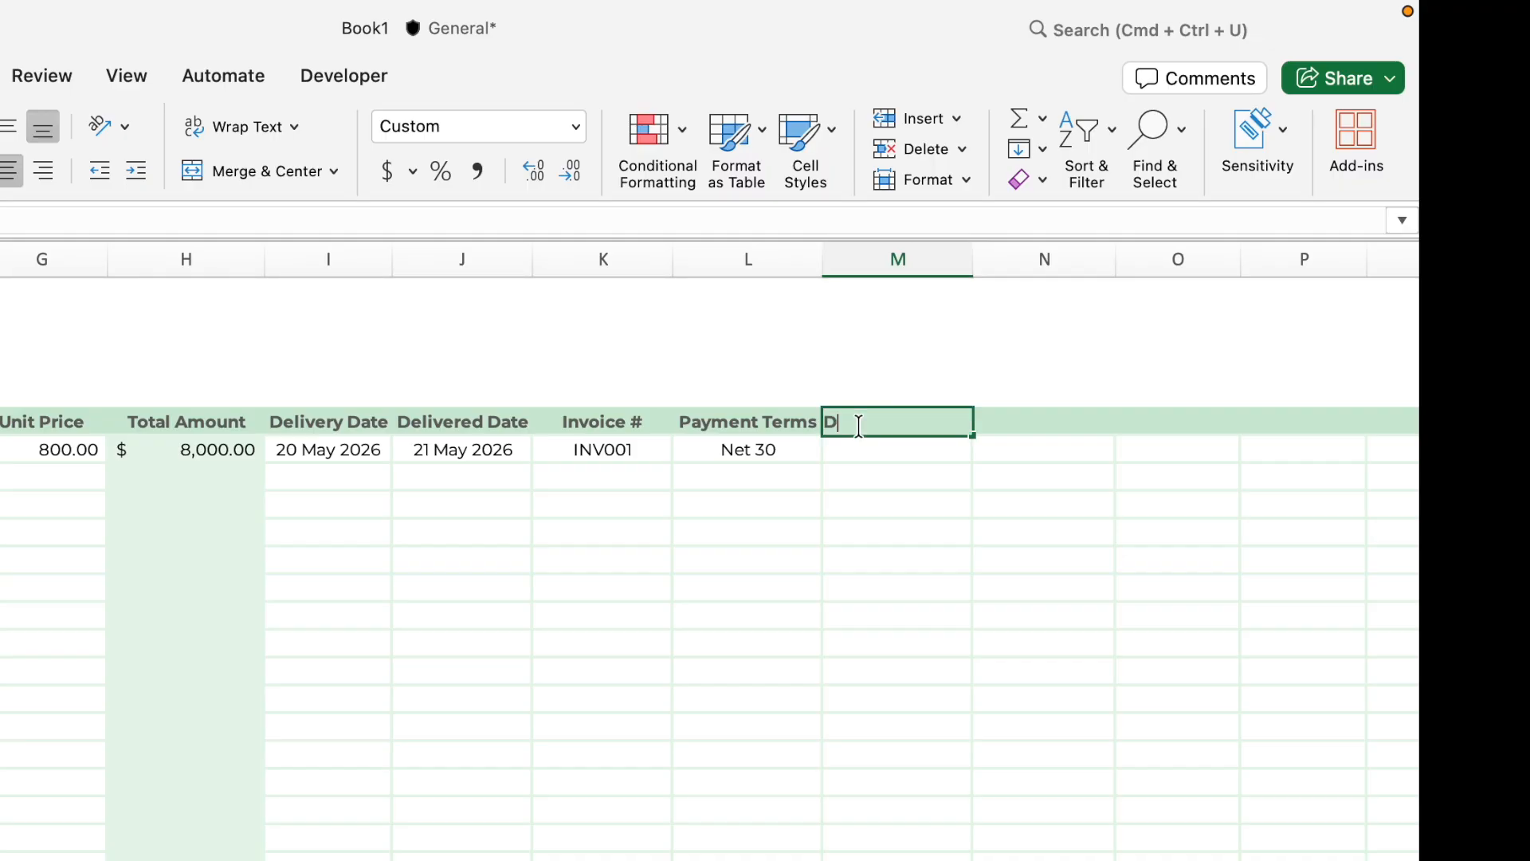
pyautogui.press('Return')
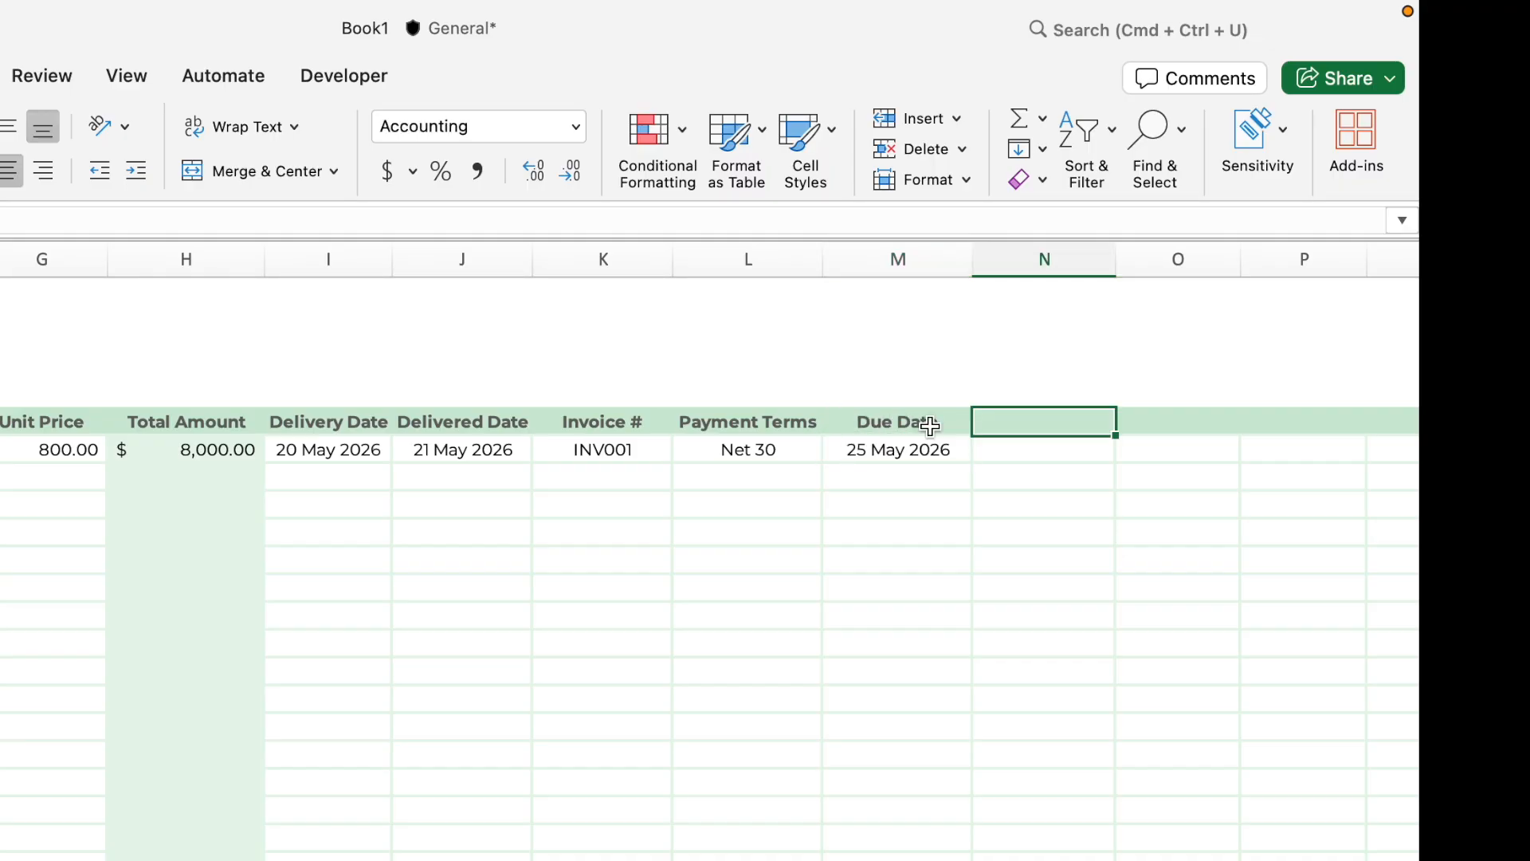
pyautogui.click(930, 426)
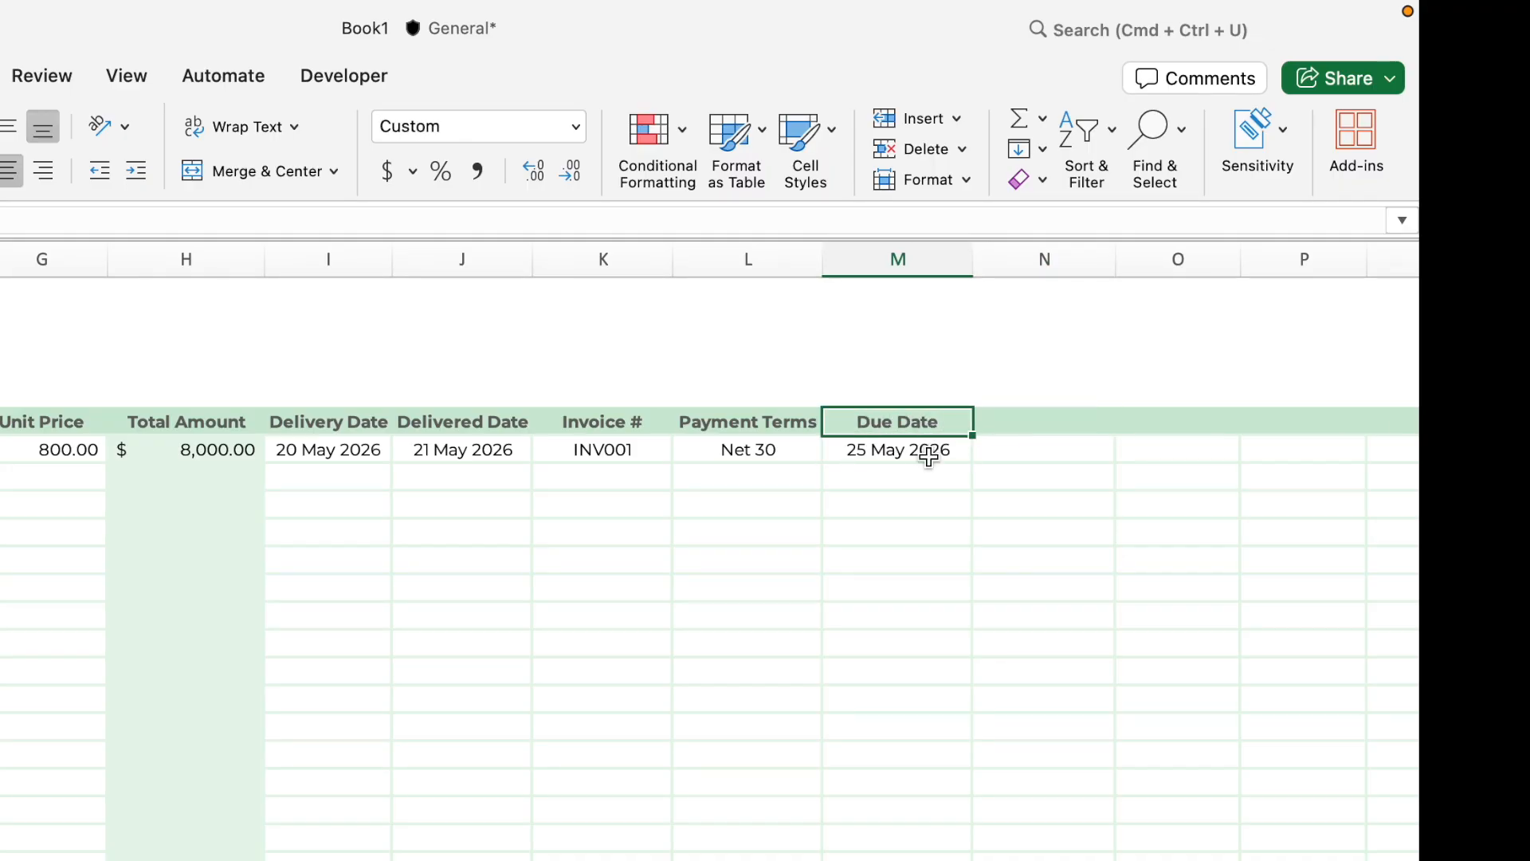
# Enter the header "Amount Paid" in N5.
pyautogui.hscroll(3, 877, 438)
pyautogui.click(818, 424)
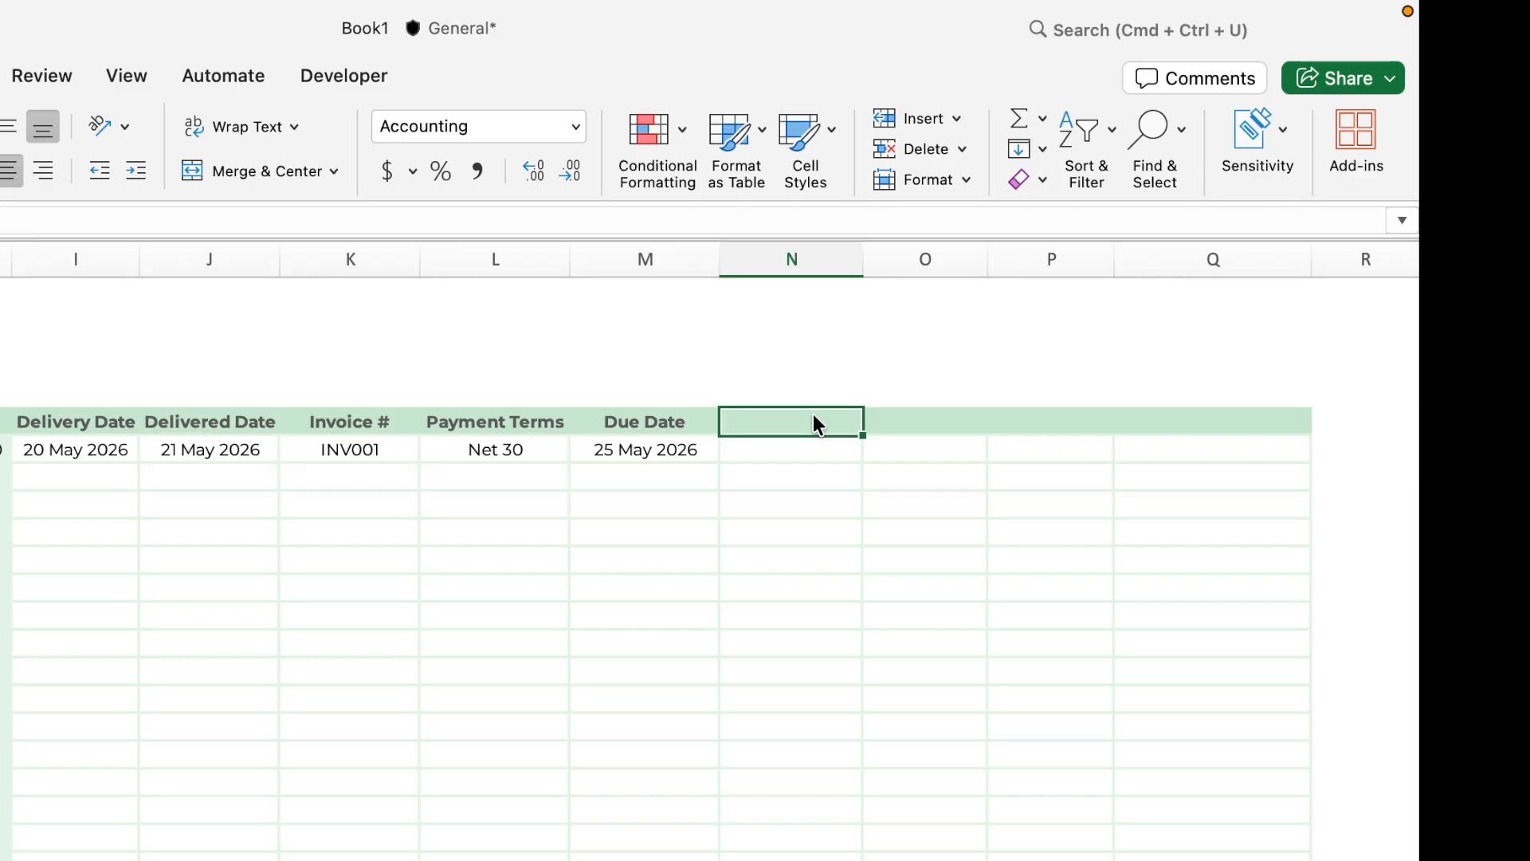
pyautogui.write('Amount Paid')
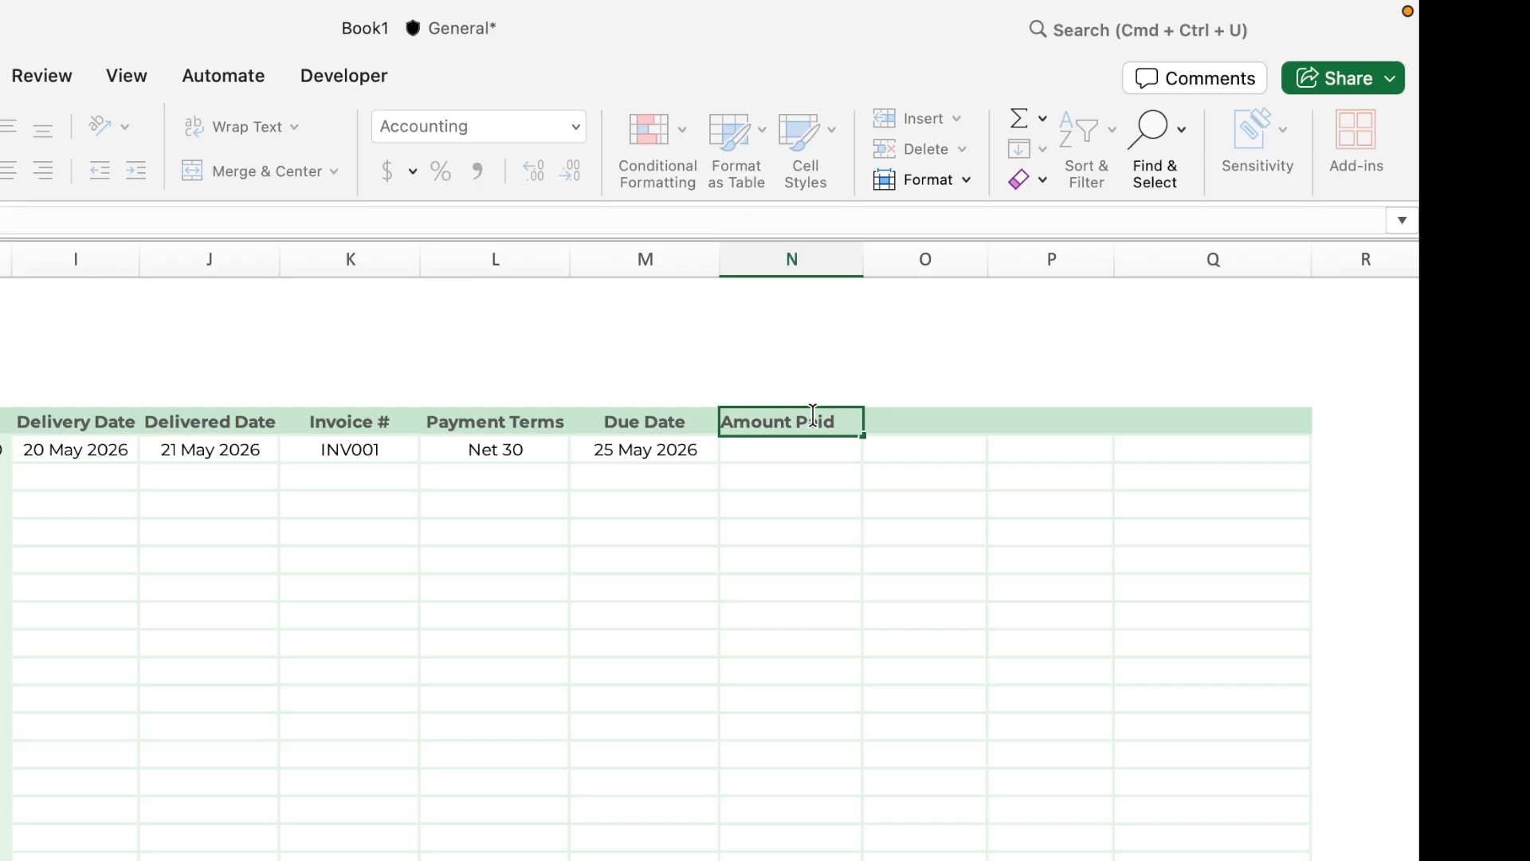
pyautogui.press('Return')
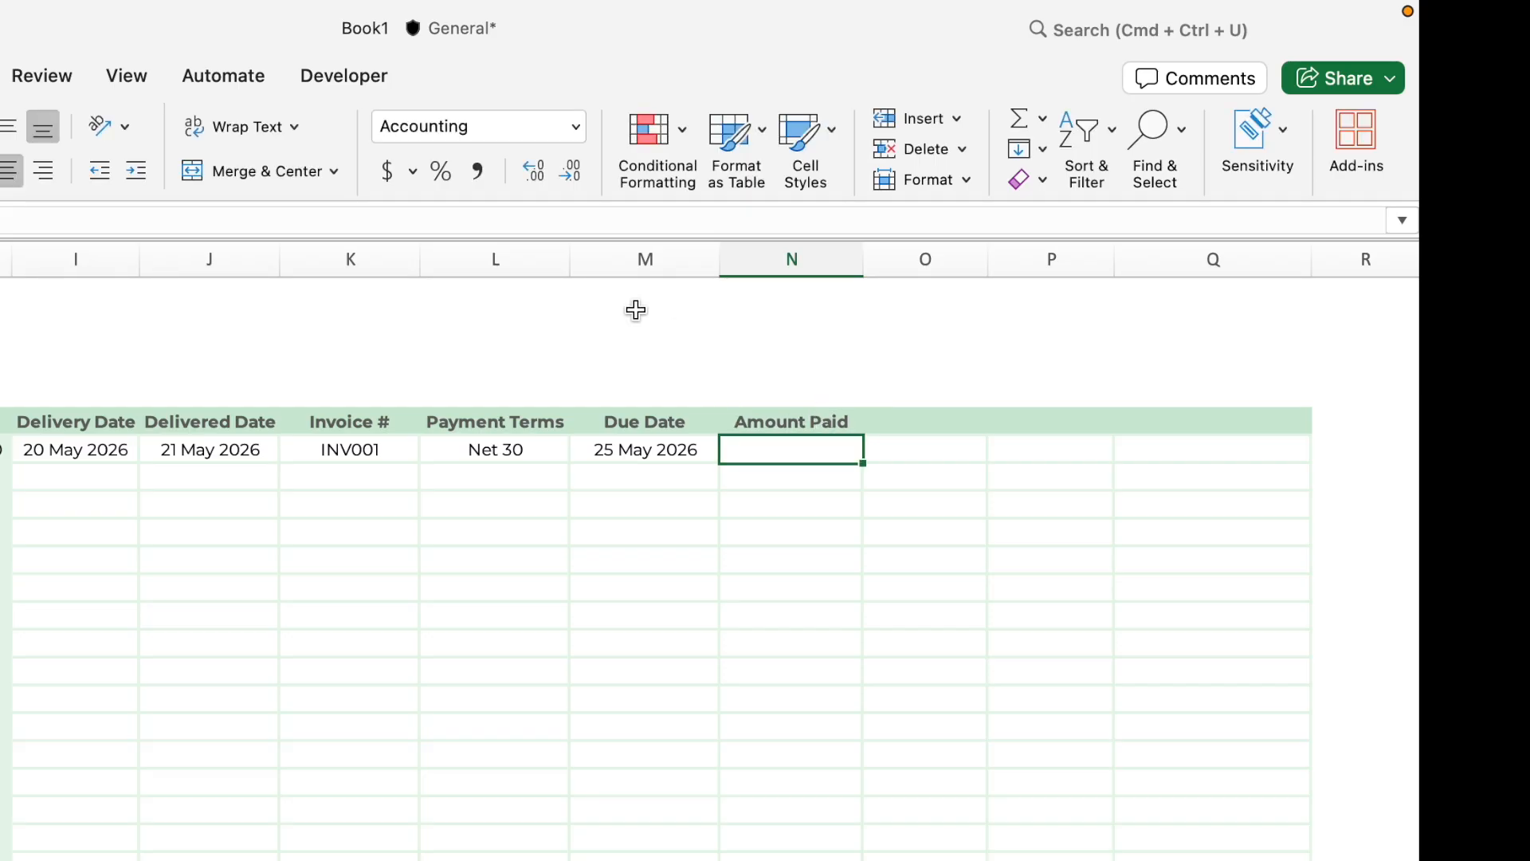
# Enter 800 in Accounting format under Amount Paid in N6 and the header "Amount Due" in O5.
pyautogui.click(581, 127)
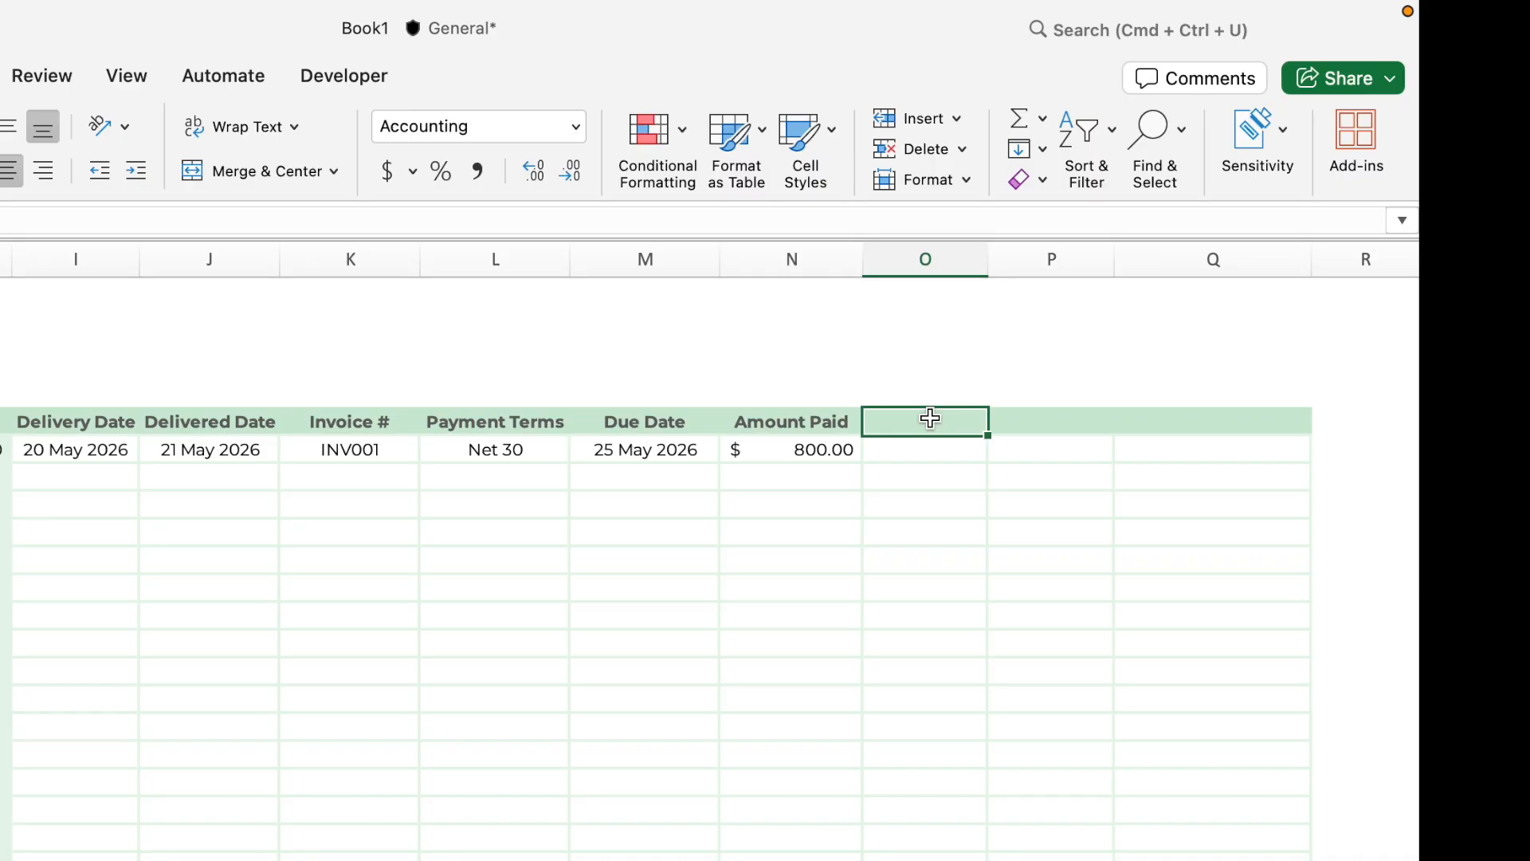
pyautogui.write('Amount Due')
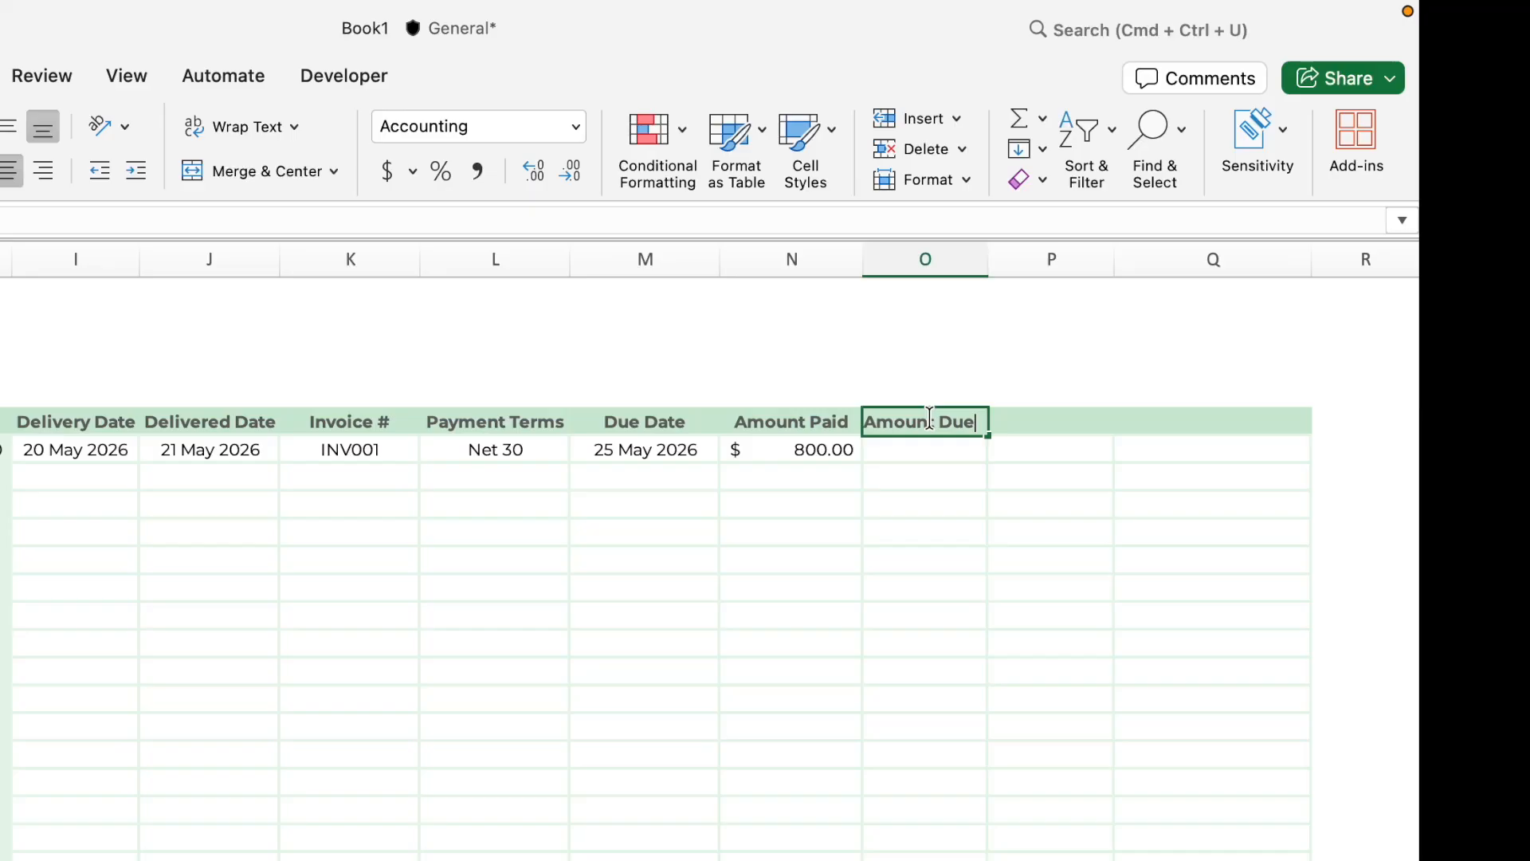
pyautogui.press('Return')
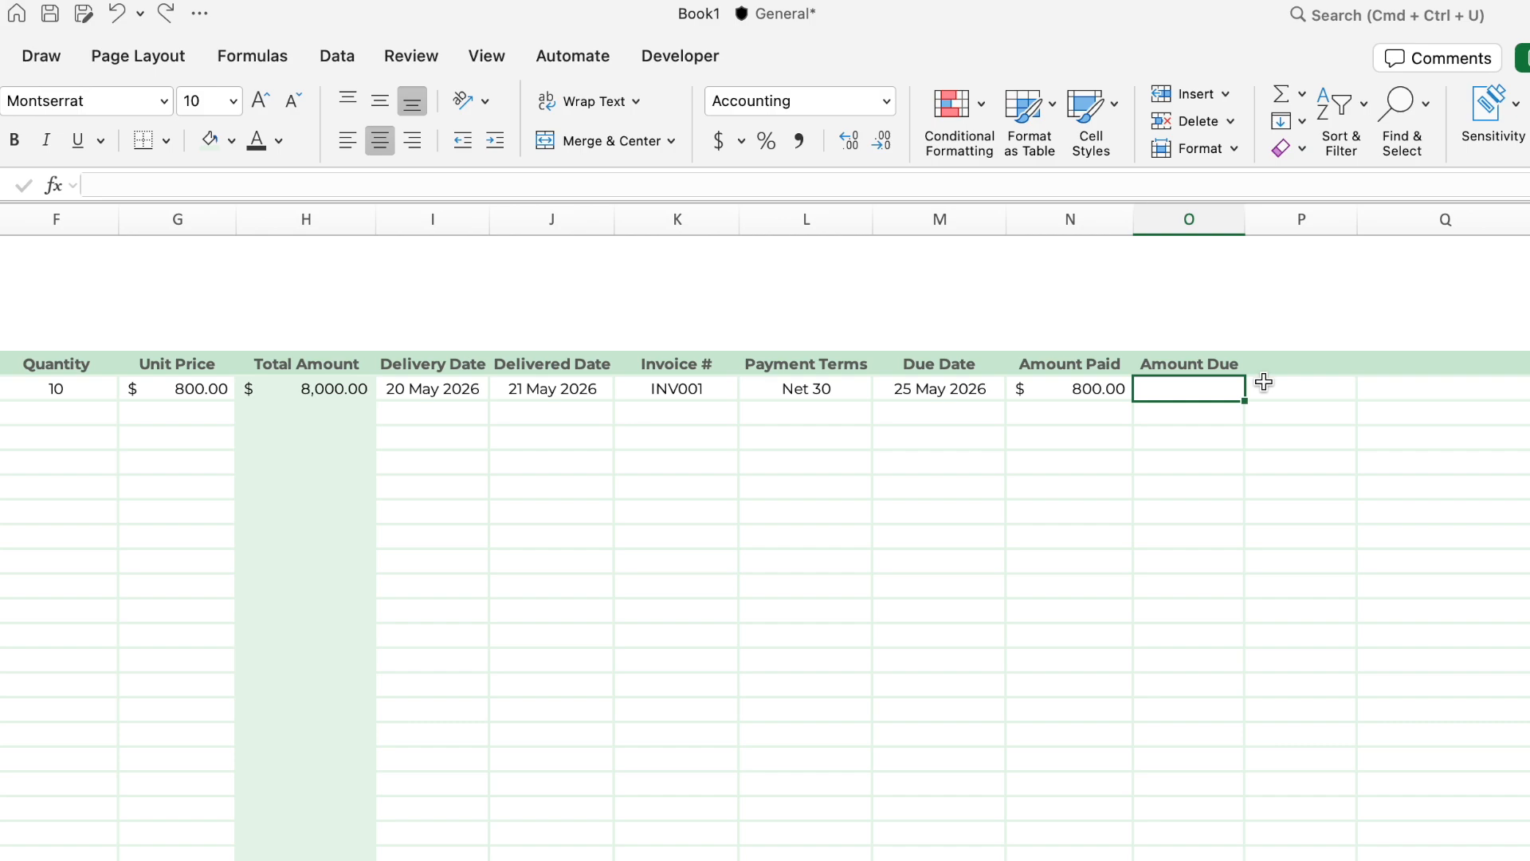
# Enter =IF(H6="","",H6-N6) in O6 and copy it down the Amount Due column with light green shading.
pyautogui.write('=IF(H6="","",H6-N6')
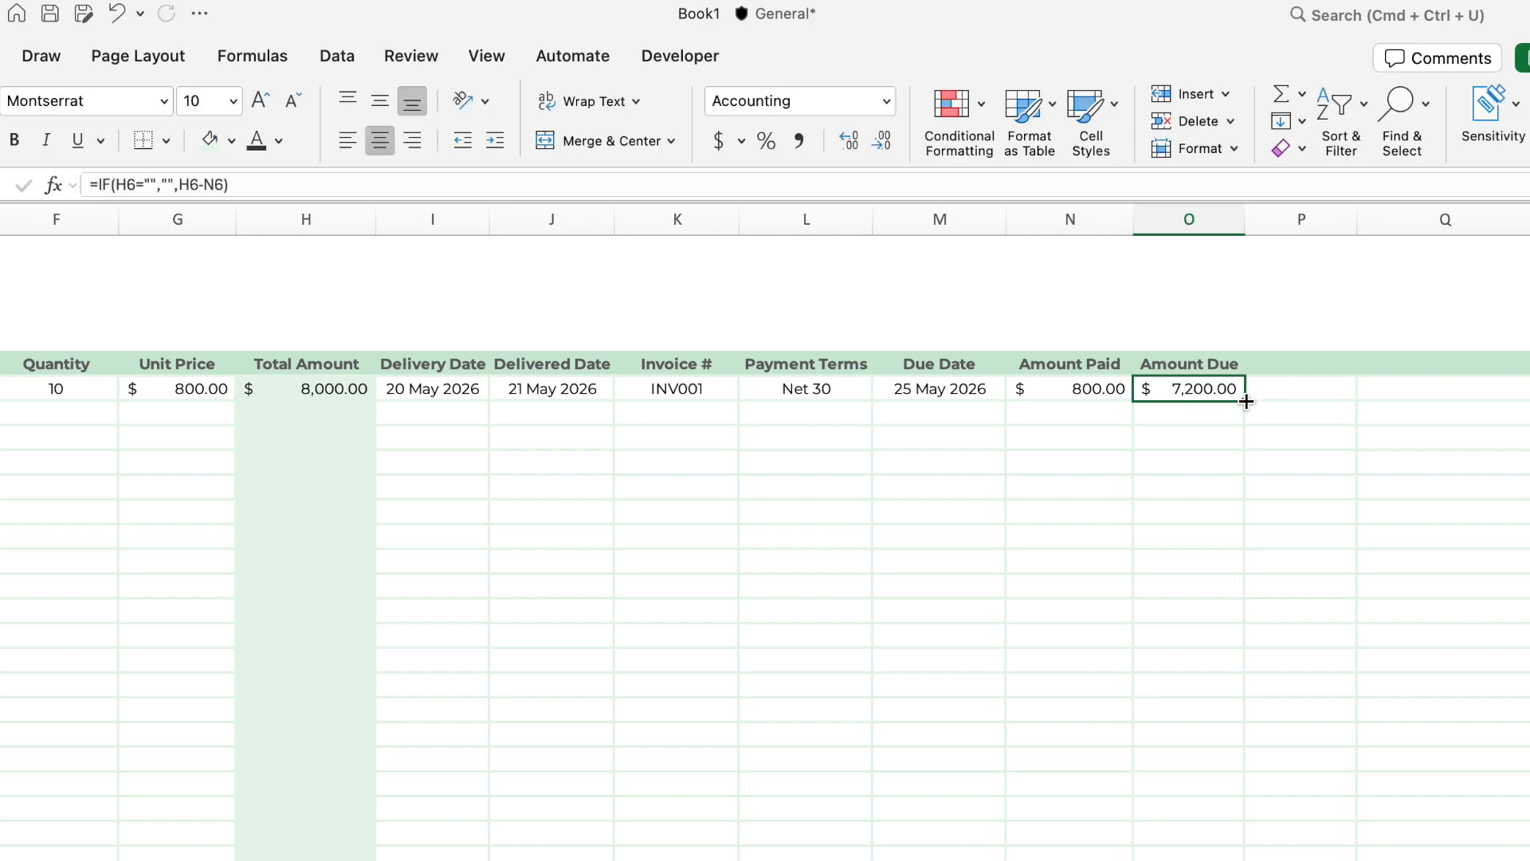
pyautogui.moveTo(1246, 401); pyautogui.dragTo(1237, 860)
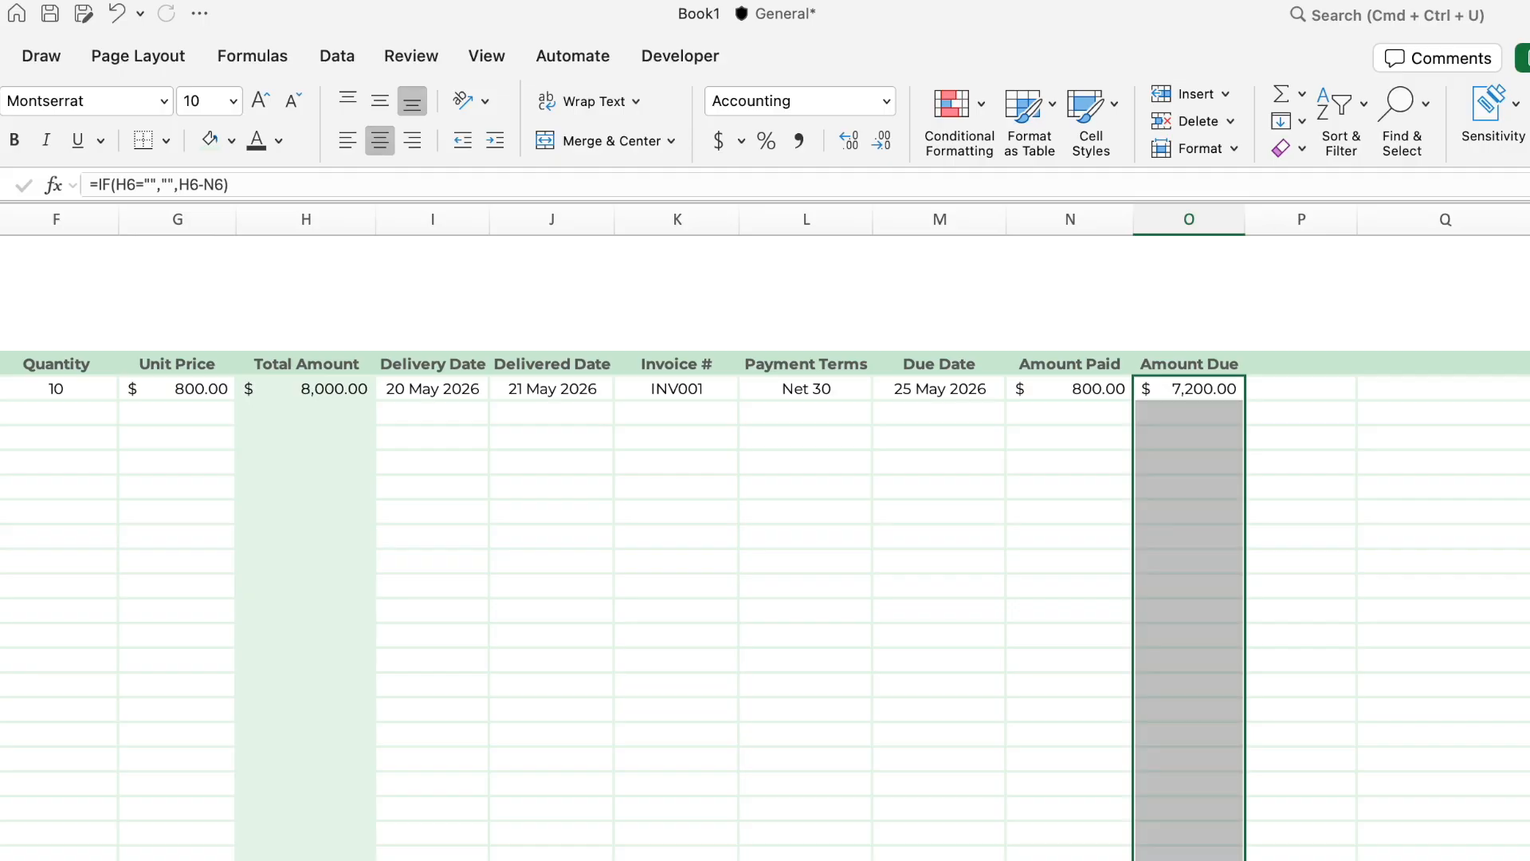
# Enter the header "Status" in P5.
pyautogui.click(1281, 359)
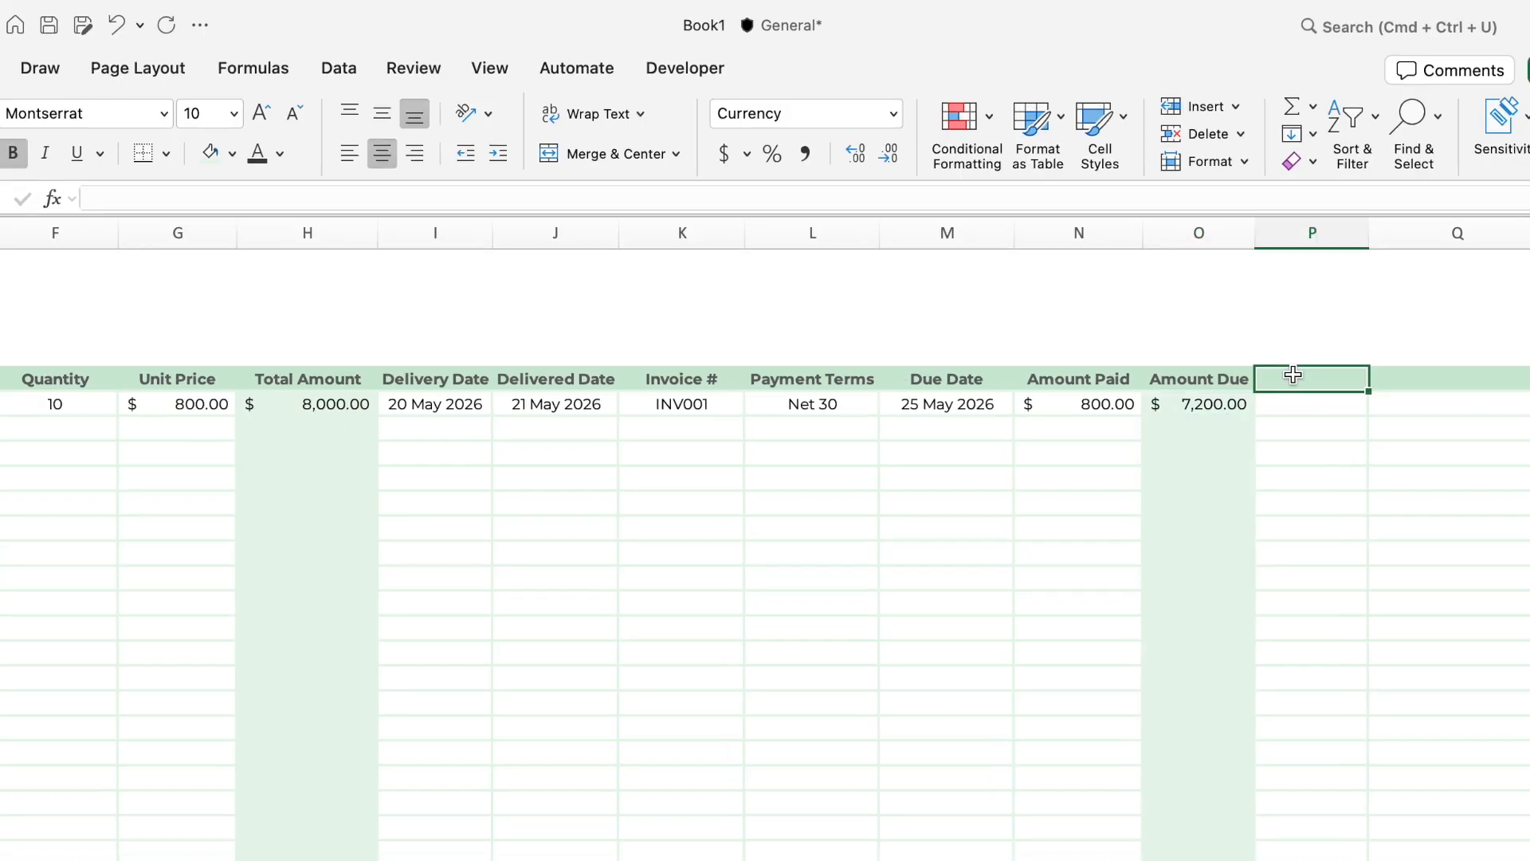
pyautogui.write('Status')
pyautogui.press('Return')
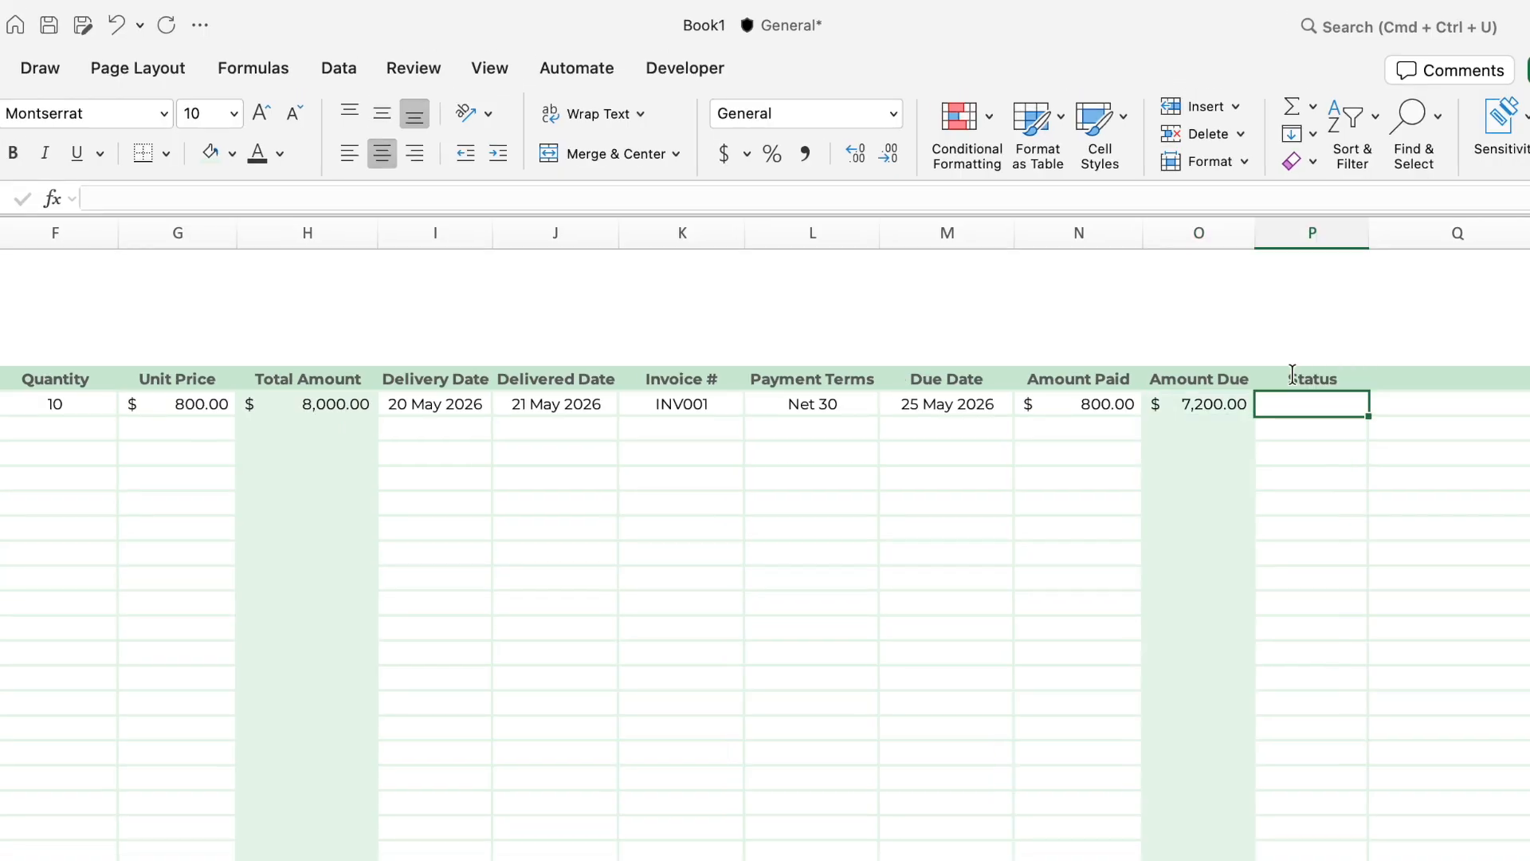
# Enter =IF(J6="","",IFS(N6=0,"UNPAID",H6=N6,"FULLY PAID",N6>H6,"Overpaid",H6>N6,"Partially Paid")) in P6 and copy it down the Status column with light green shading.
pyautogui.write('=IF(J6="","",IFS(N6=0,"UNPAID",H6=N6,"FULLY PAID",N6>H6,"Overpaid",H6>N6,"Partially Paid"))')
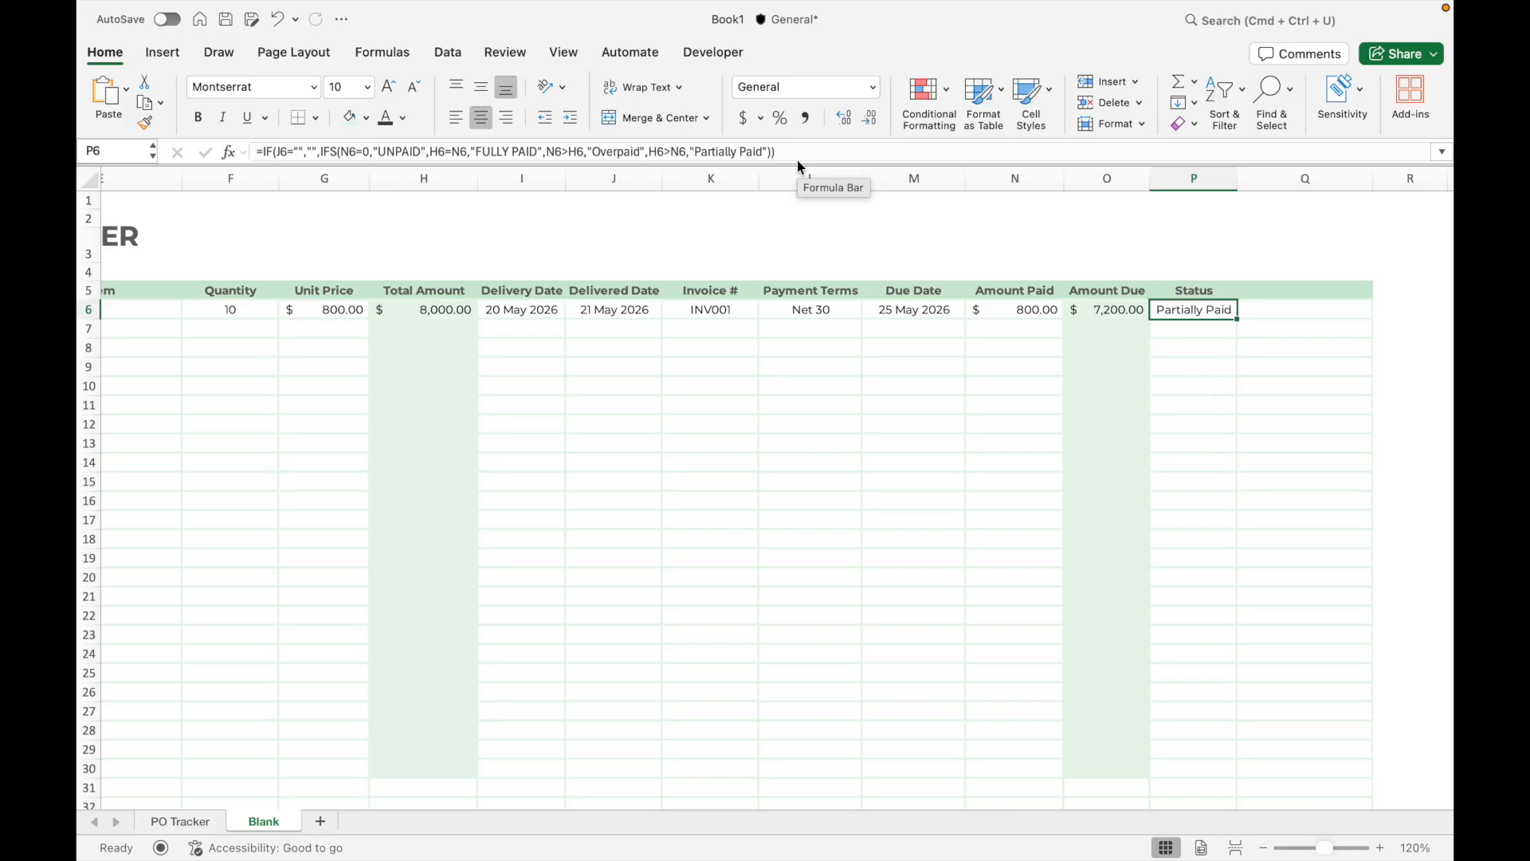
pyautogui.moveTo(1236, 321); pyautogui.dragTo(1196, 771)
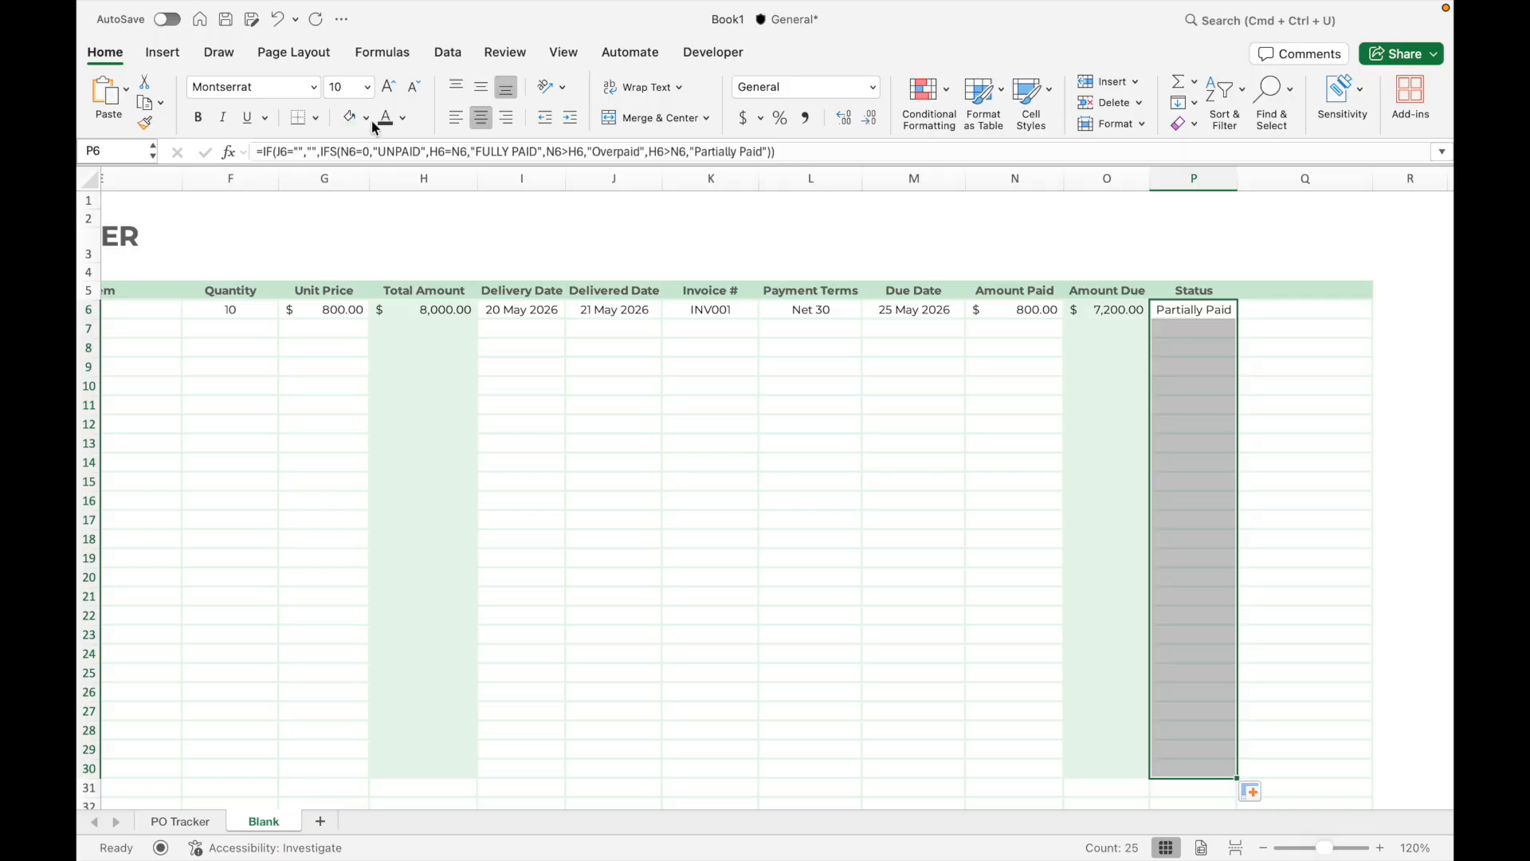
pyautogui.click(1193, 310)
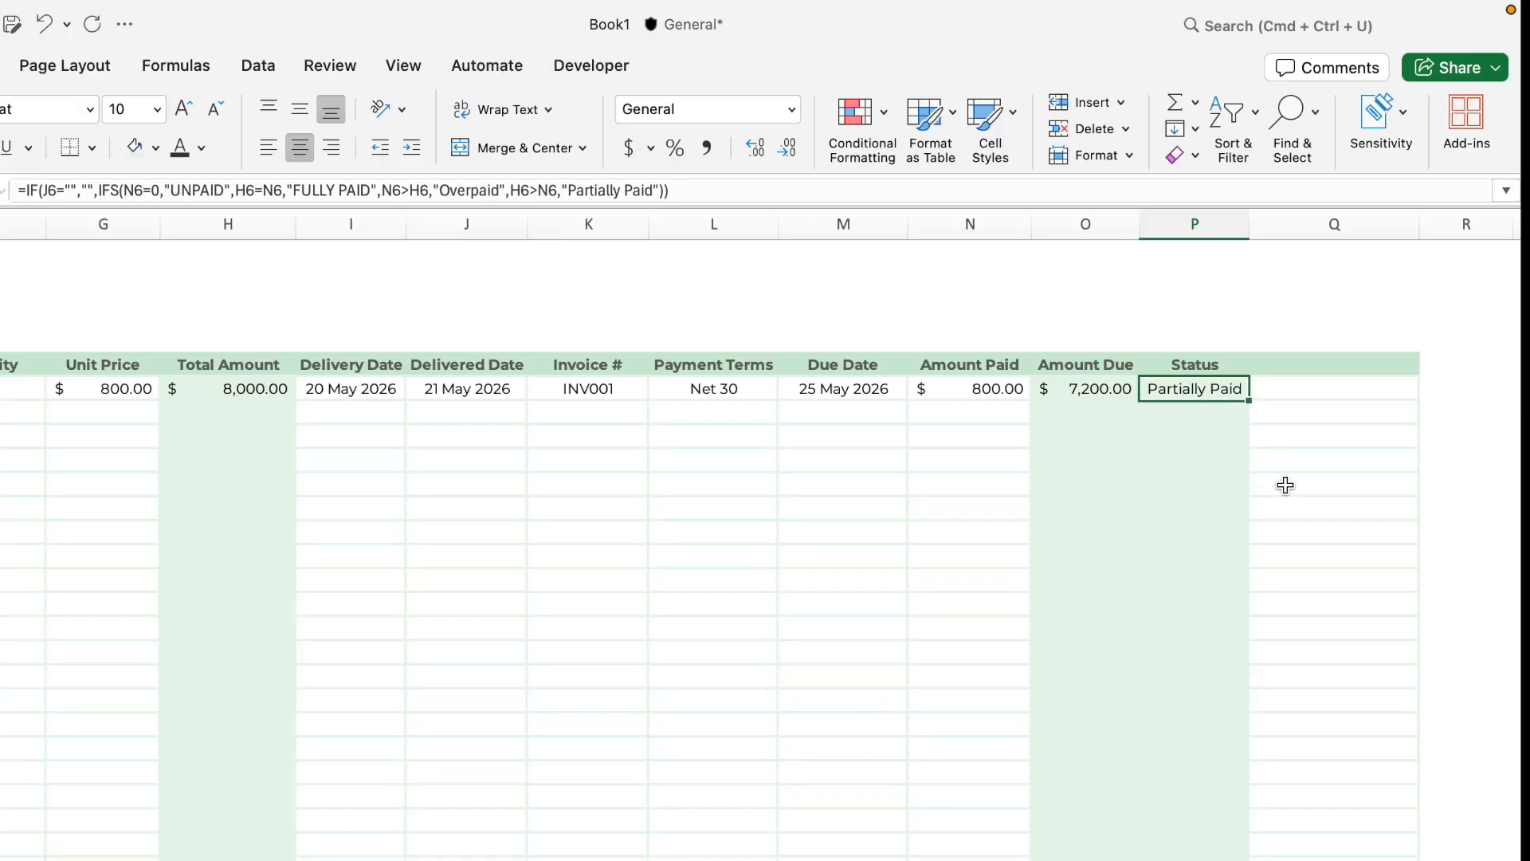
# Create a Classic conditional formatting rule on column P for cells containing the specific text "UNPAID".
pyautogui.click(1195, 224)
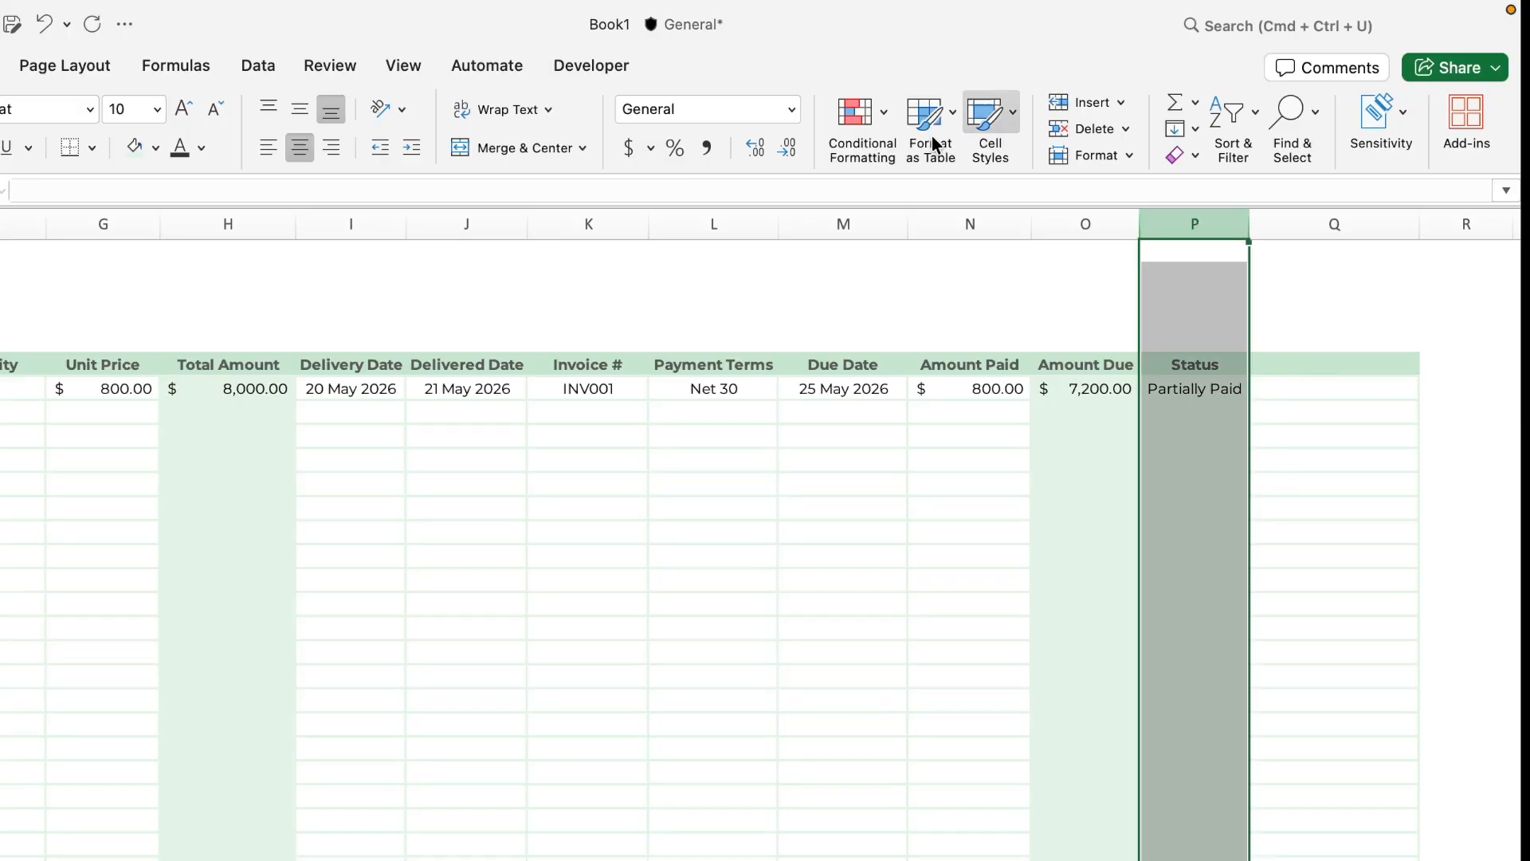
pyautogui.click(866, 136)
pyautogui.click(894, 323)
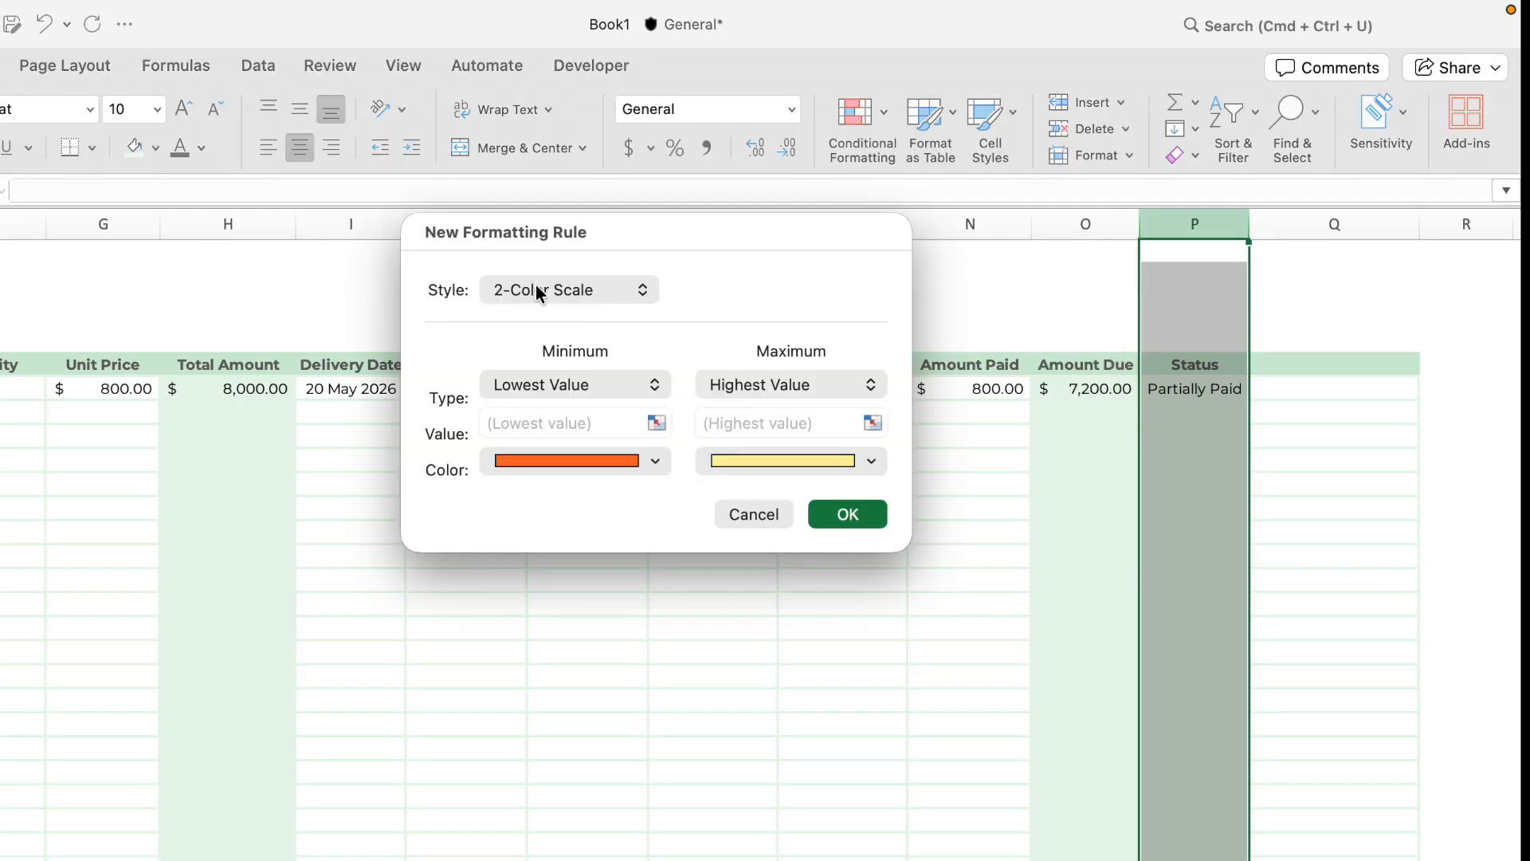
pyautogui.click(537, 290)
pyautogui.click(522, 405)
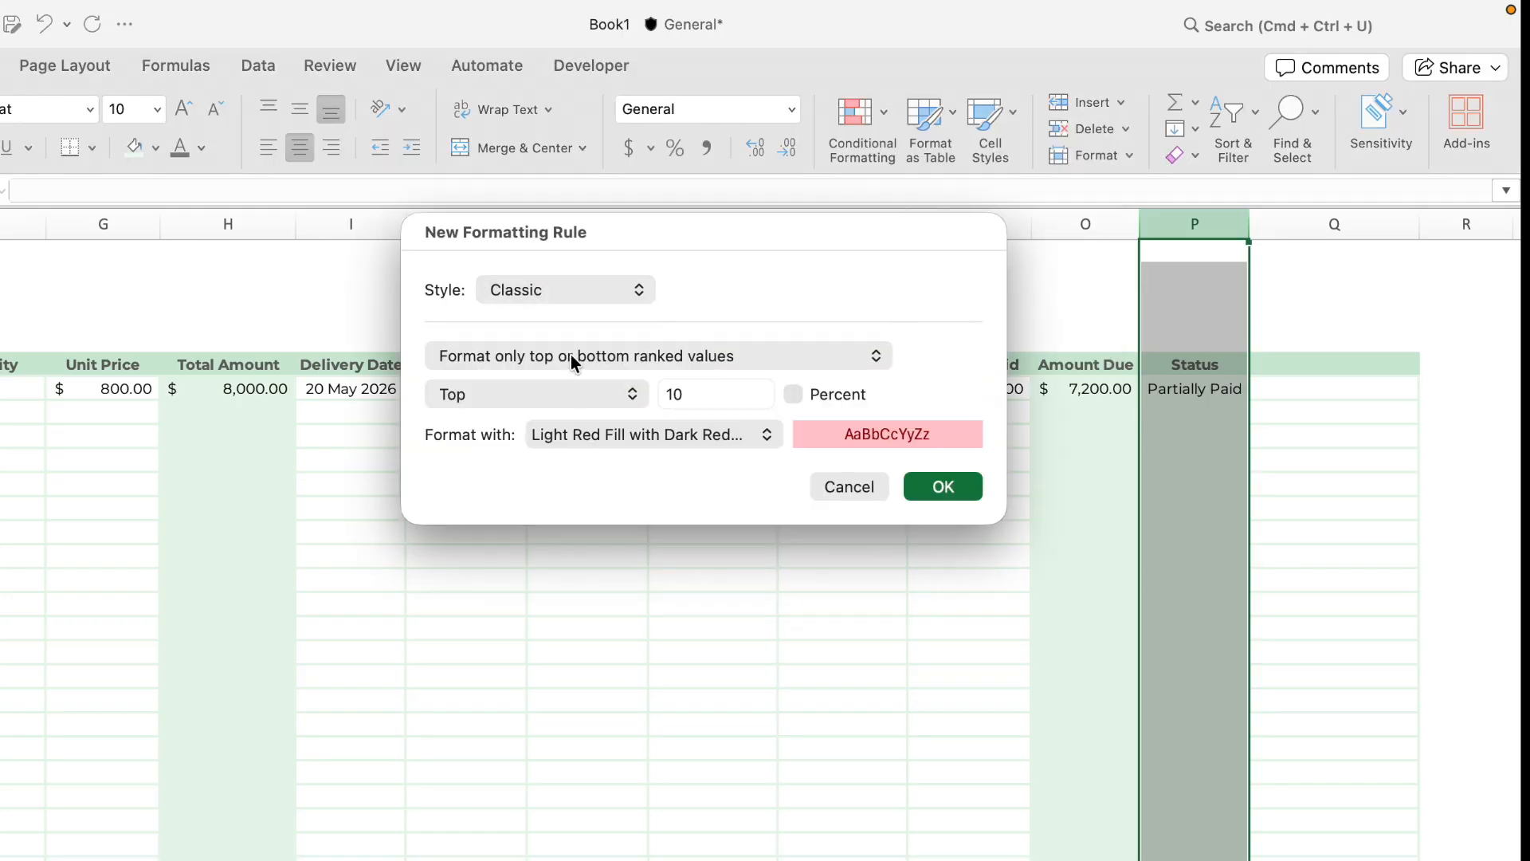
pyautogui.click(571, 356)
pyautogui.click(570, 333)
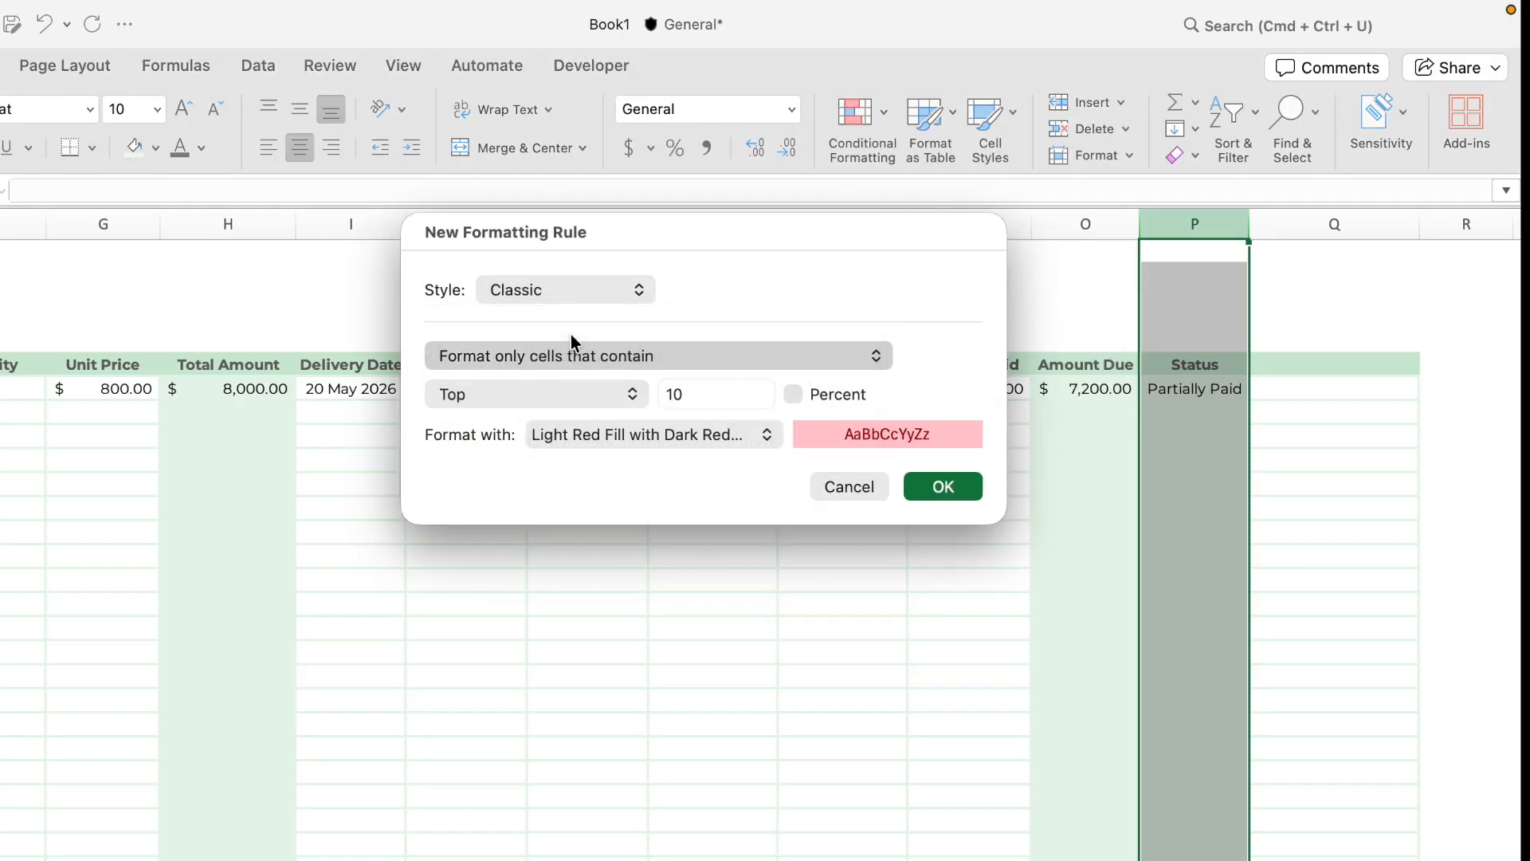
pyautogui.write('UNPAID')
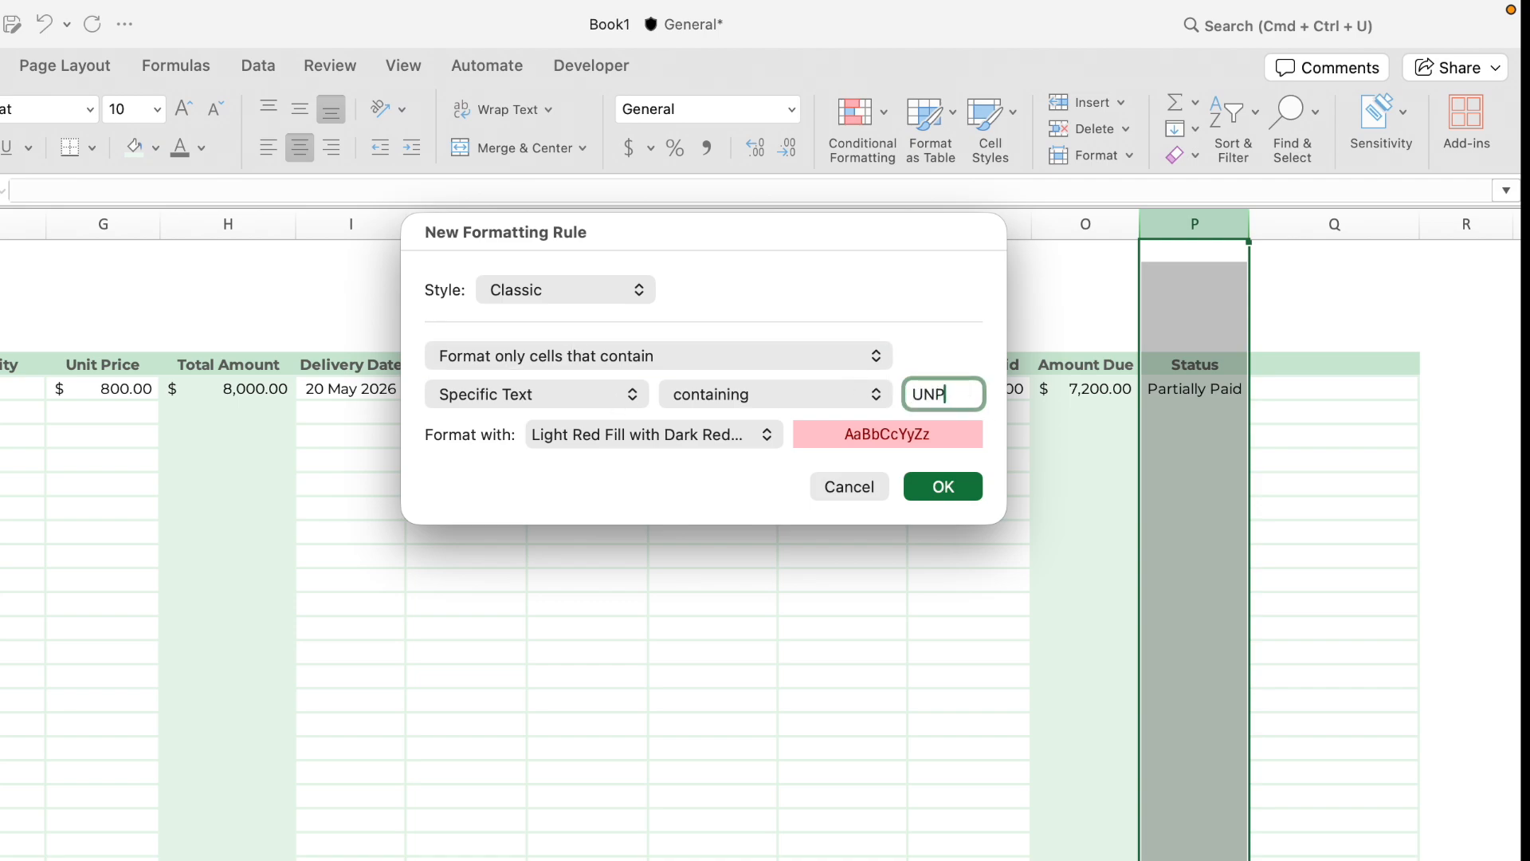
# Give the UNPAID rule a custom format with the recently used pink fill and dark red text, and apply the rule.
pyautogui.click(624, 443)
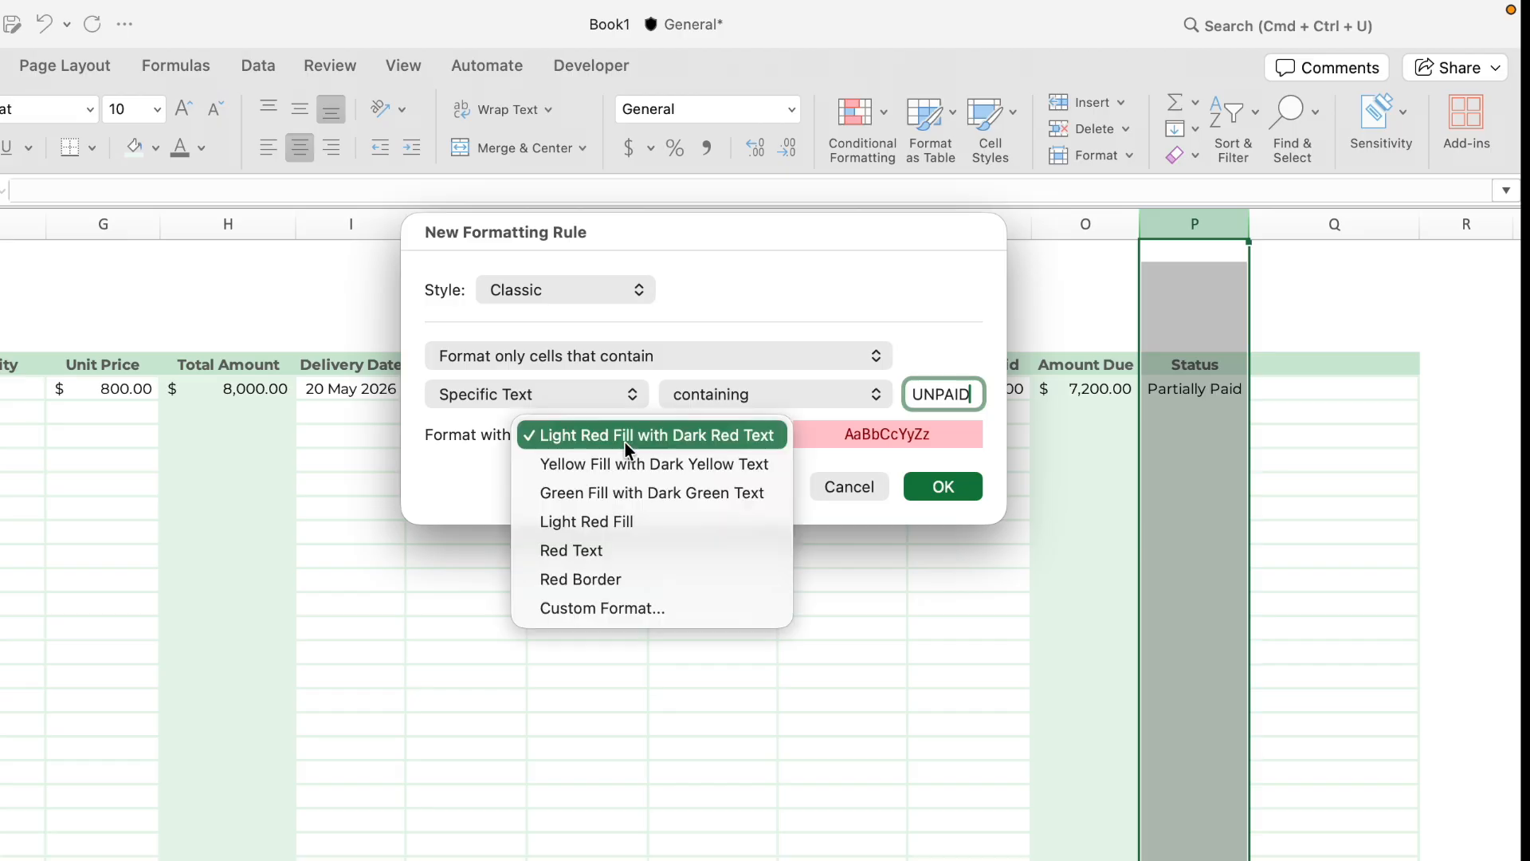
pyautogui.click(626, 609)
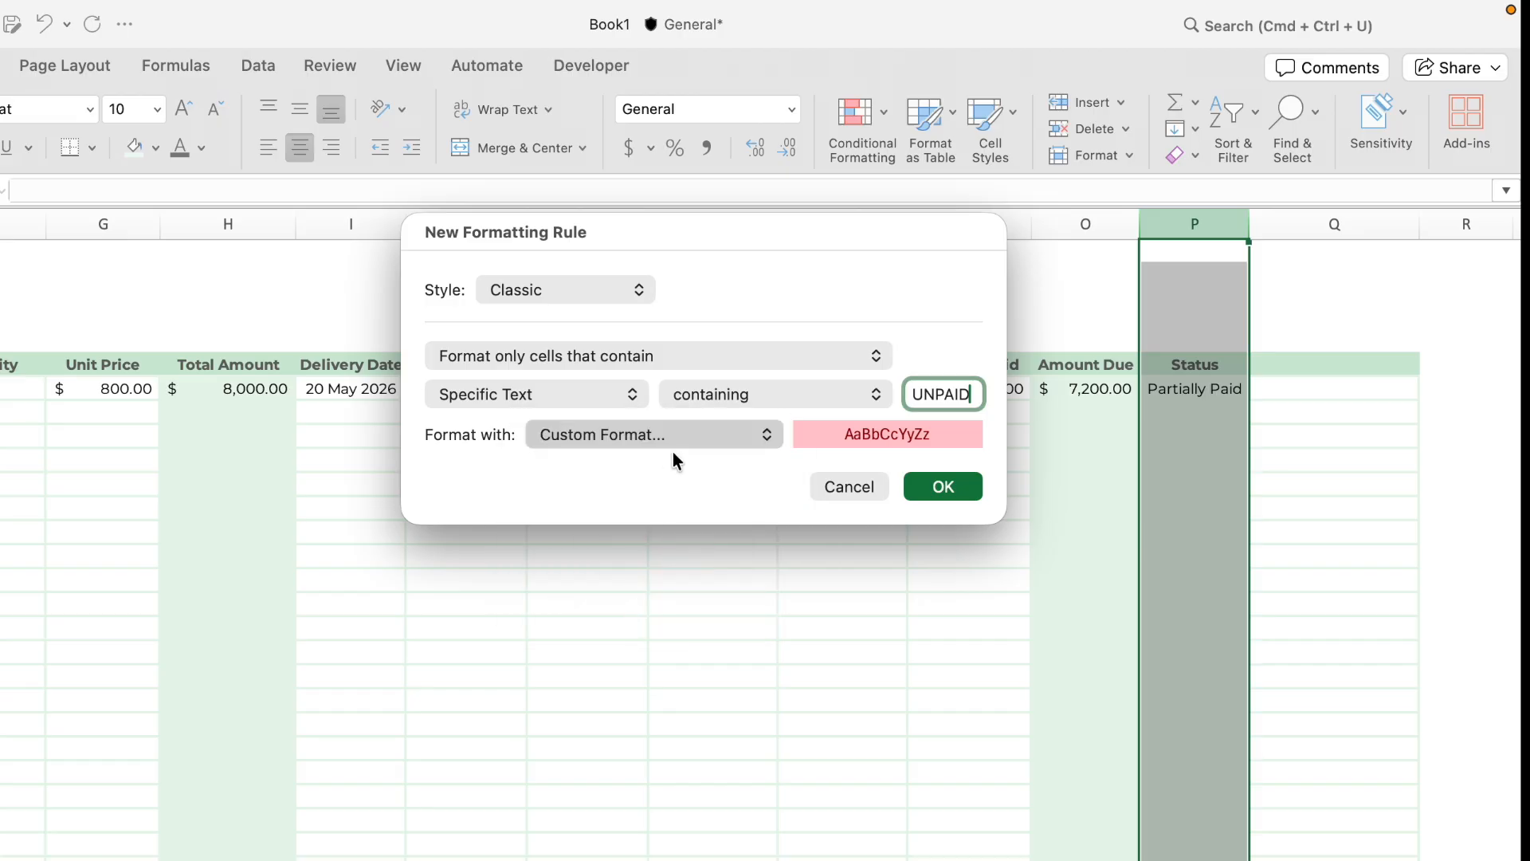
pyautogui.click(572, 275)
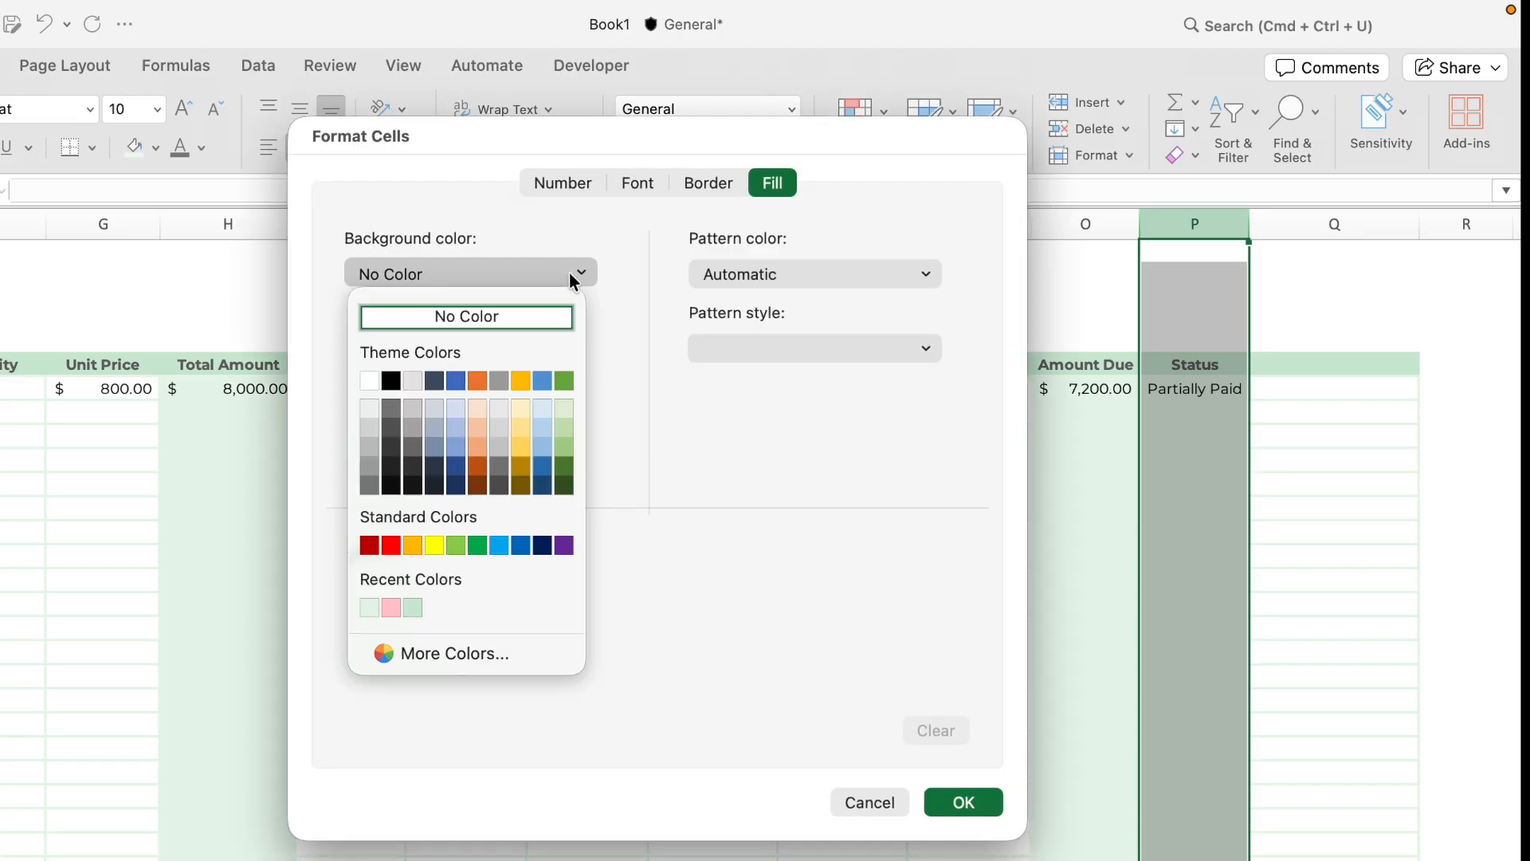
pyautogui.click(390, 608)
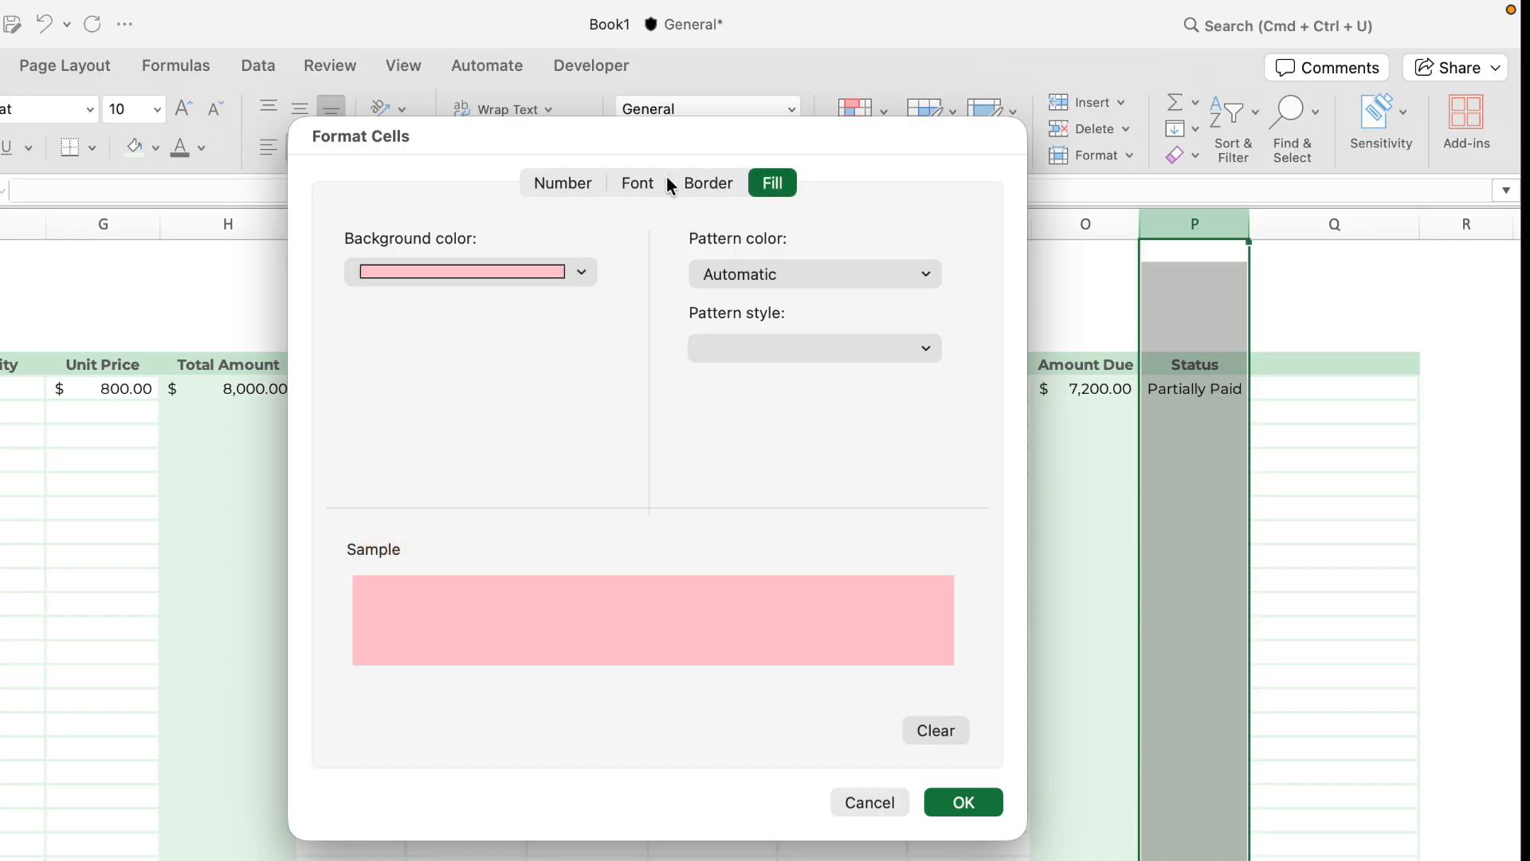
pyautogui.click(638, 184)
pyautogui.click(728, 460)
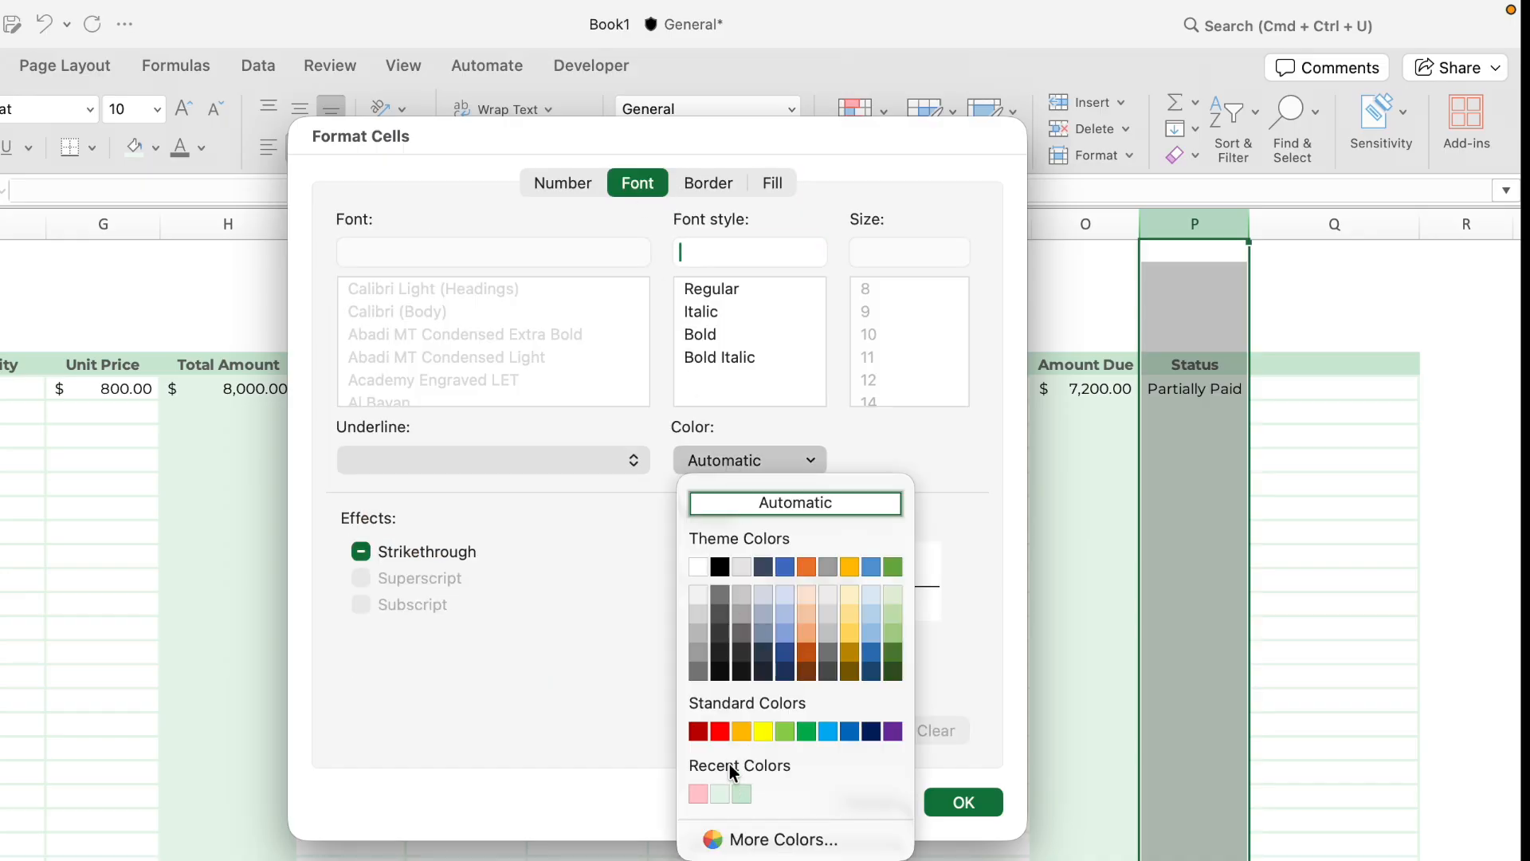
pyautogui.click(698, 731)
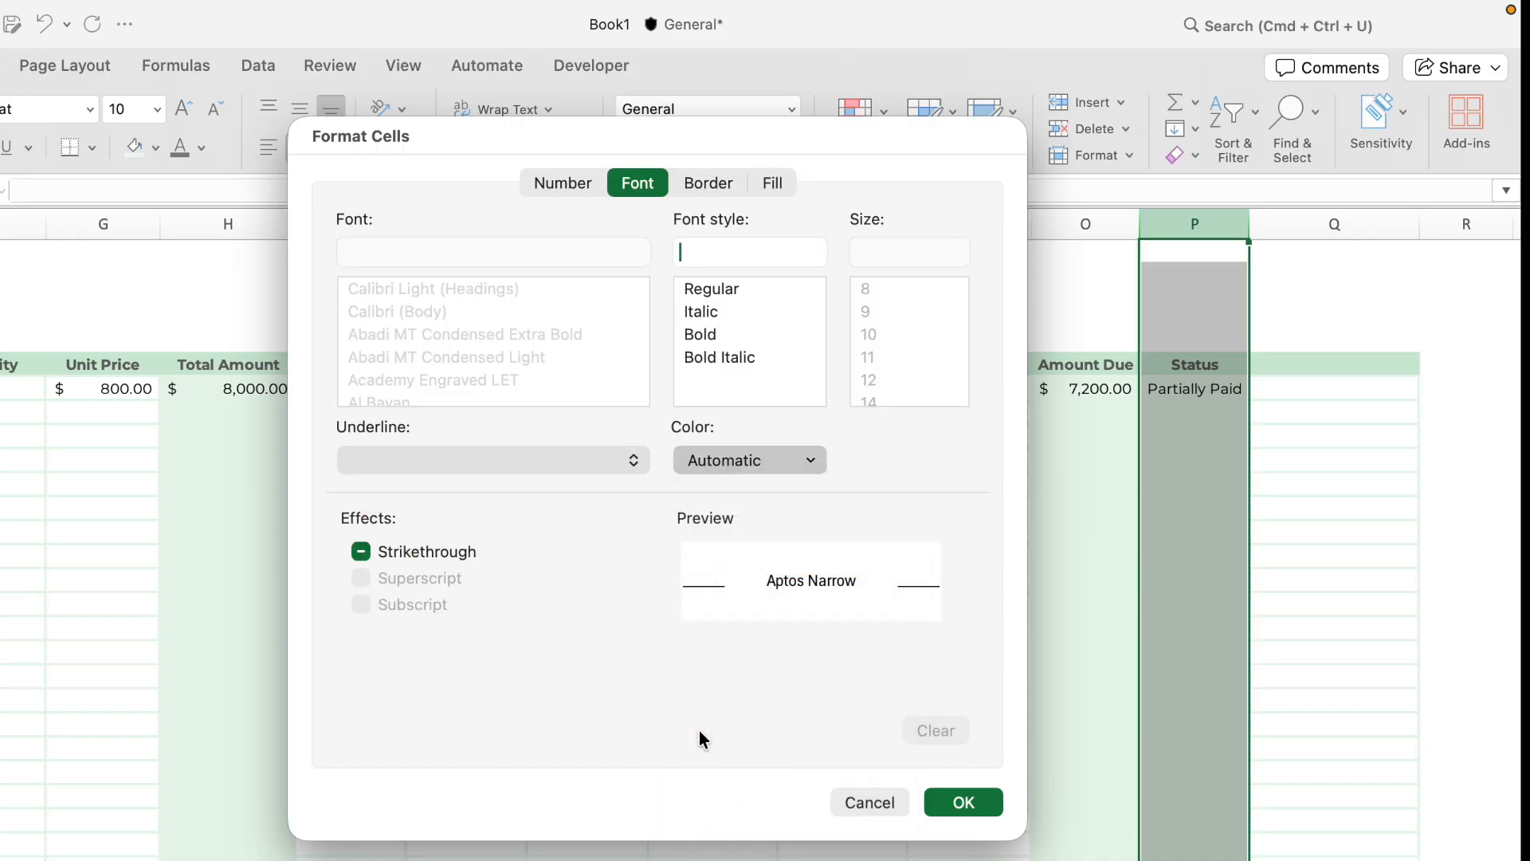
pyautogui.click(959, 805)
pyautogui.click(947, 484)
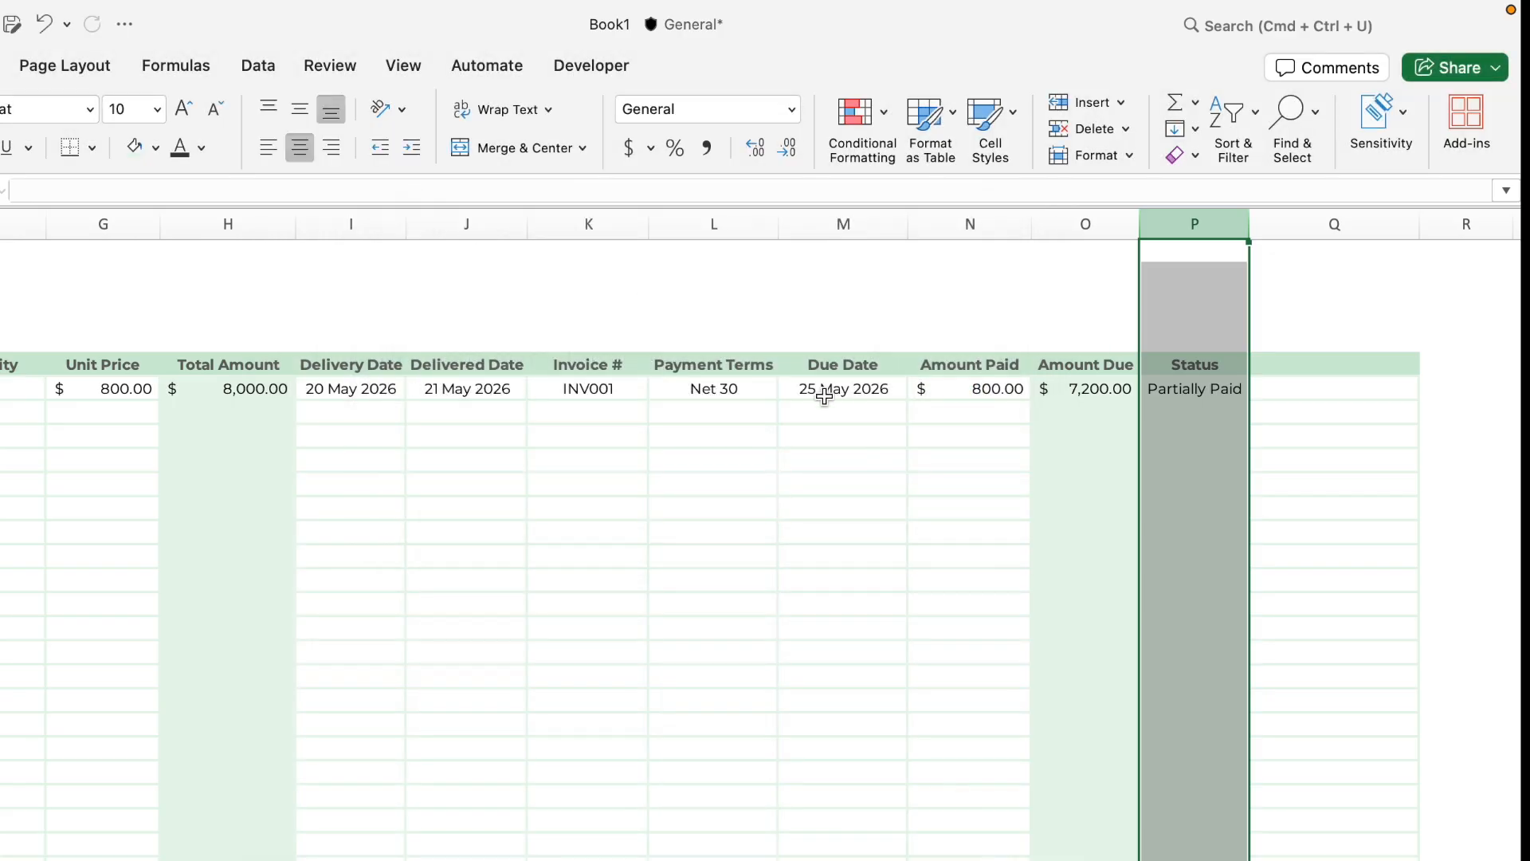
# Change the Amount Paid in N6 to 400 and enter the header "Notes" in Q5.
pyautogui.click(961, 388)
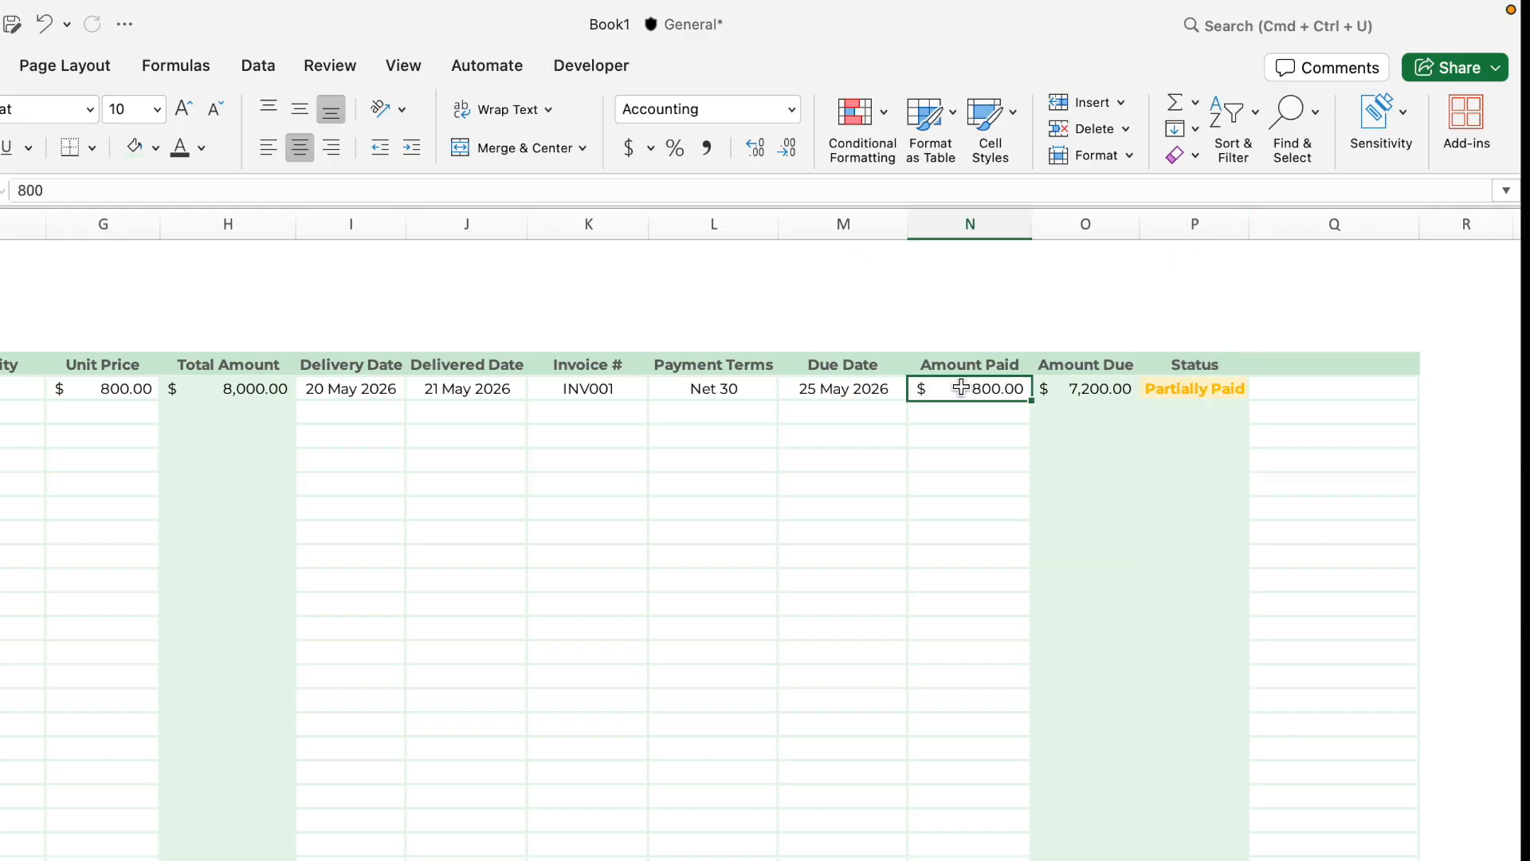
pyautogui.press('Delete')
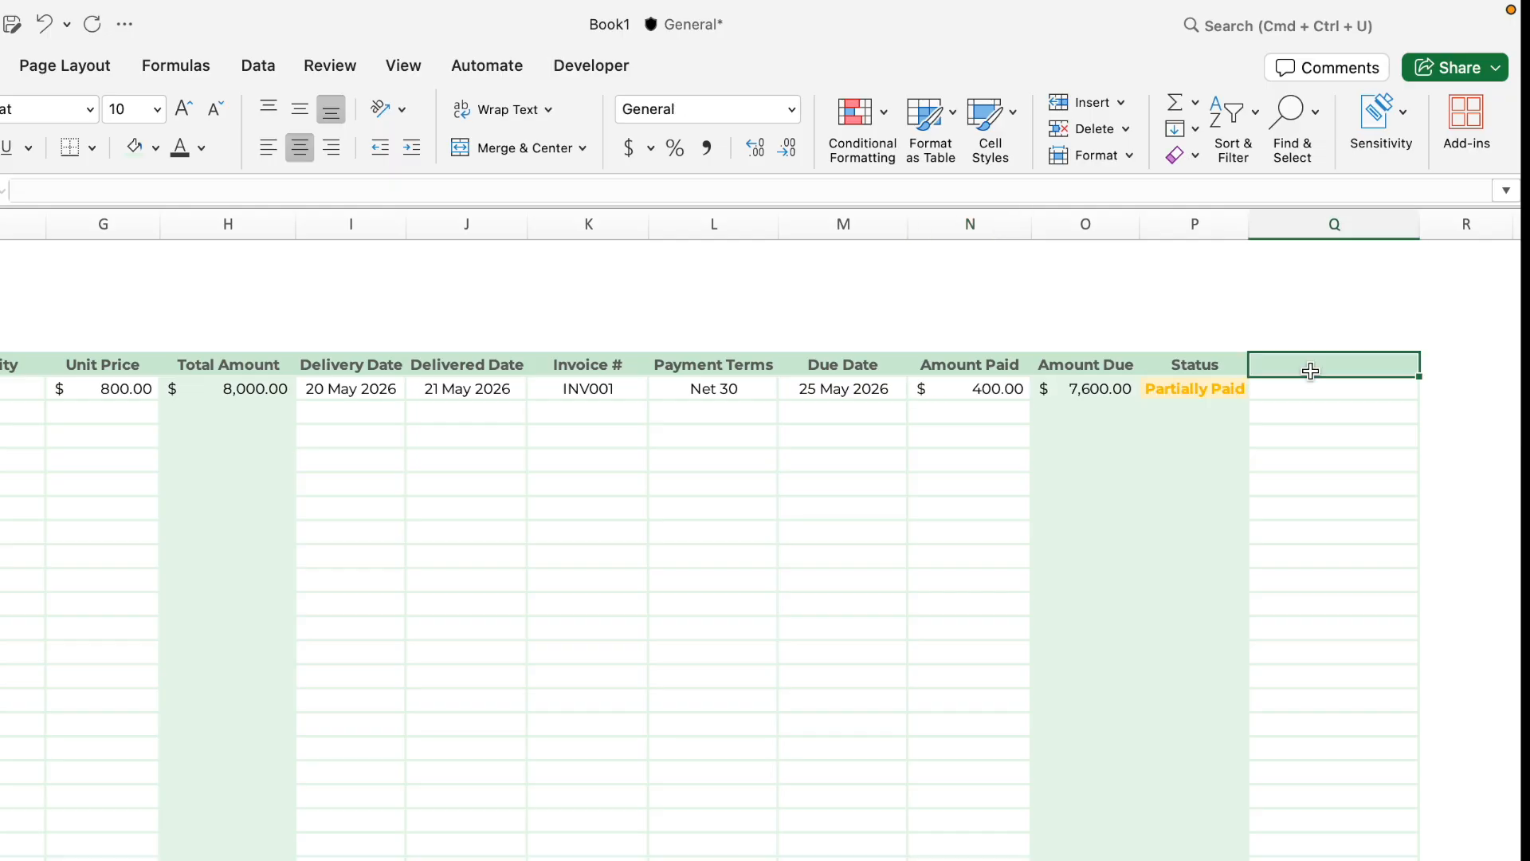
pyautogui.write('Notes')
pyautogui.press('Return')
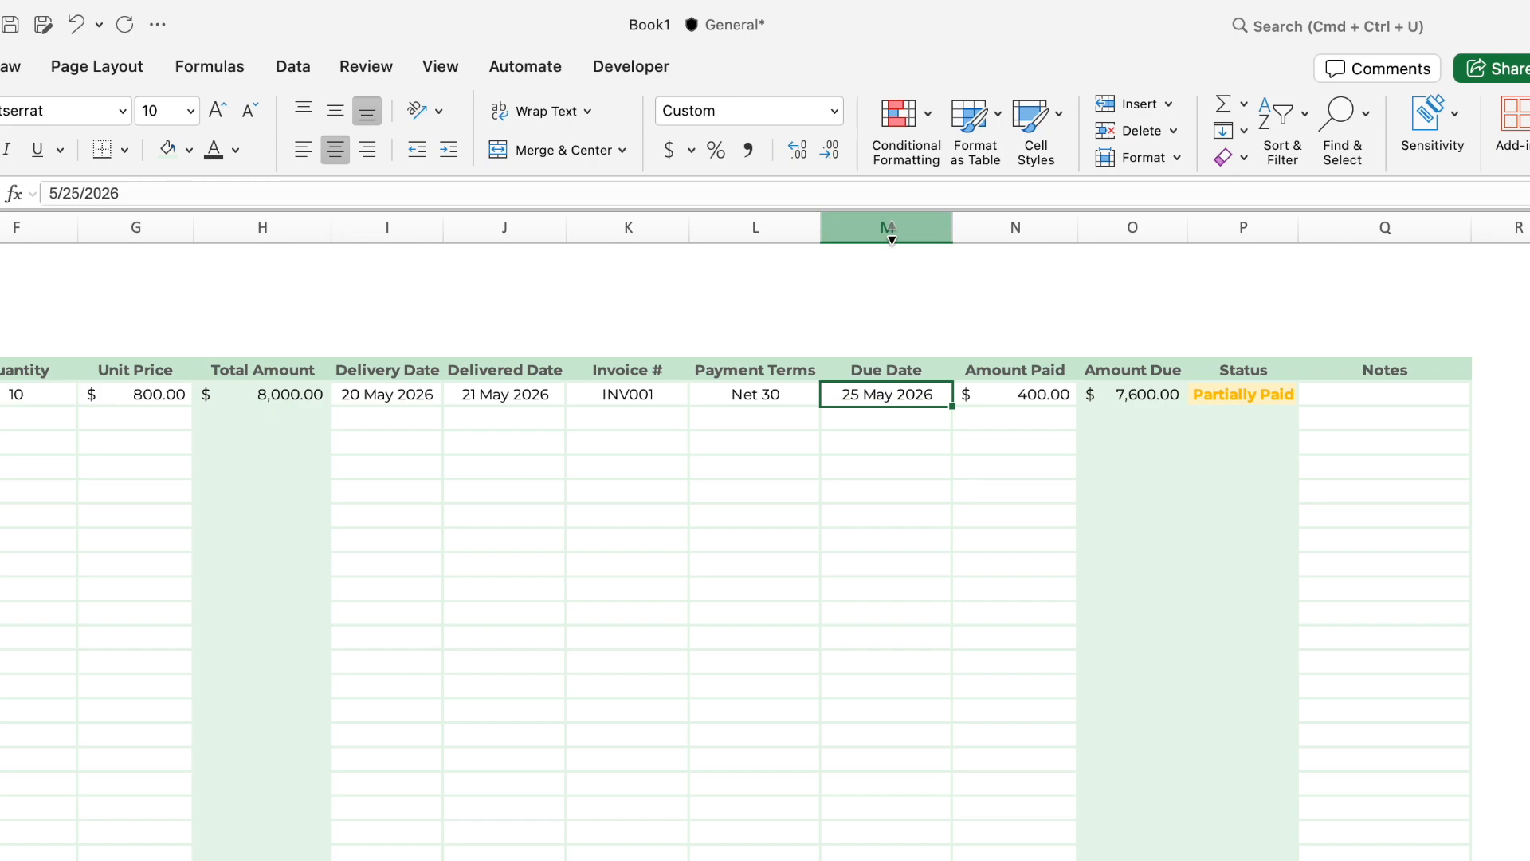
# Start a Classic conditional formatting rule on the Due Date cells from M6 down that uses a formula to determine which cells to format.
pyautogui.moveTo(952, 406); pyautogui.dragTo(890, 860)
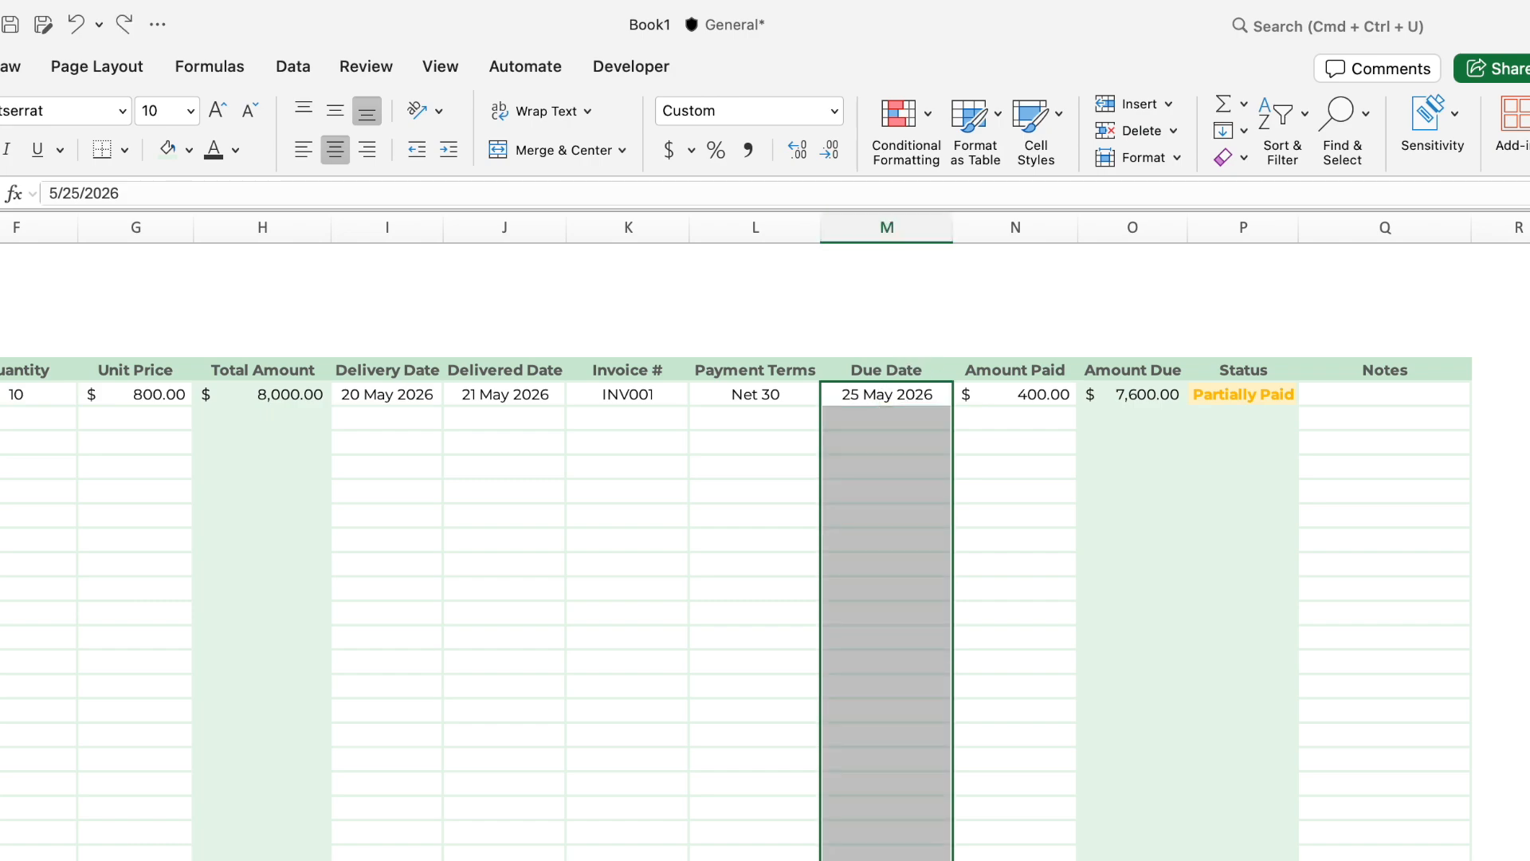
pyautogui.click(928, 117)
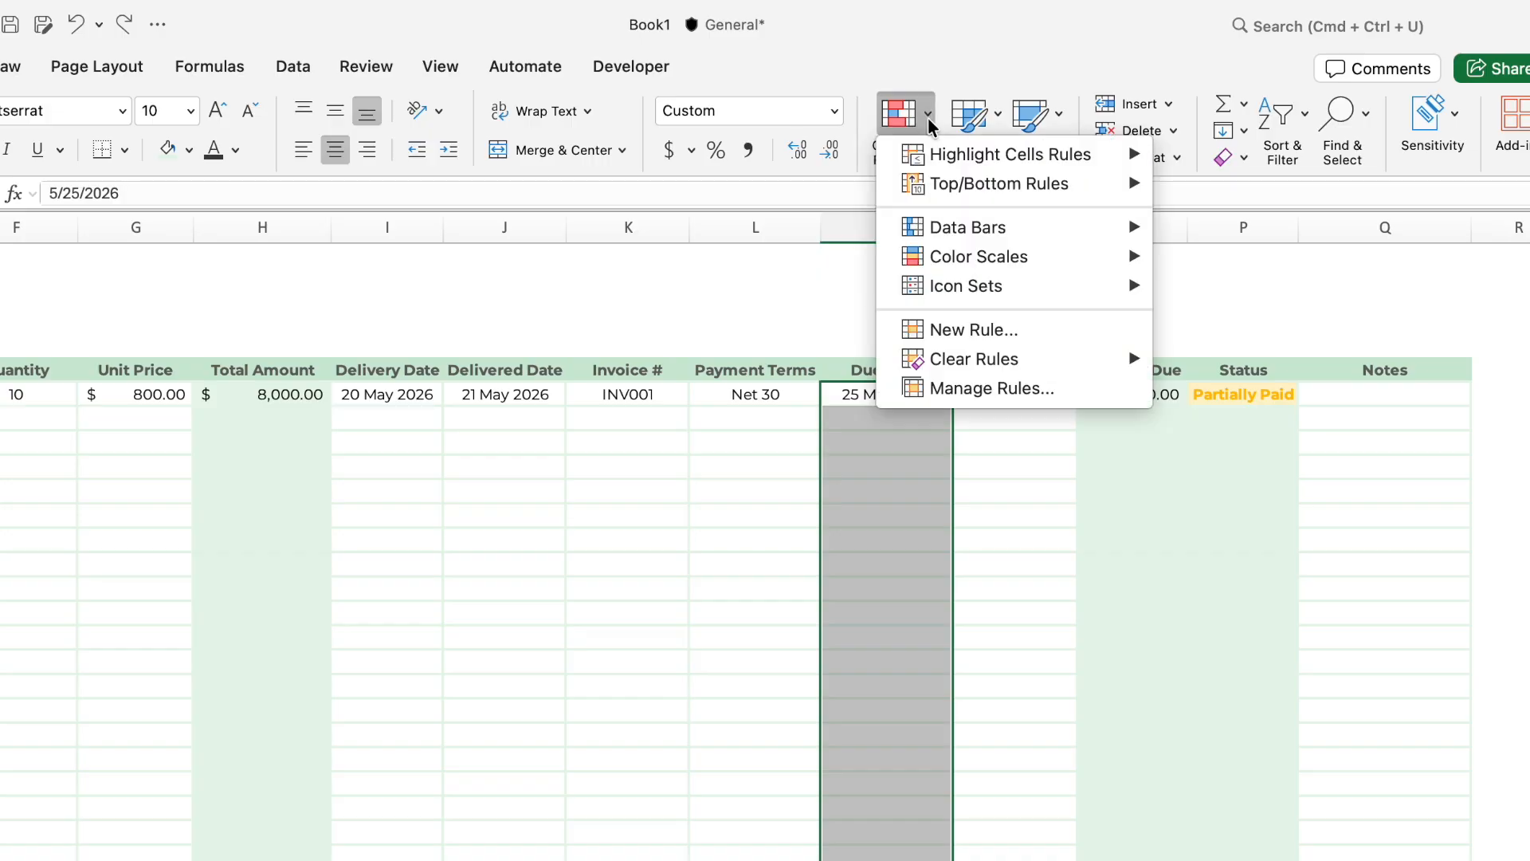
pyautogui.click(950, 333)
pyautogui.click(604, 294)
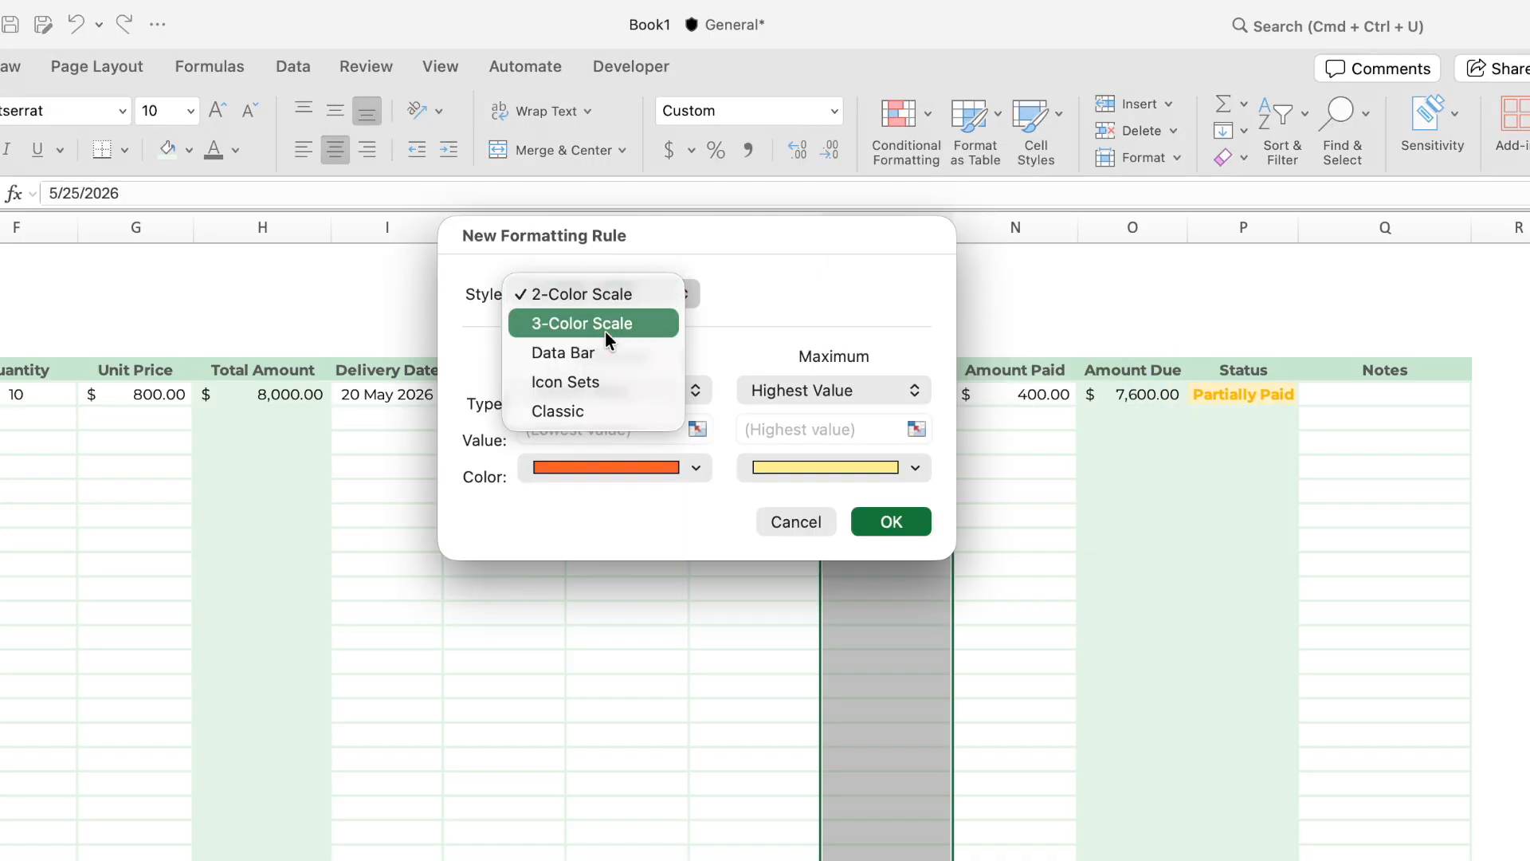
pyautogui.click(596, 409)
pyautogui.click(605, 361)
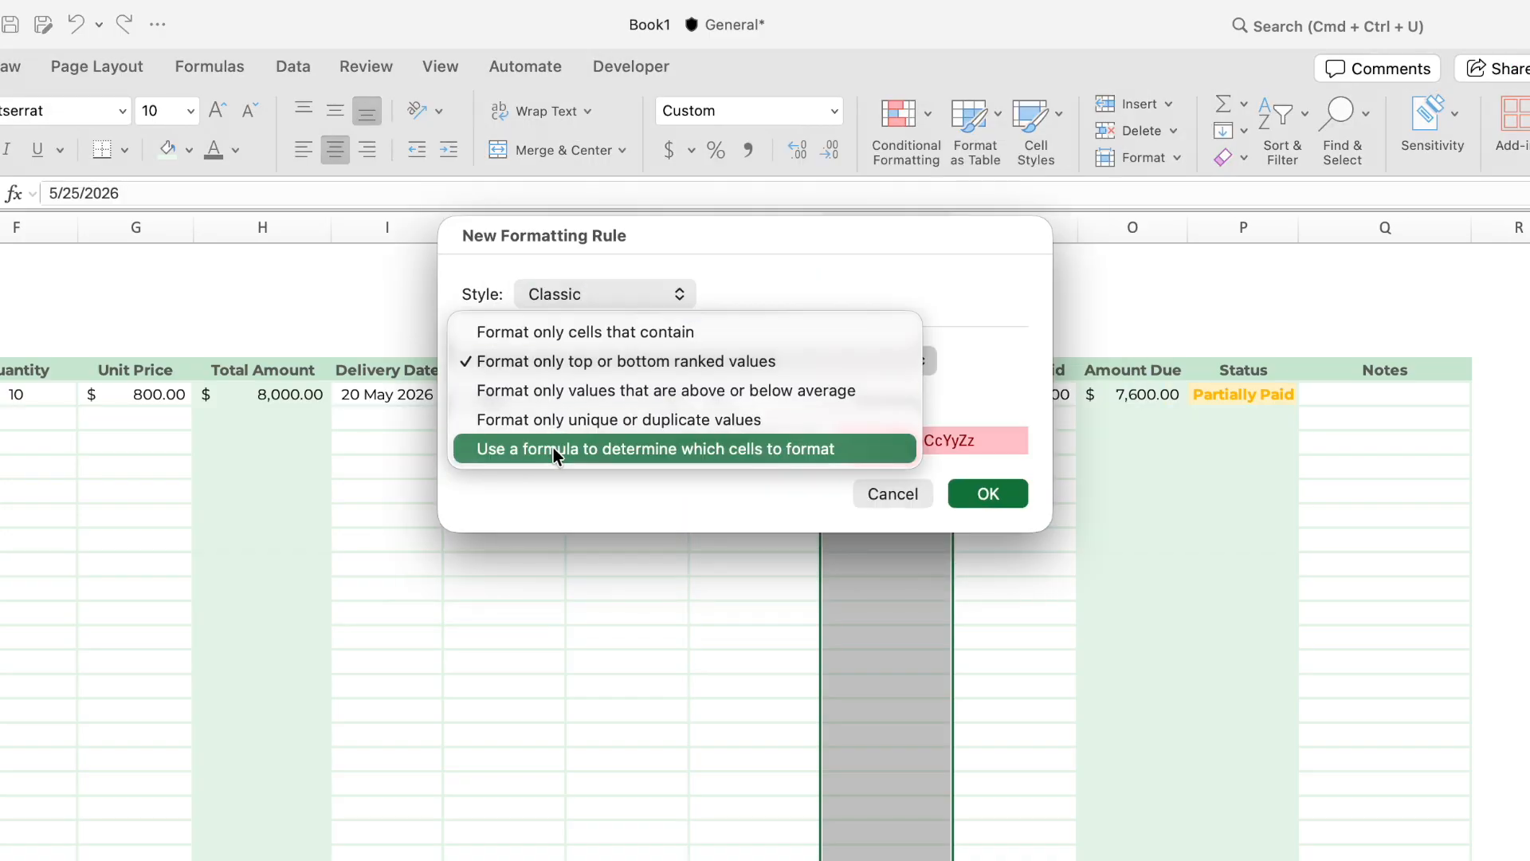
pyautogui.click(555, 450)
# Set the rule's formula to =IF(M6="","",AND(M6<TODAY(), OR(P6="Partially Paid", P6="UNPAID"))) and apply it with Light Red Fill with Dark Red Text.
pyautogui.write('=IF(M6="","",AND(M6<TODAY(), OR(P6="Partially Paid", P6="UNPAID")))')
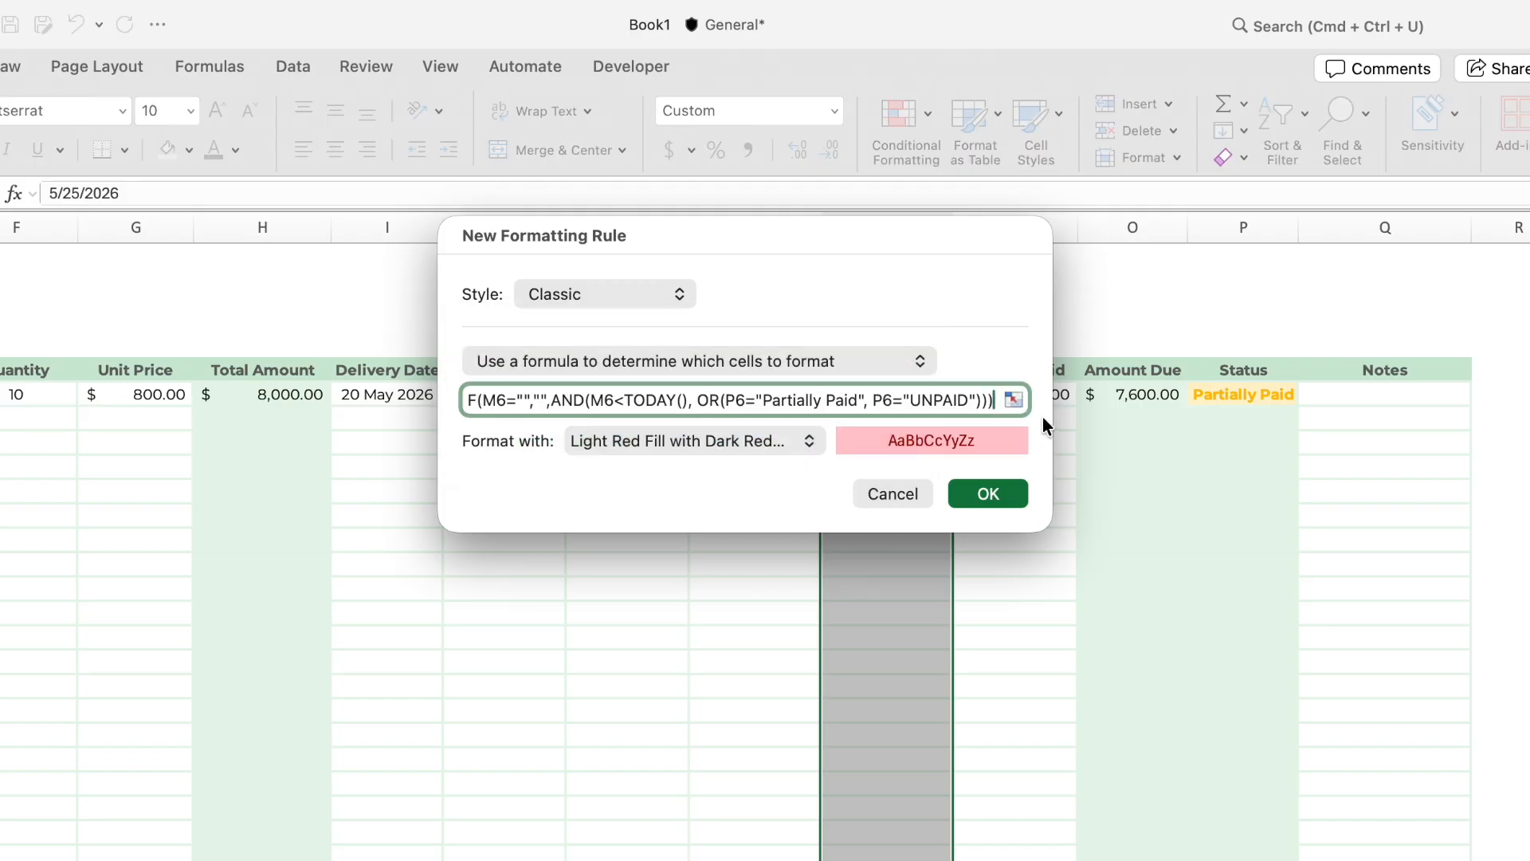
pyautogui.click(1012, 399)
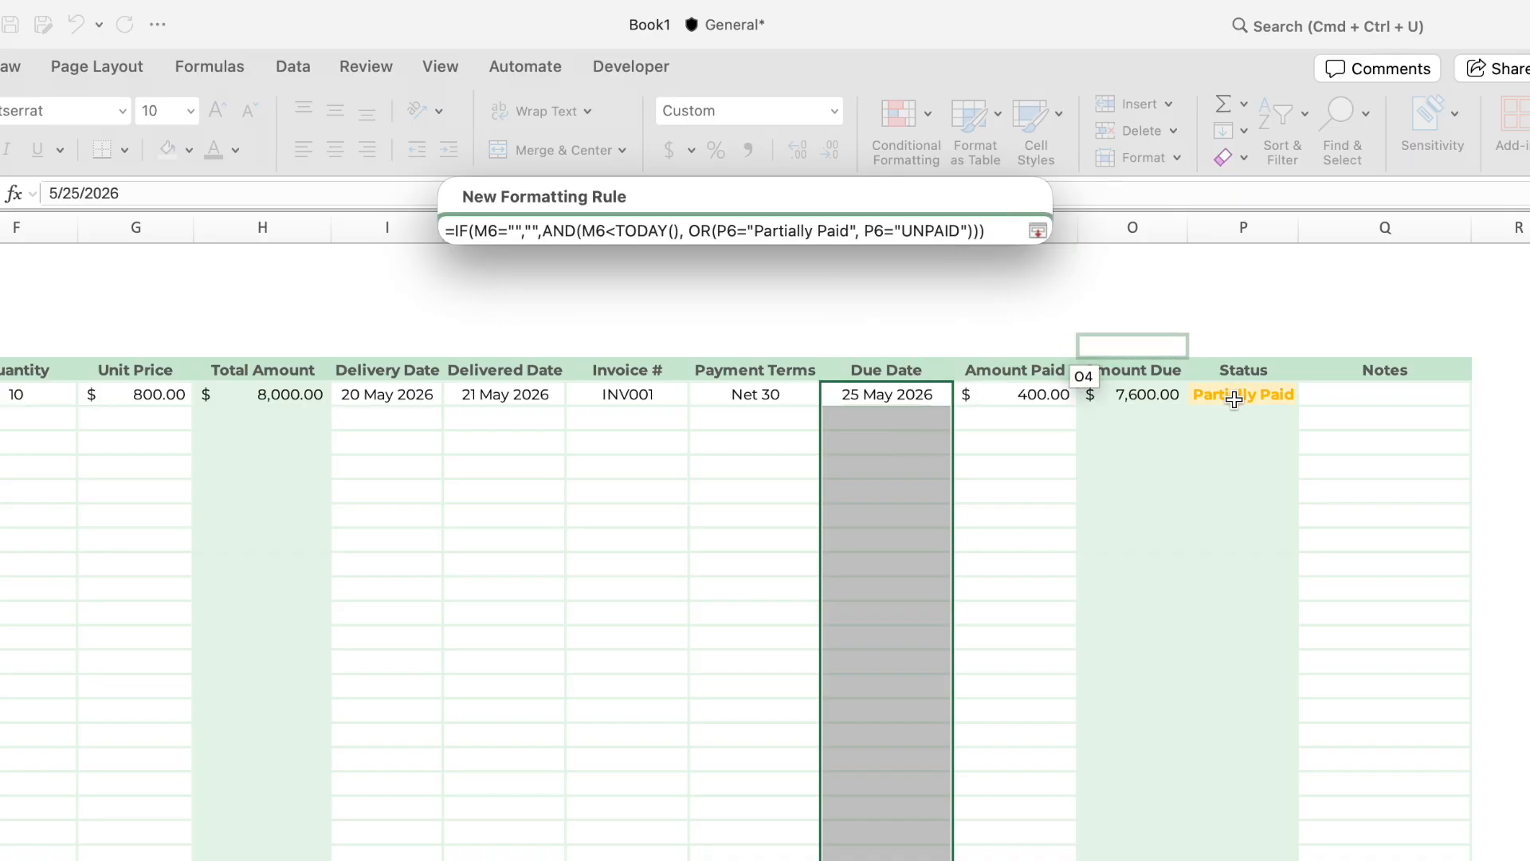
pyautogui.click(1037, 232)
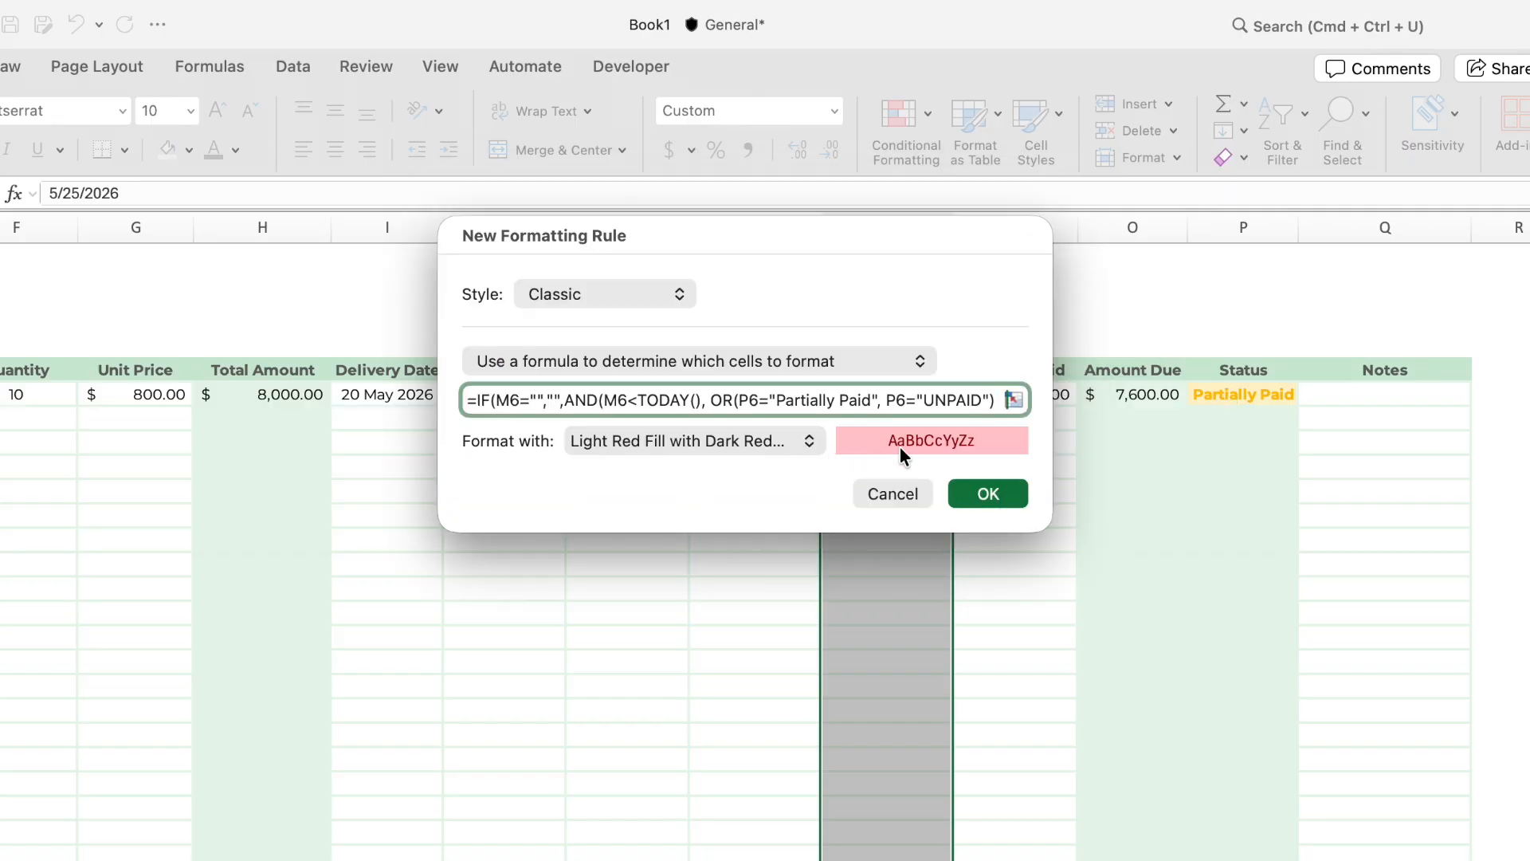
pyautogui.click(973, 494)
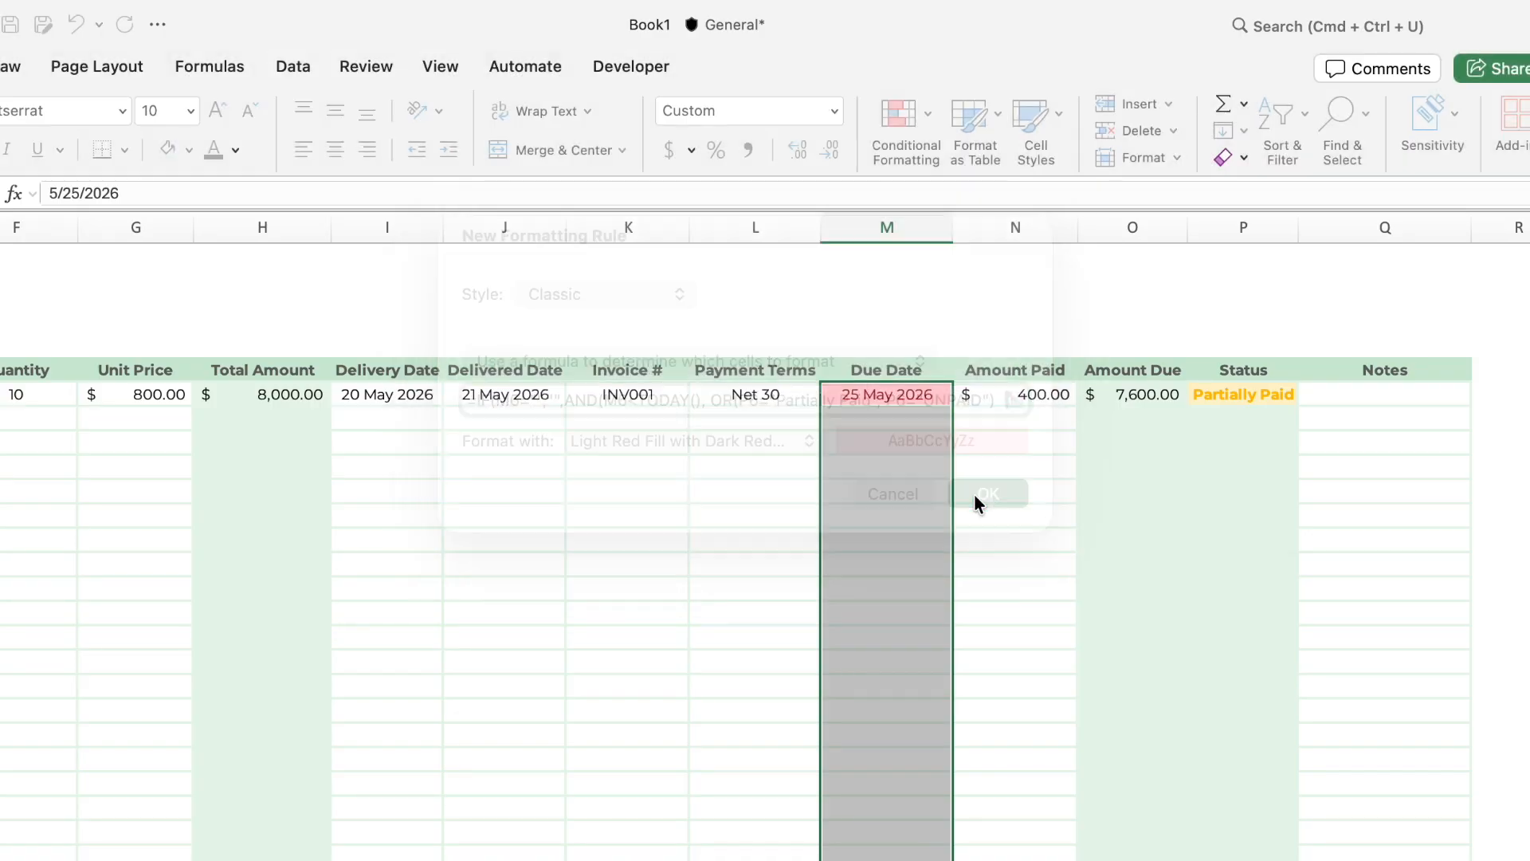
pyautogui.click(976, 513)
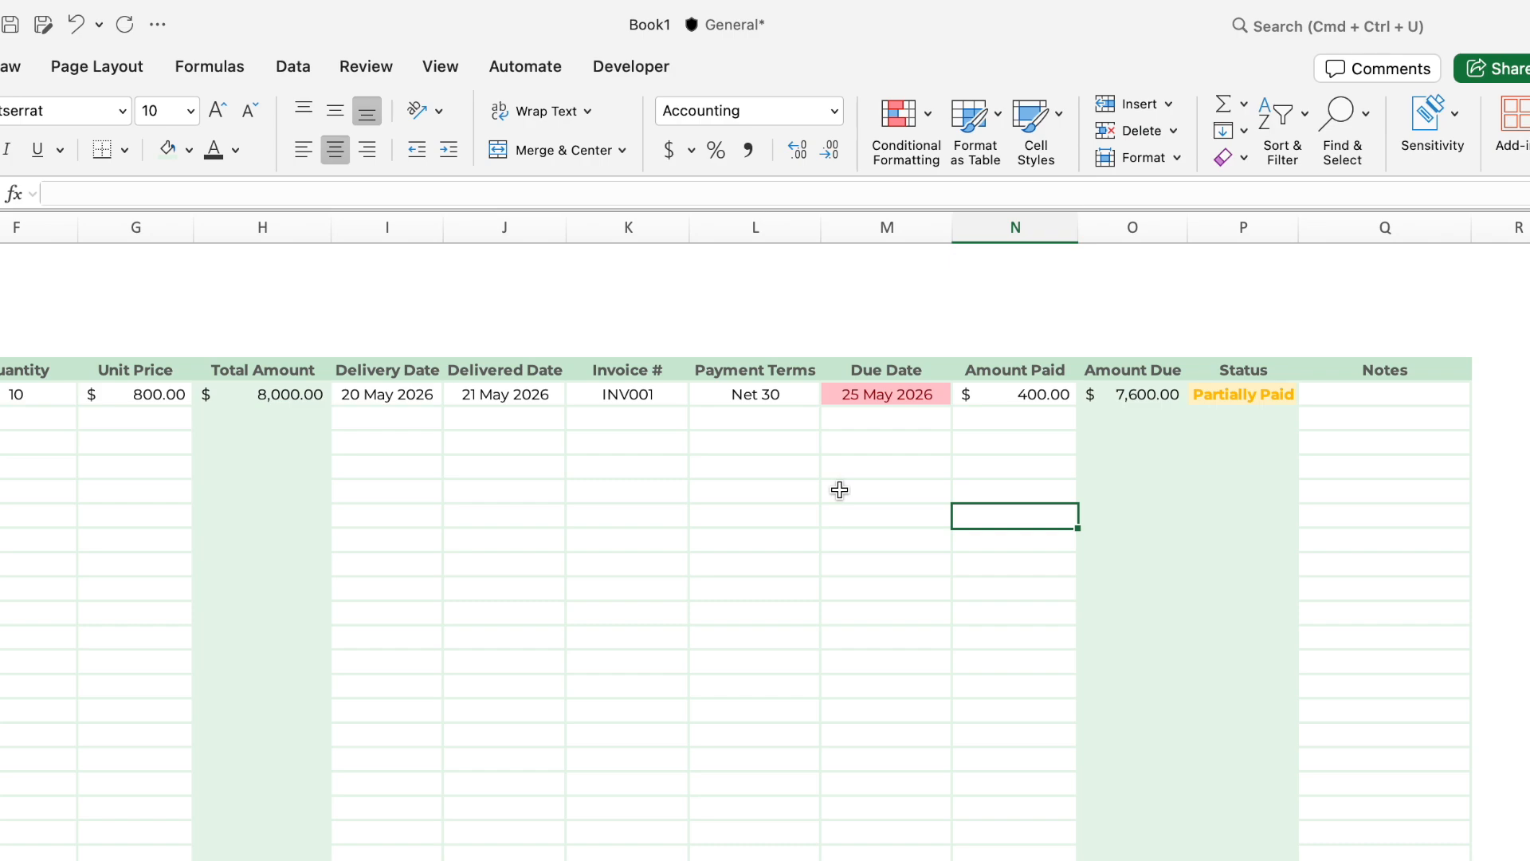
pyautogui.click(843, 398)
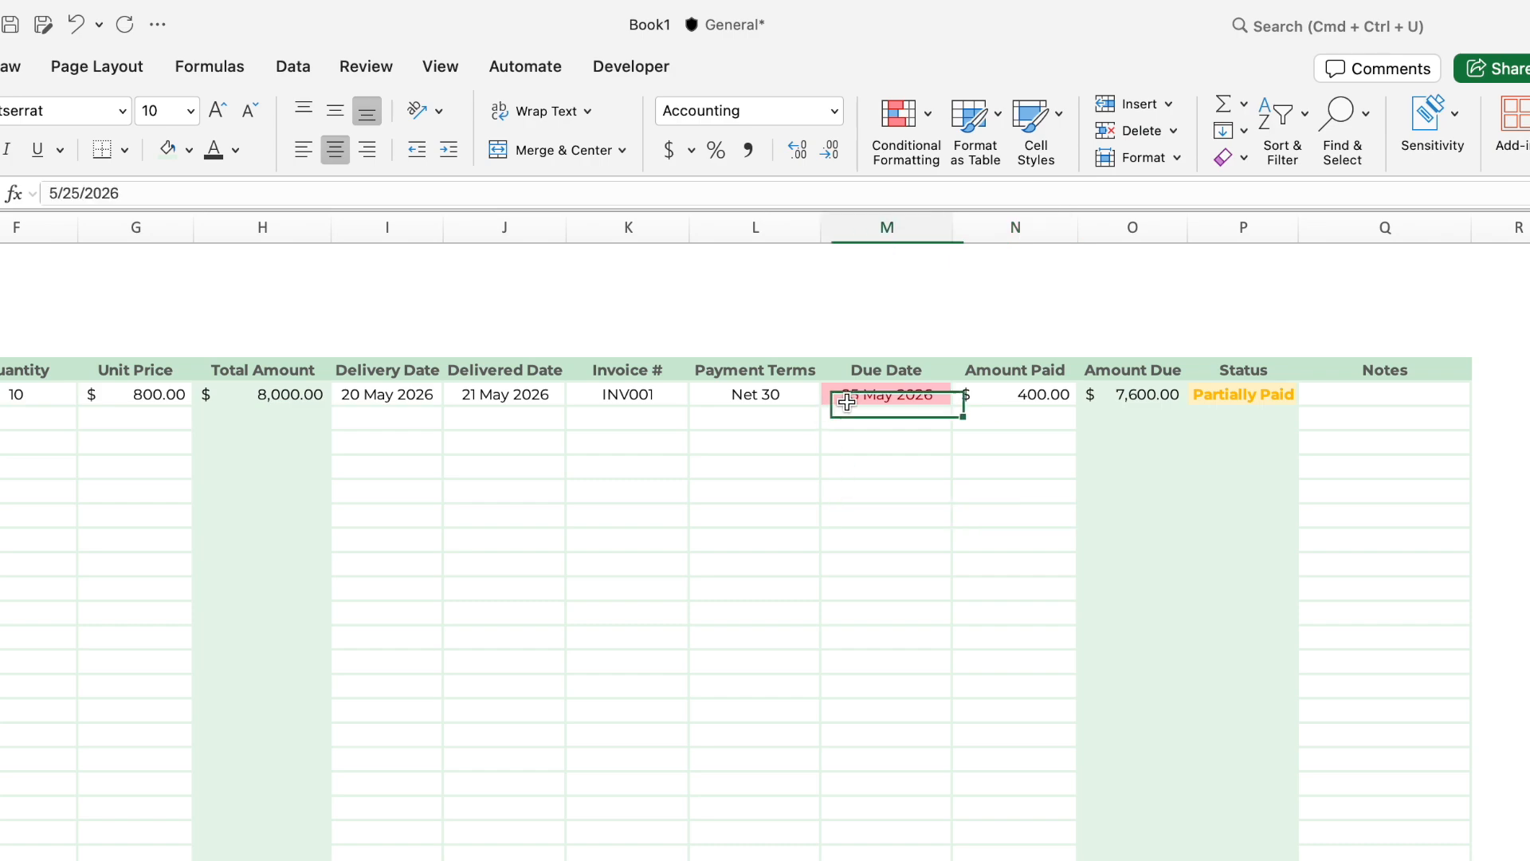
pyautogui.click(845, 458)
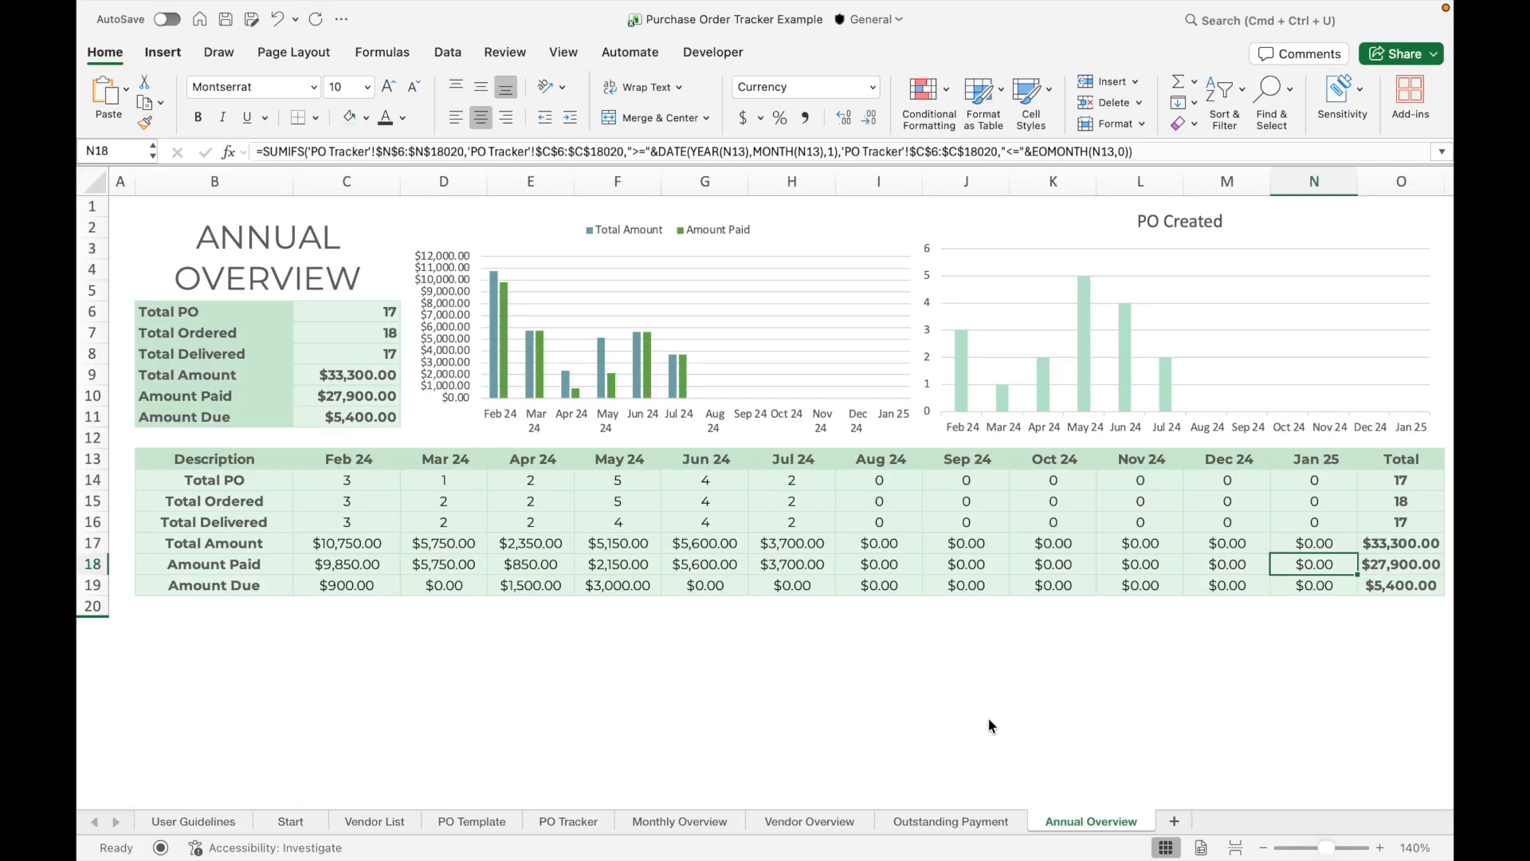
# Look through the Monthly Overview, Vendor Overview, Annual Overview and PO Tracker sheets of the Purchase Order Tracker Example workbook.
pyautogui.click(666, 816)
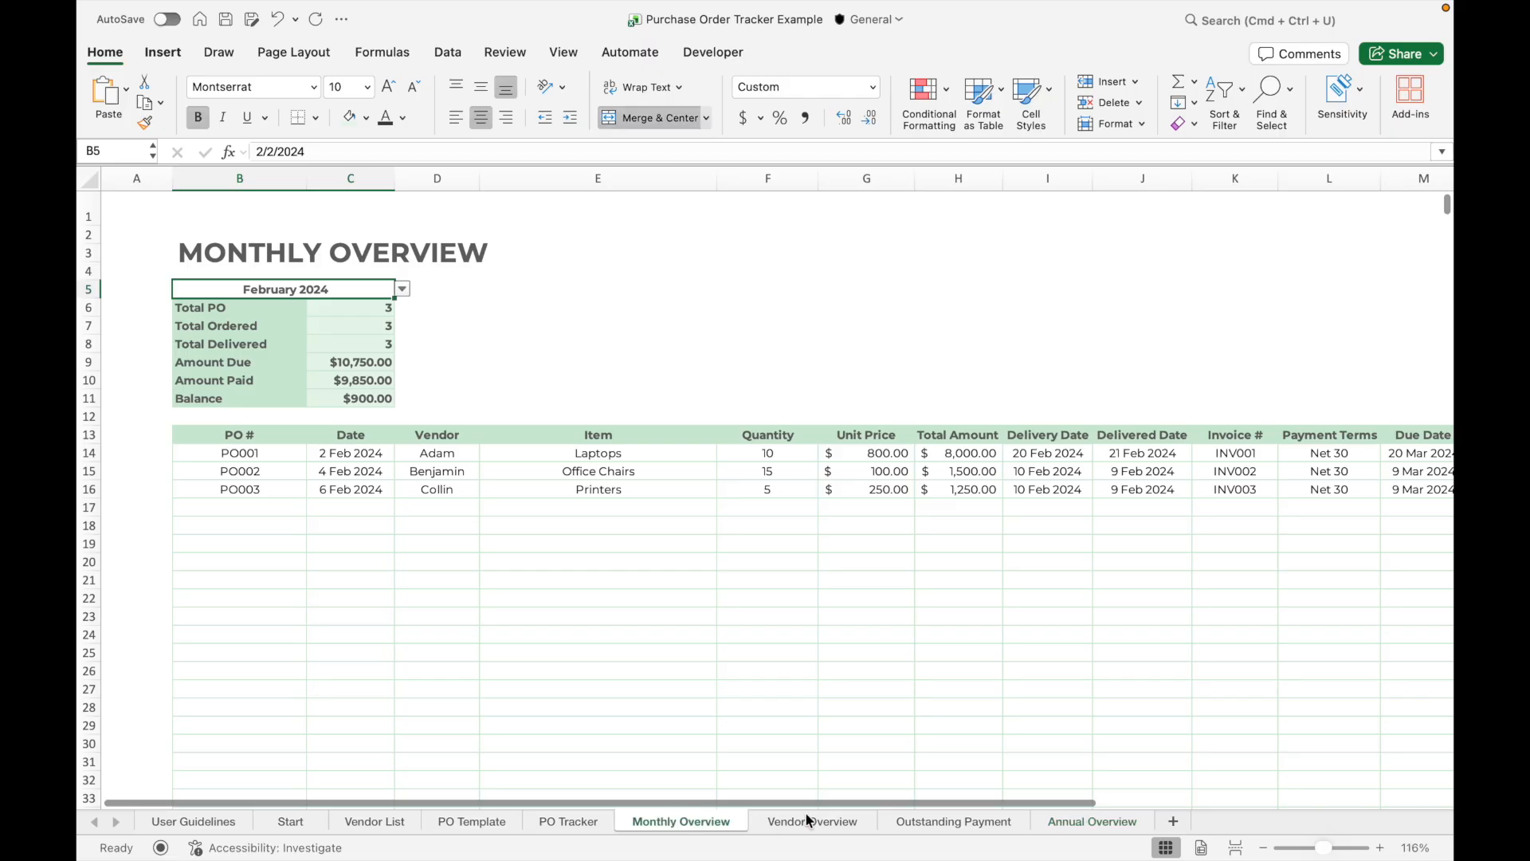
pyautogui.click(804, 815)
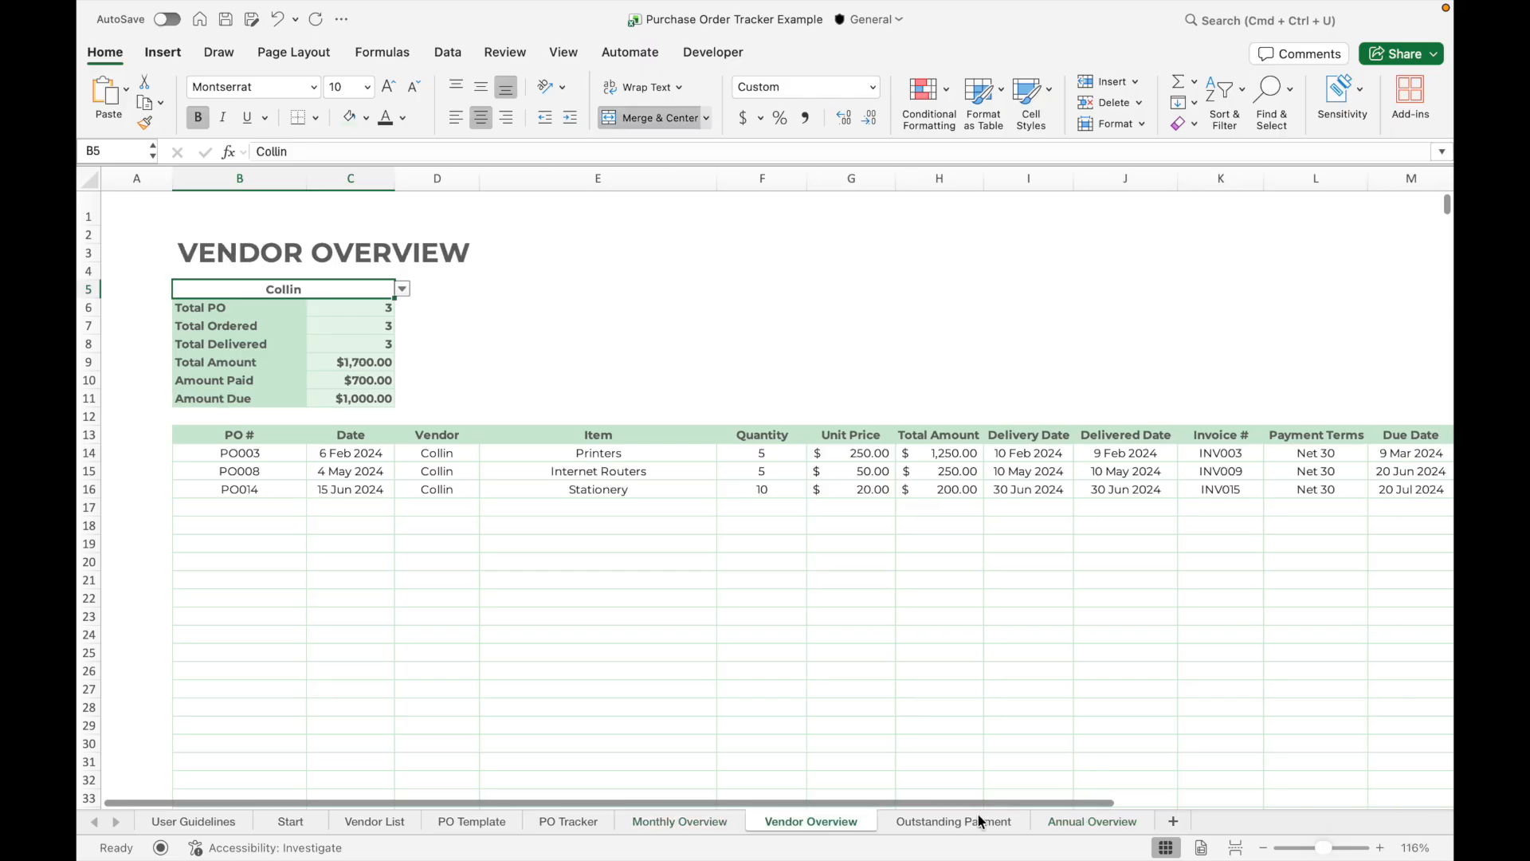
pyautogui.click(1070, 817)
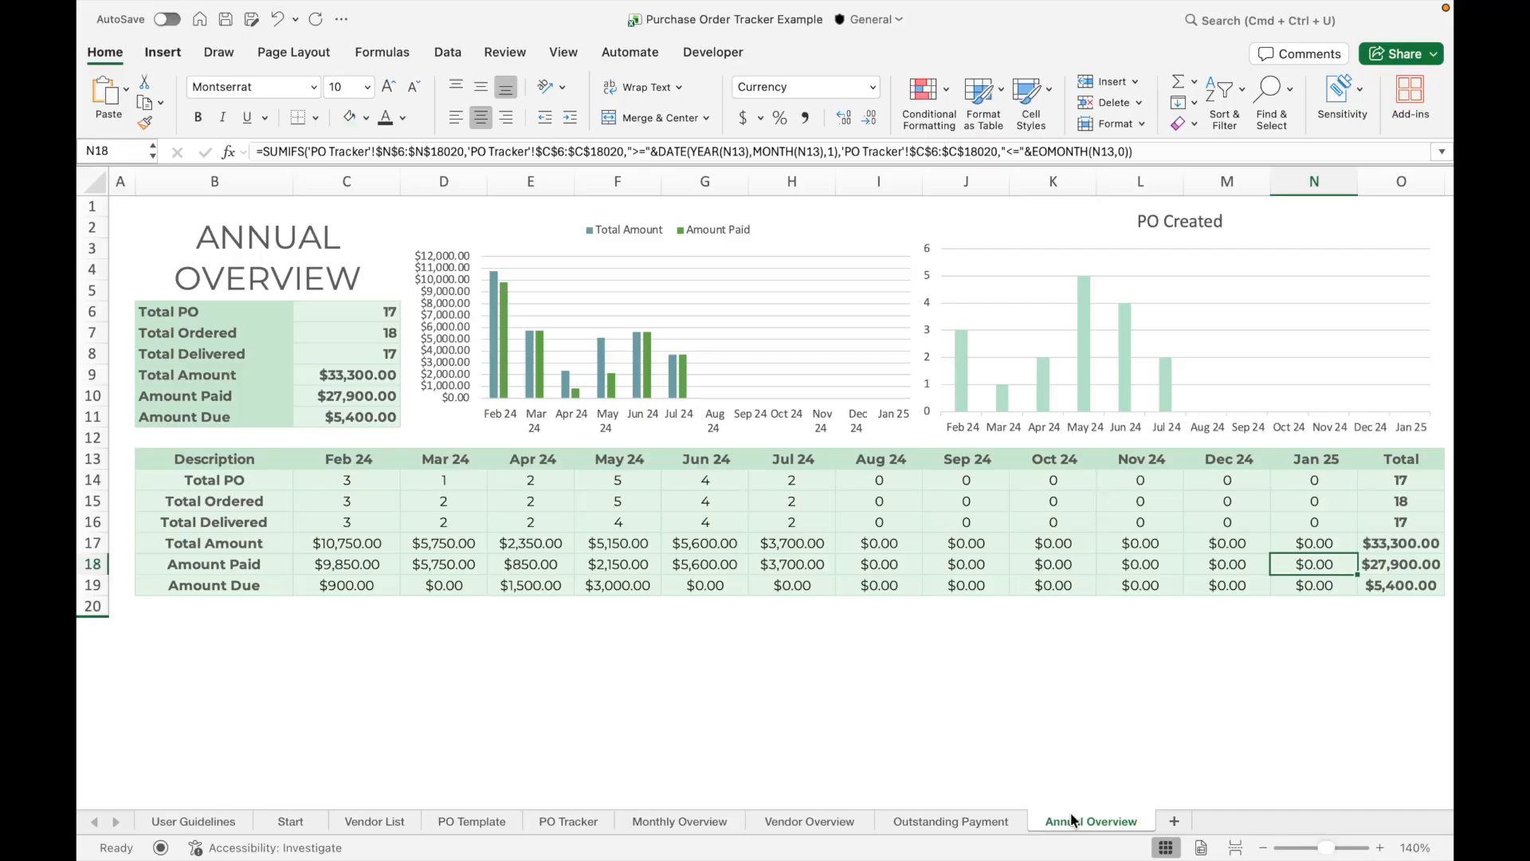
pyautogui.click(569, 821)
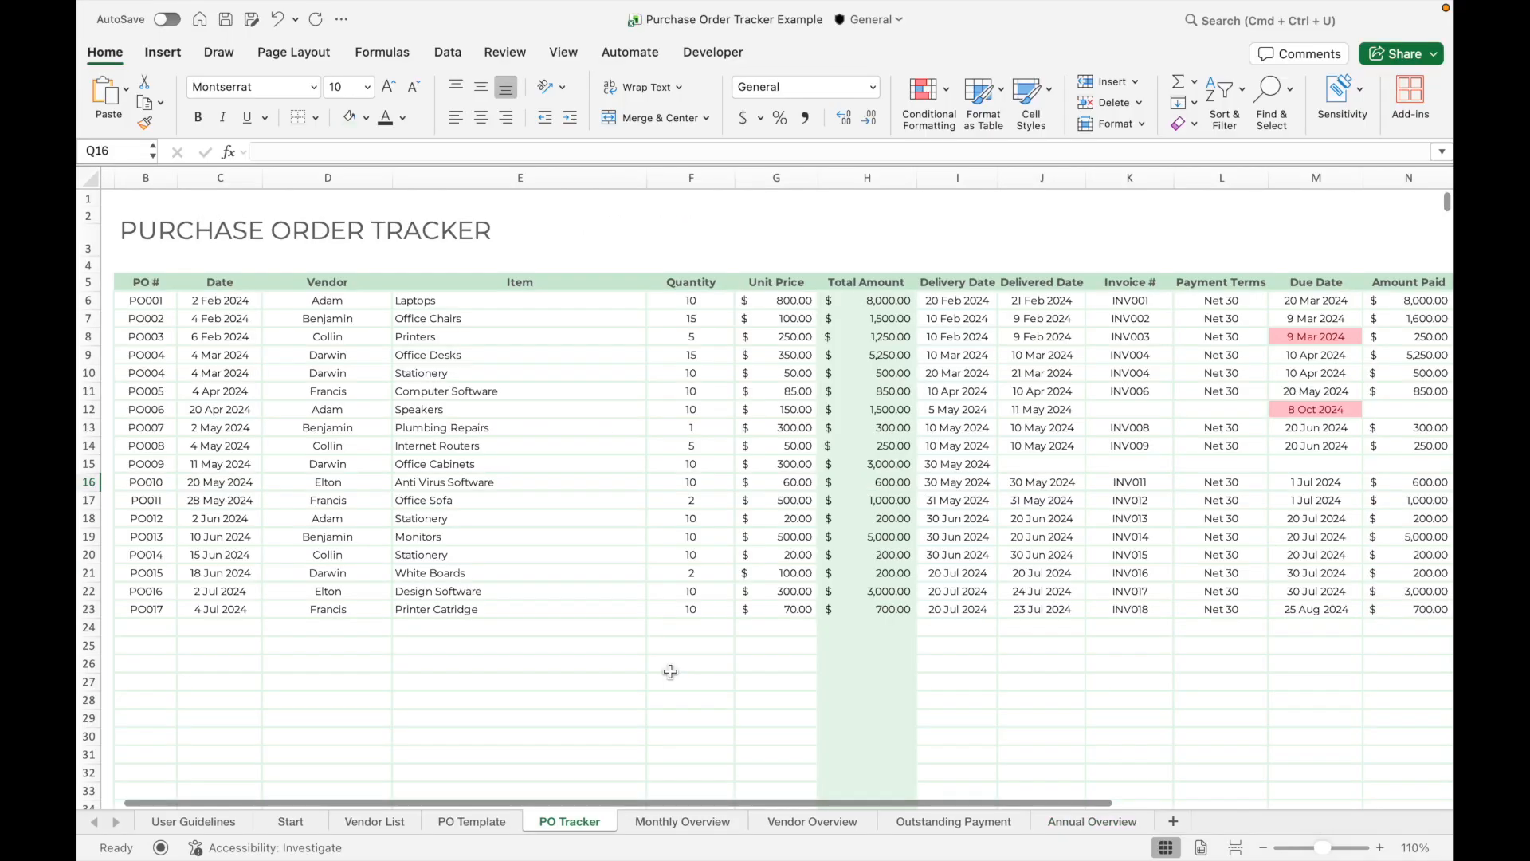